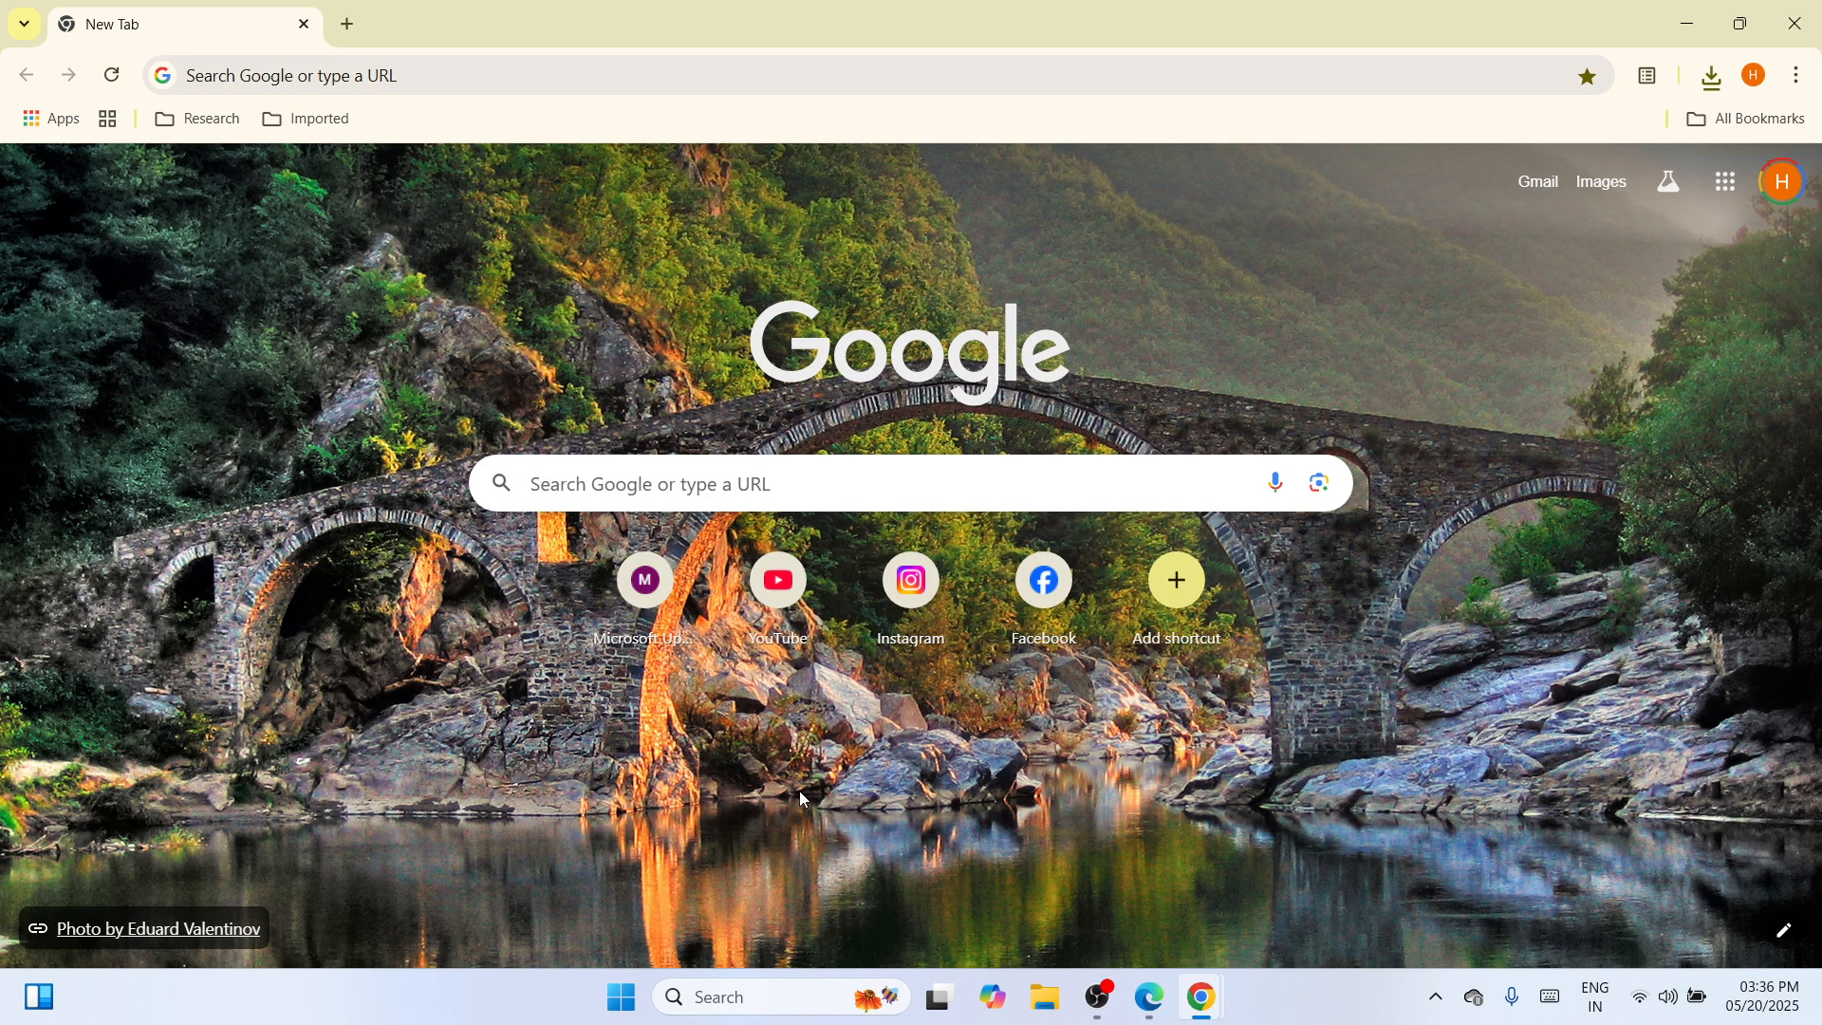
# Step: Search Google for "hp printer driver" and open the Official HP Printer Drivers and Software Download result
pyautogui.click(654, 481)
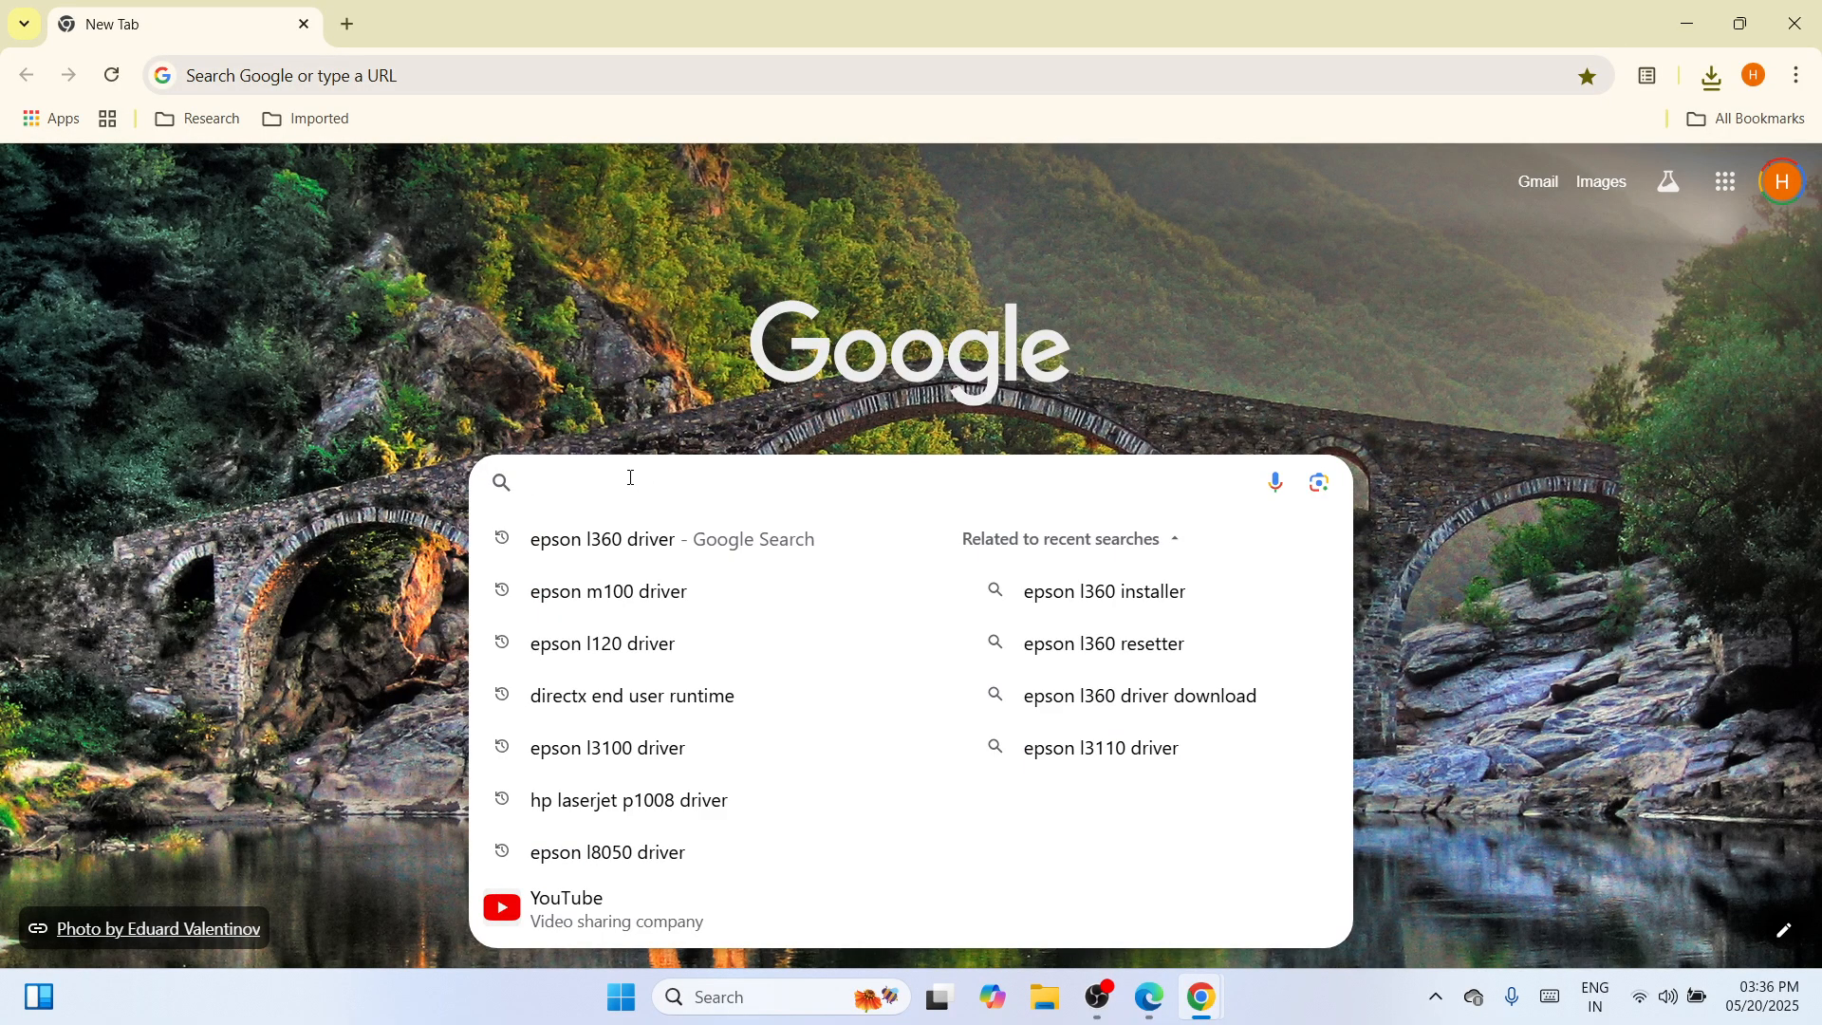
pyautogui.write('hp ')
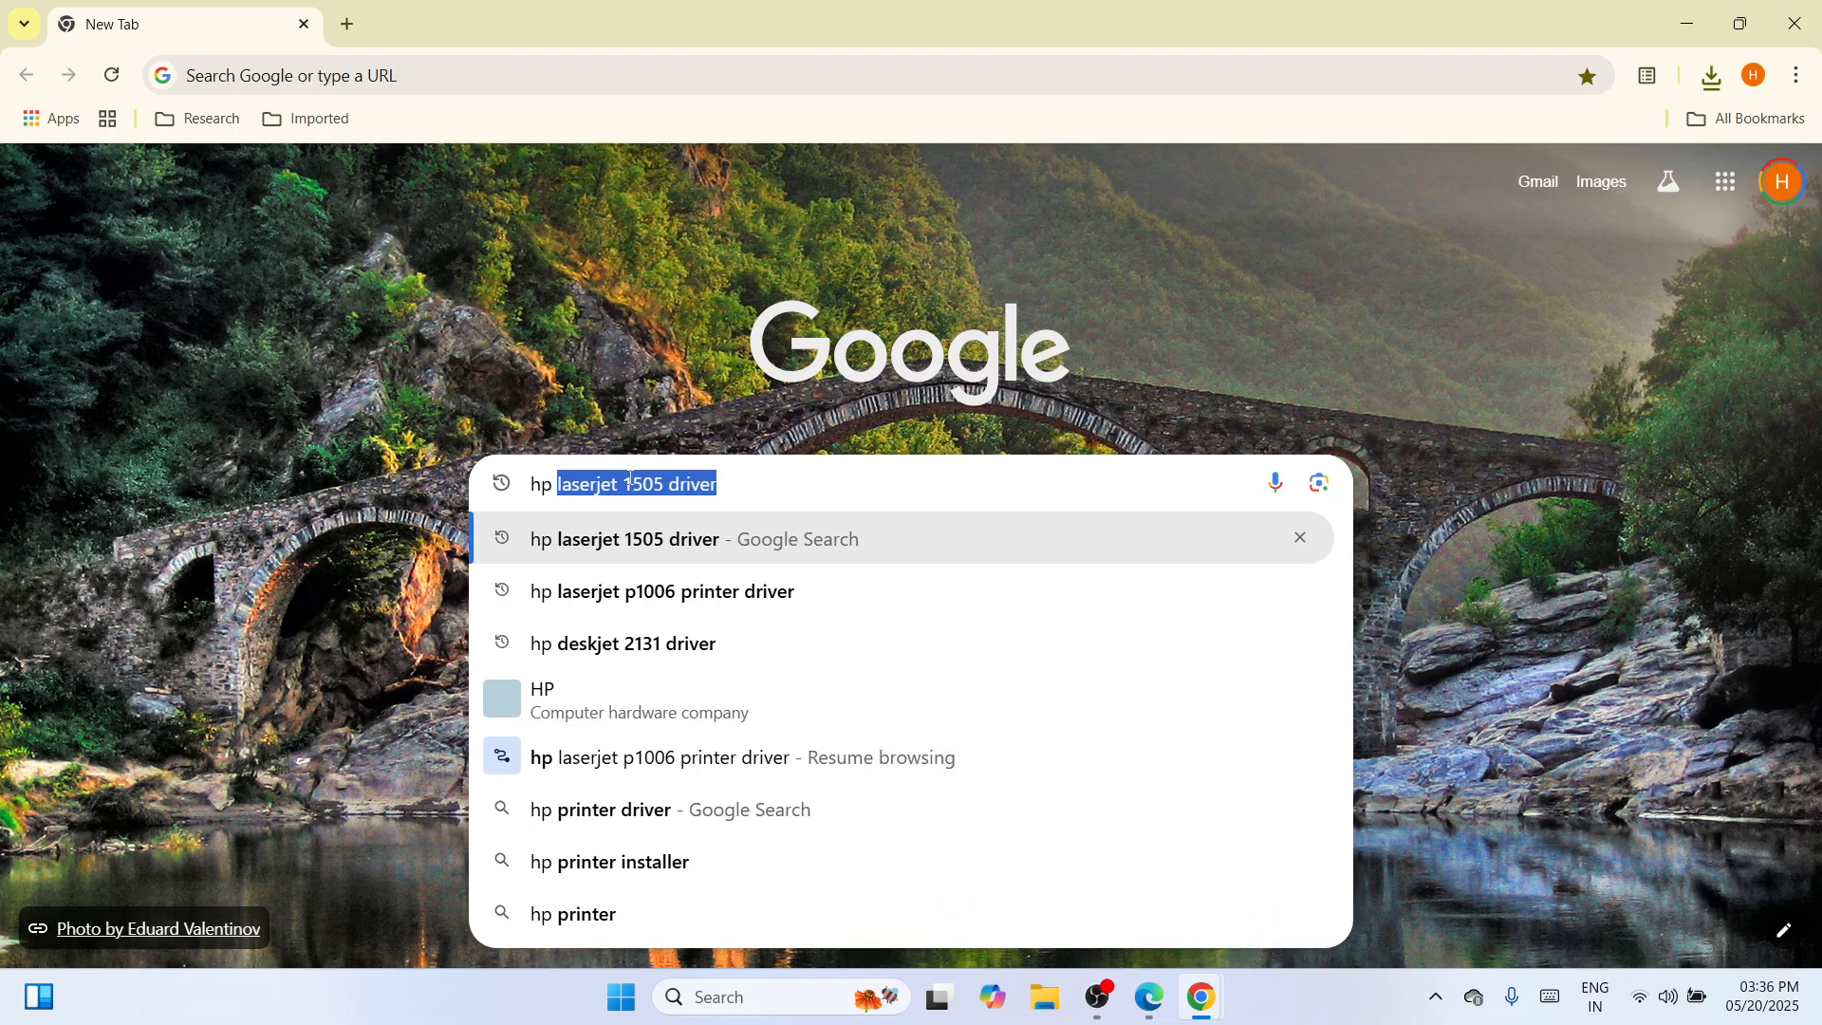
pyautogui.write('print')
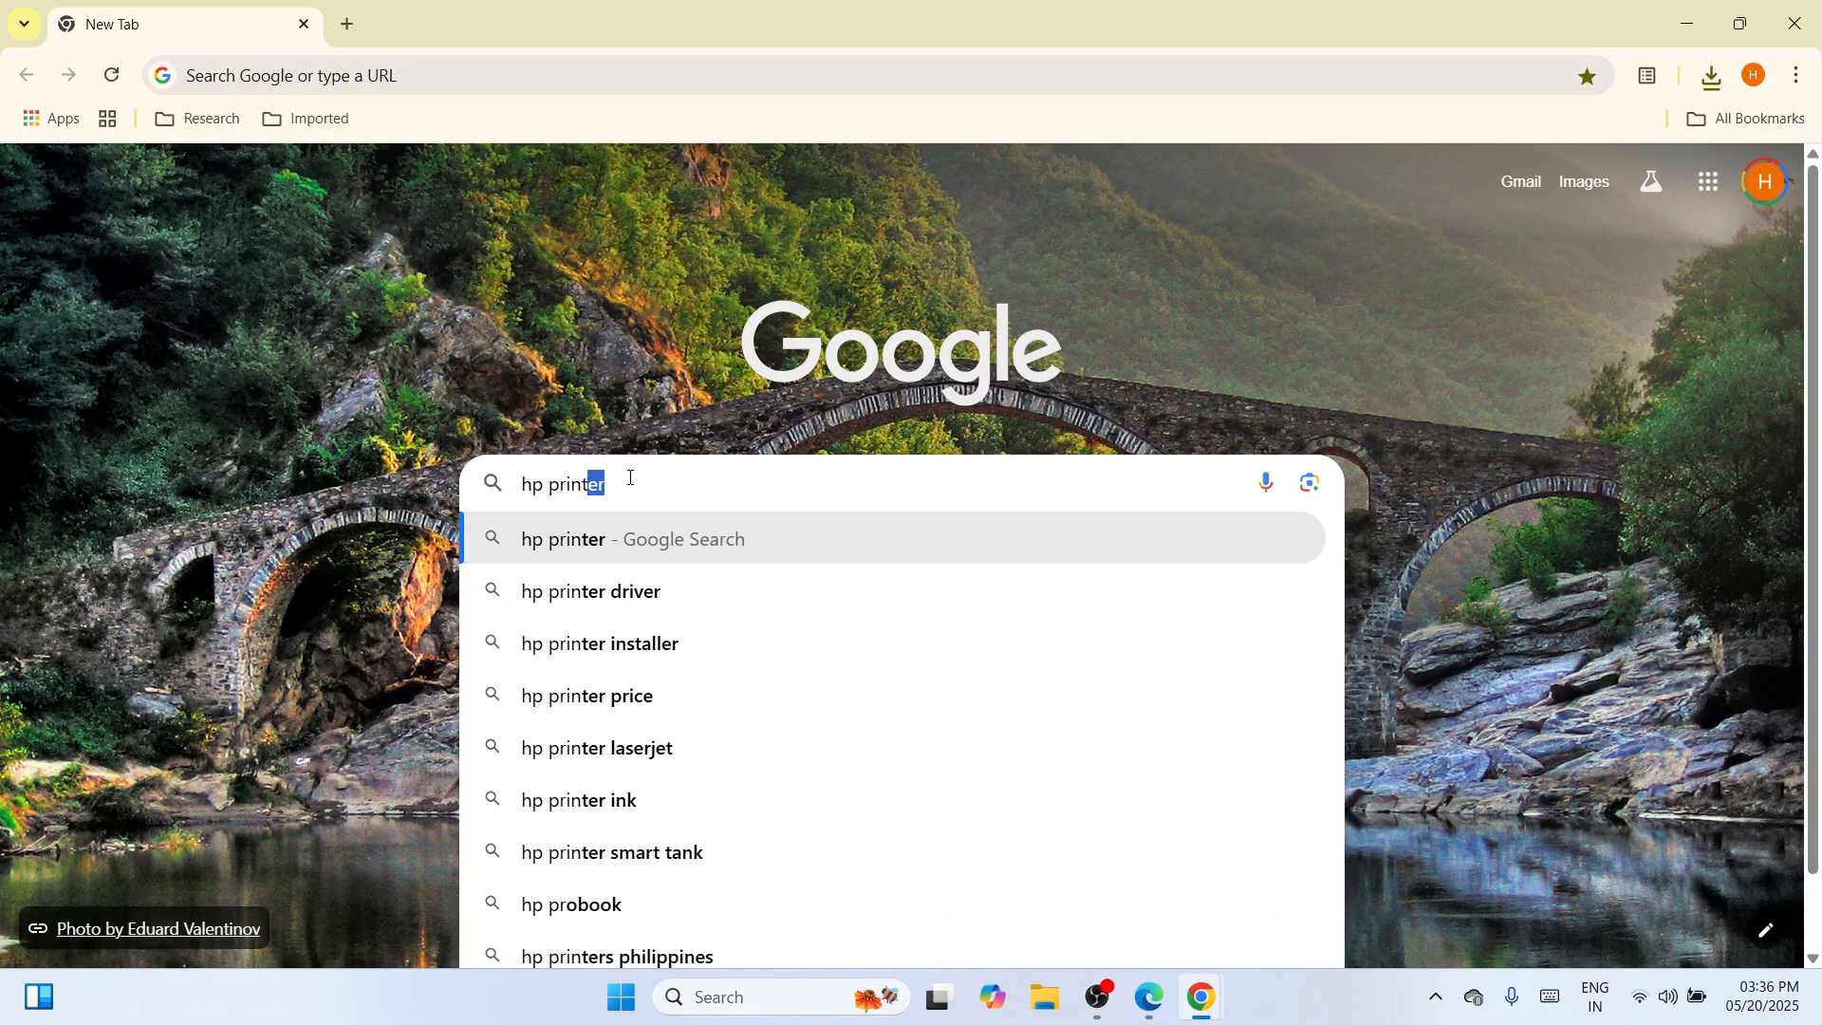
pyautogui.write('er driver')
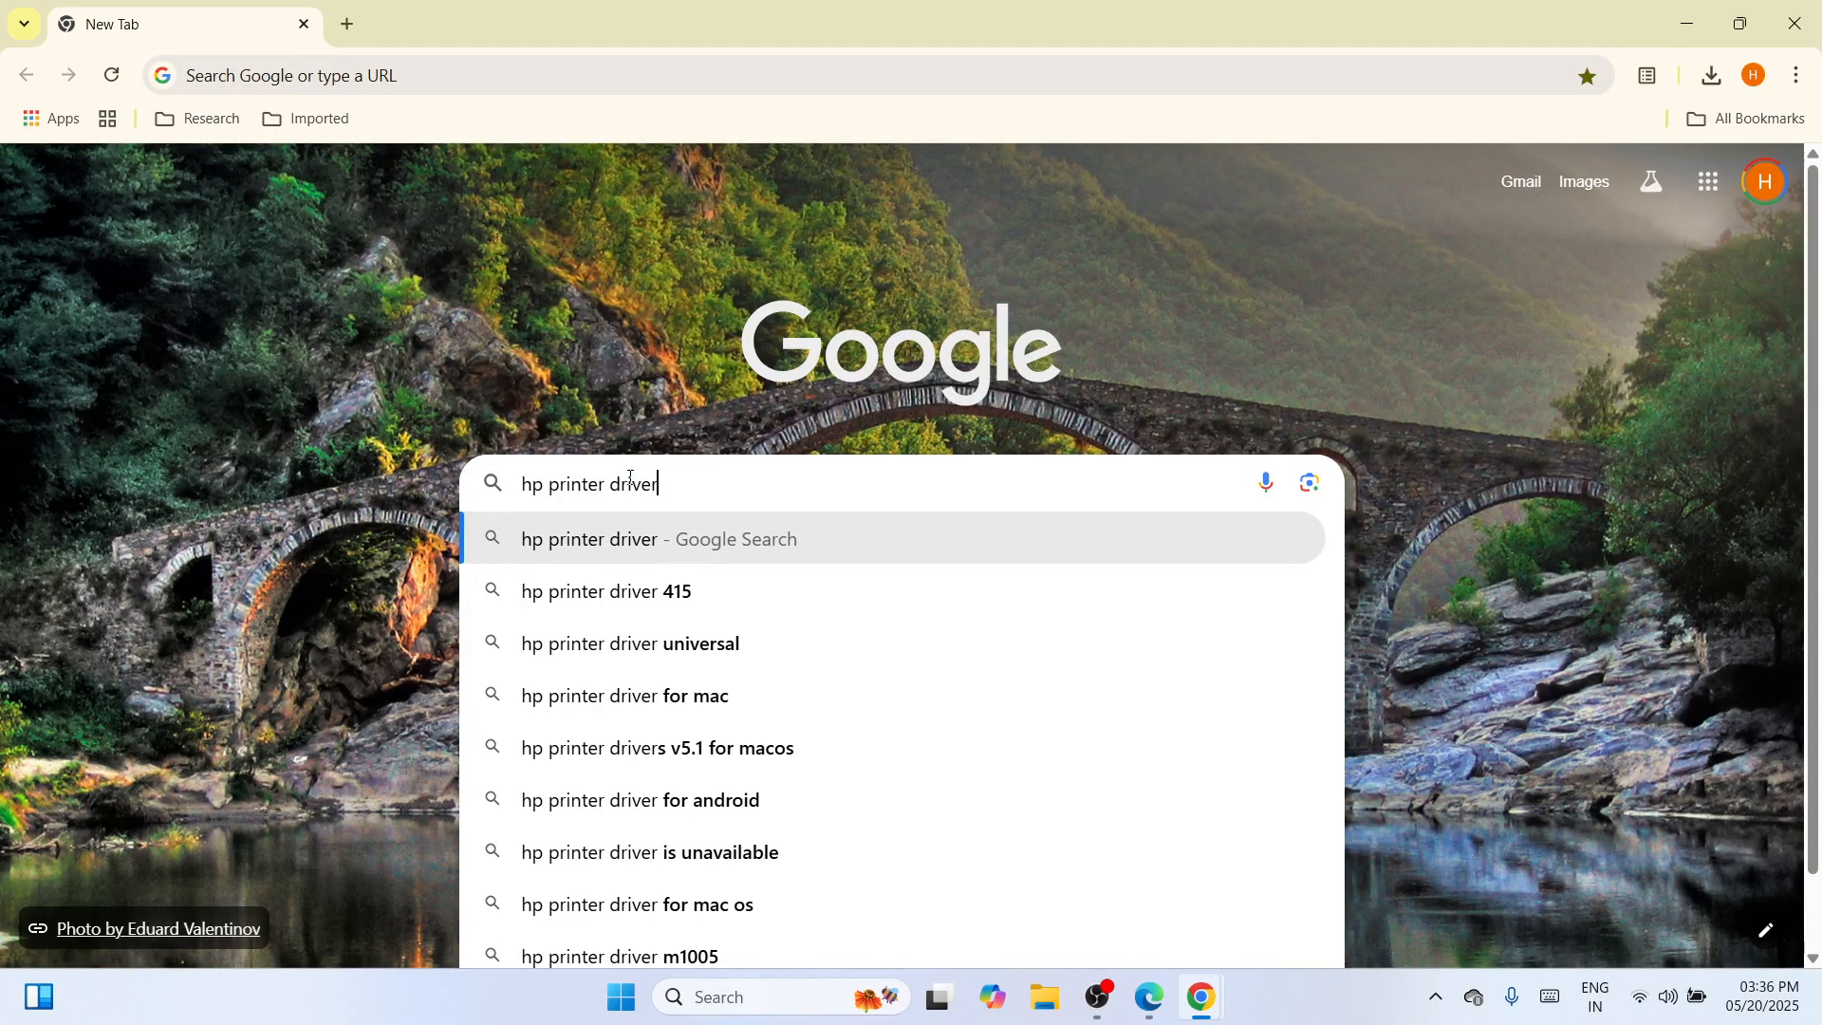
pyautogui.press('Return')
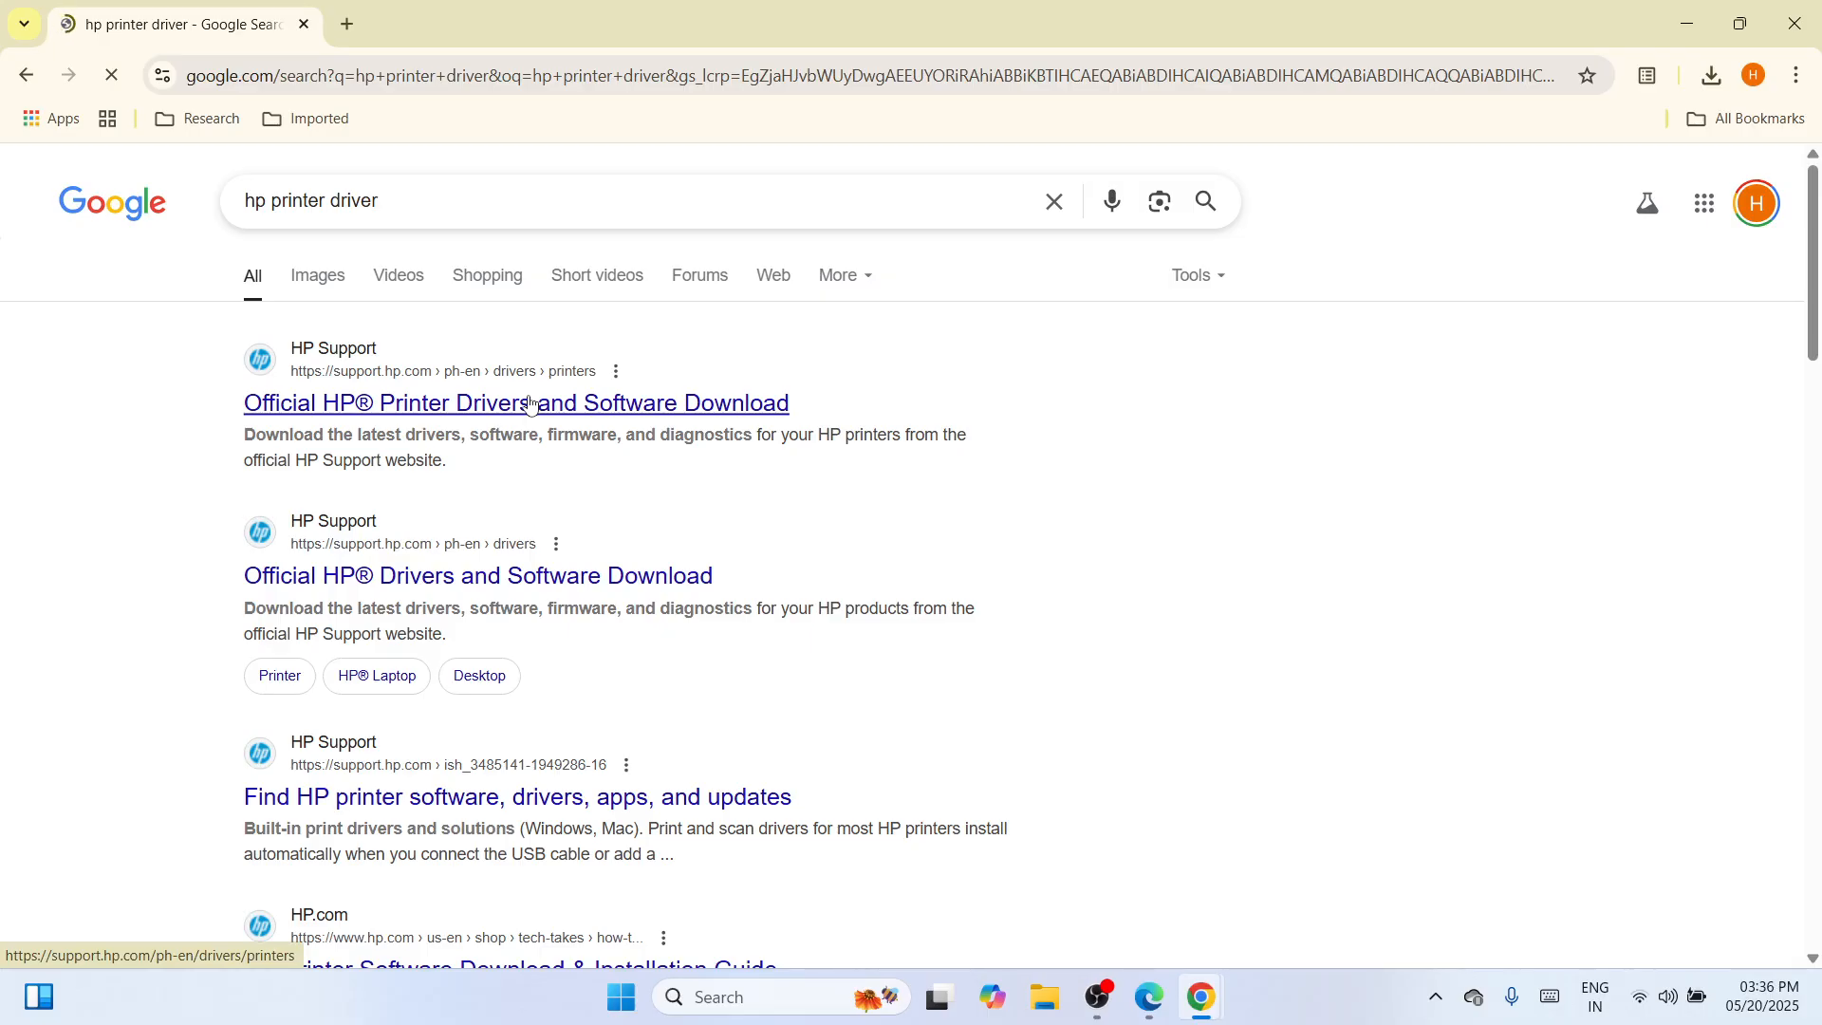
pyautogui.click(529, 402)
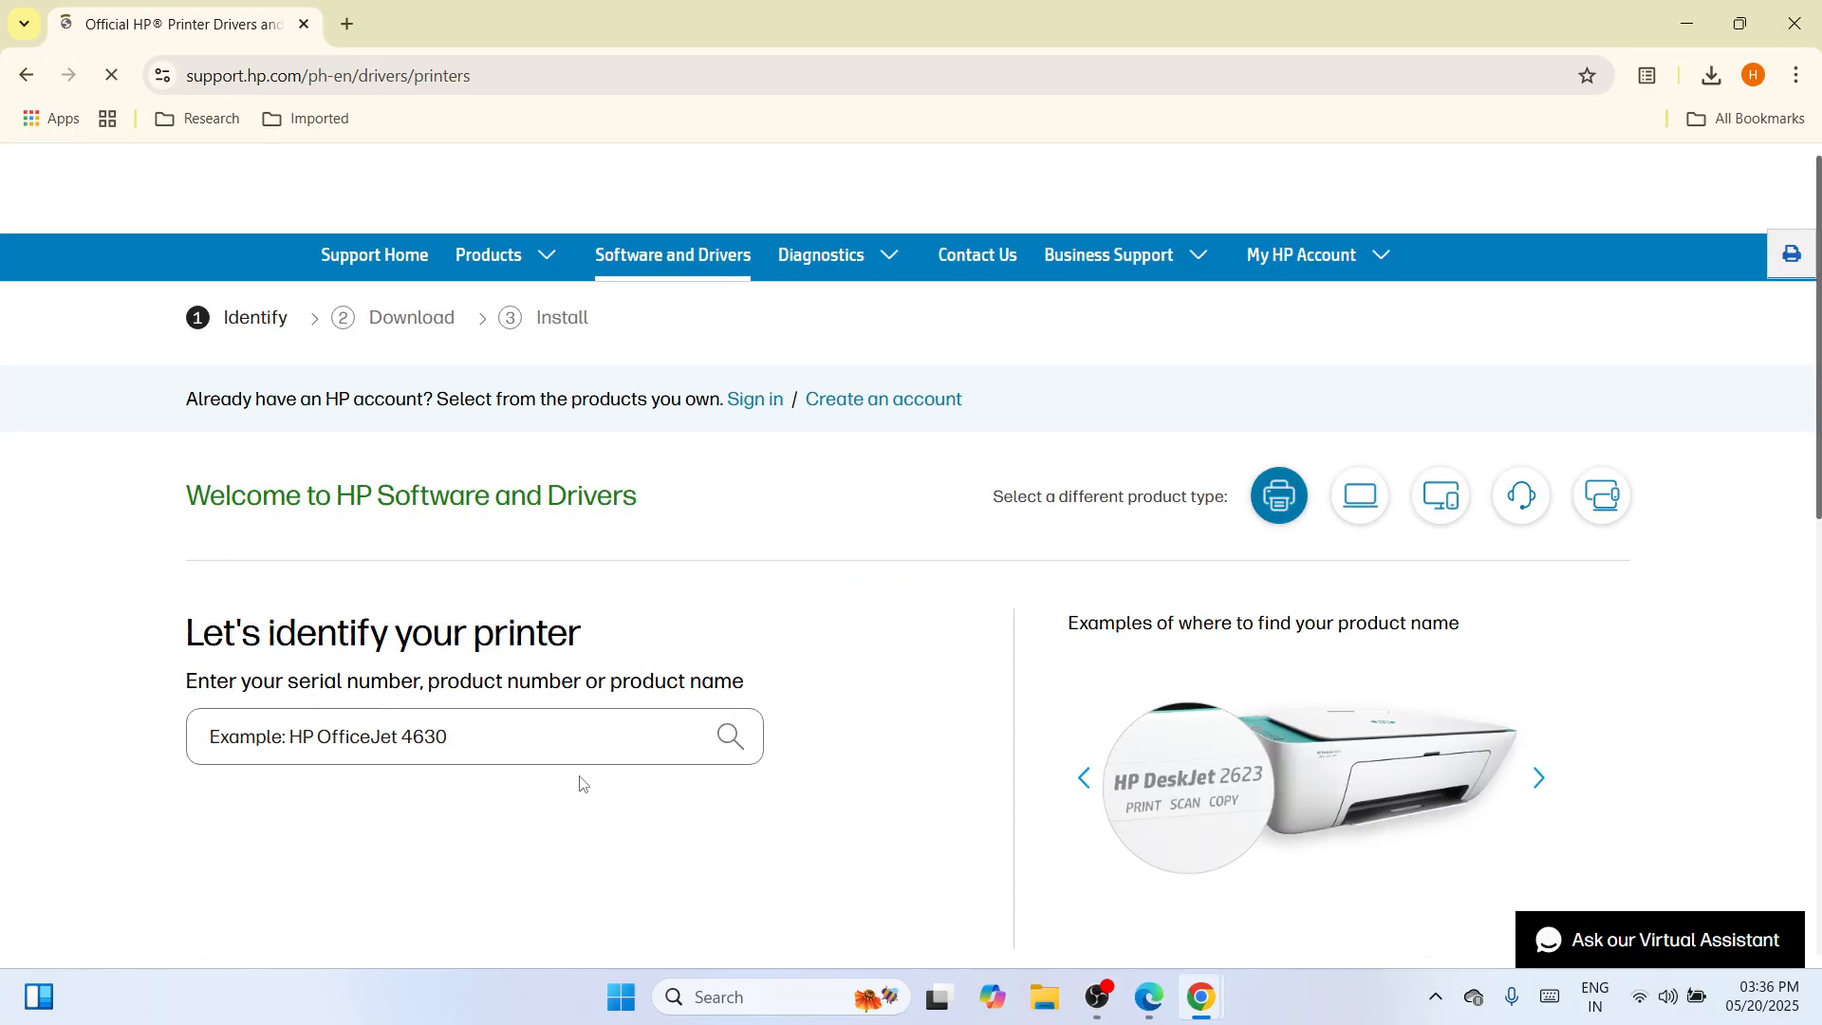
# Step: Look up "hp laserjet p1006 driver" in the printer identification search to reach the HP LaserJet P1006 Printer software page
pyautogui.click(379, 745)
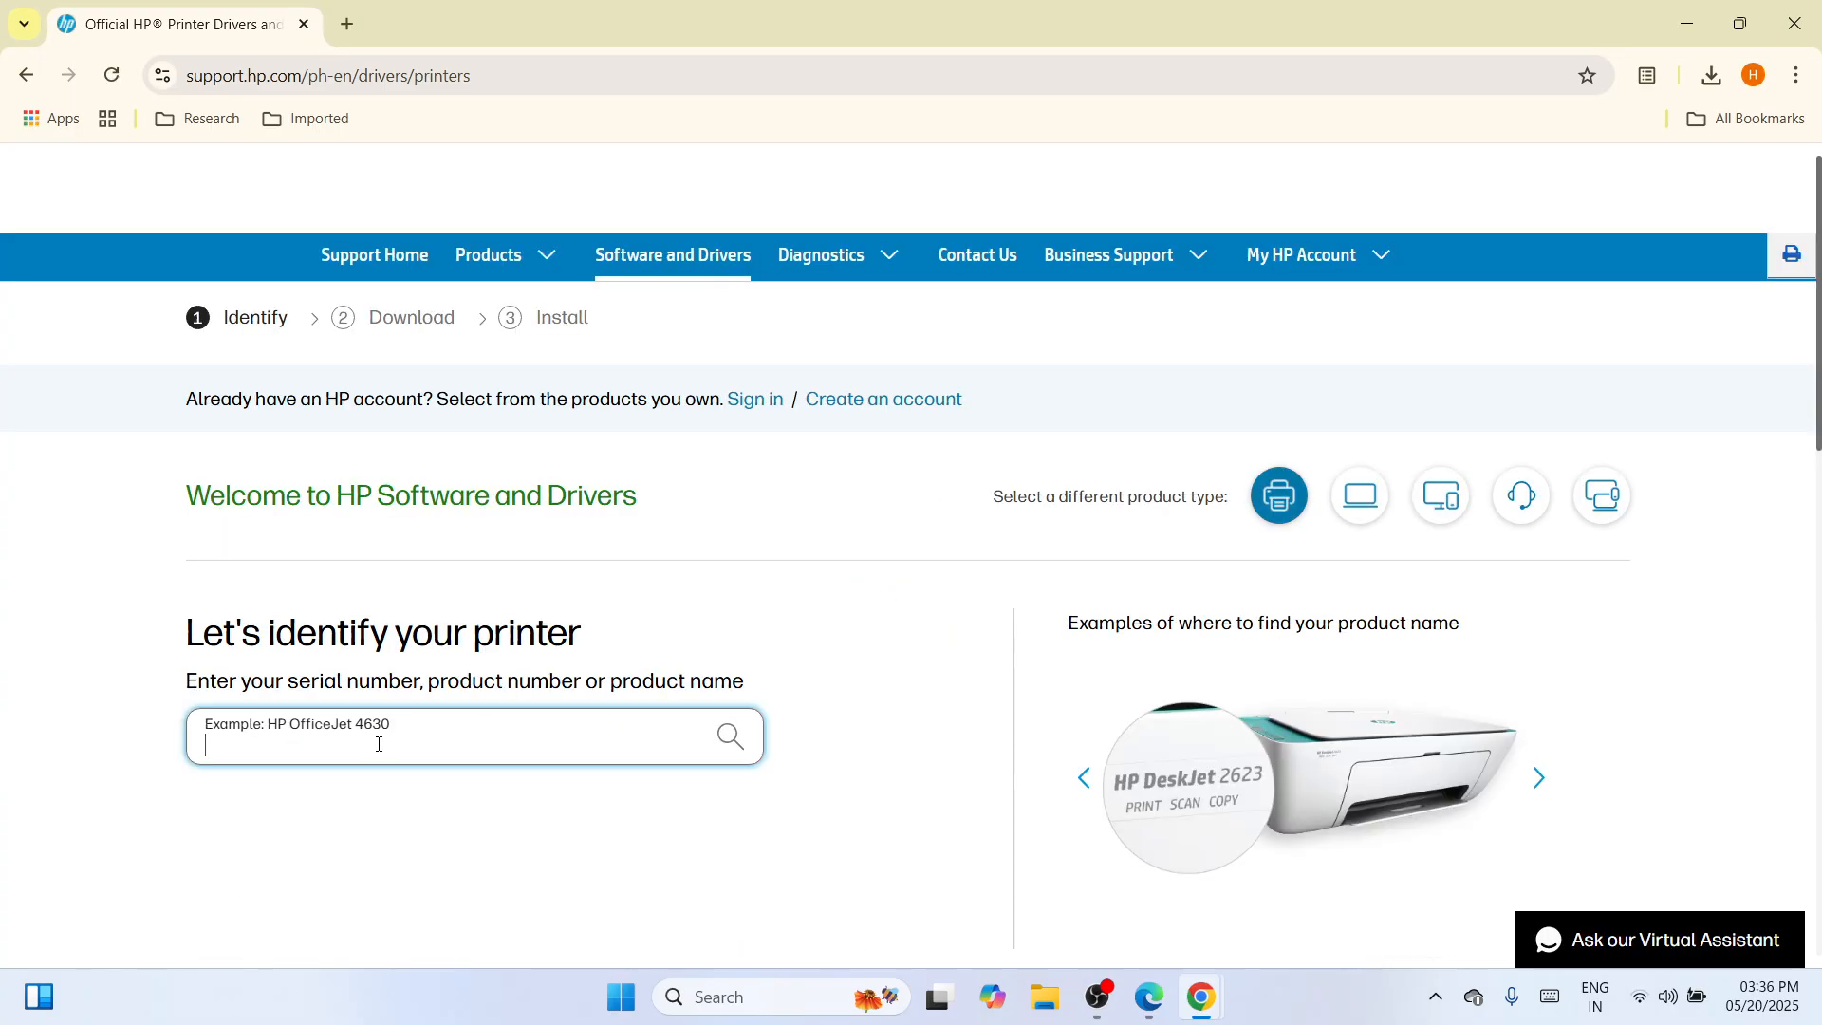
pyautogui.write('hp')
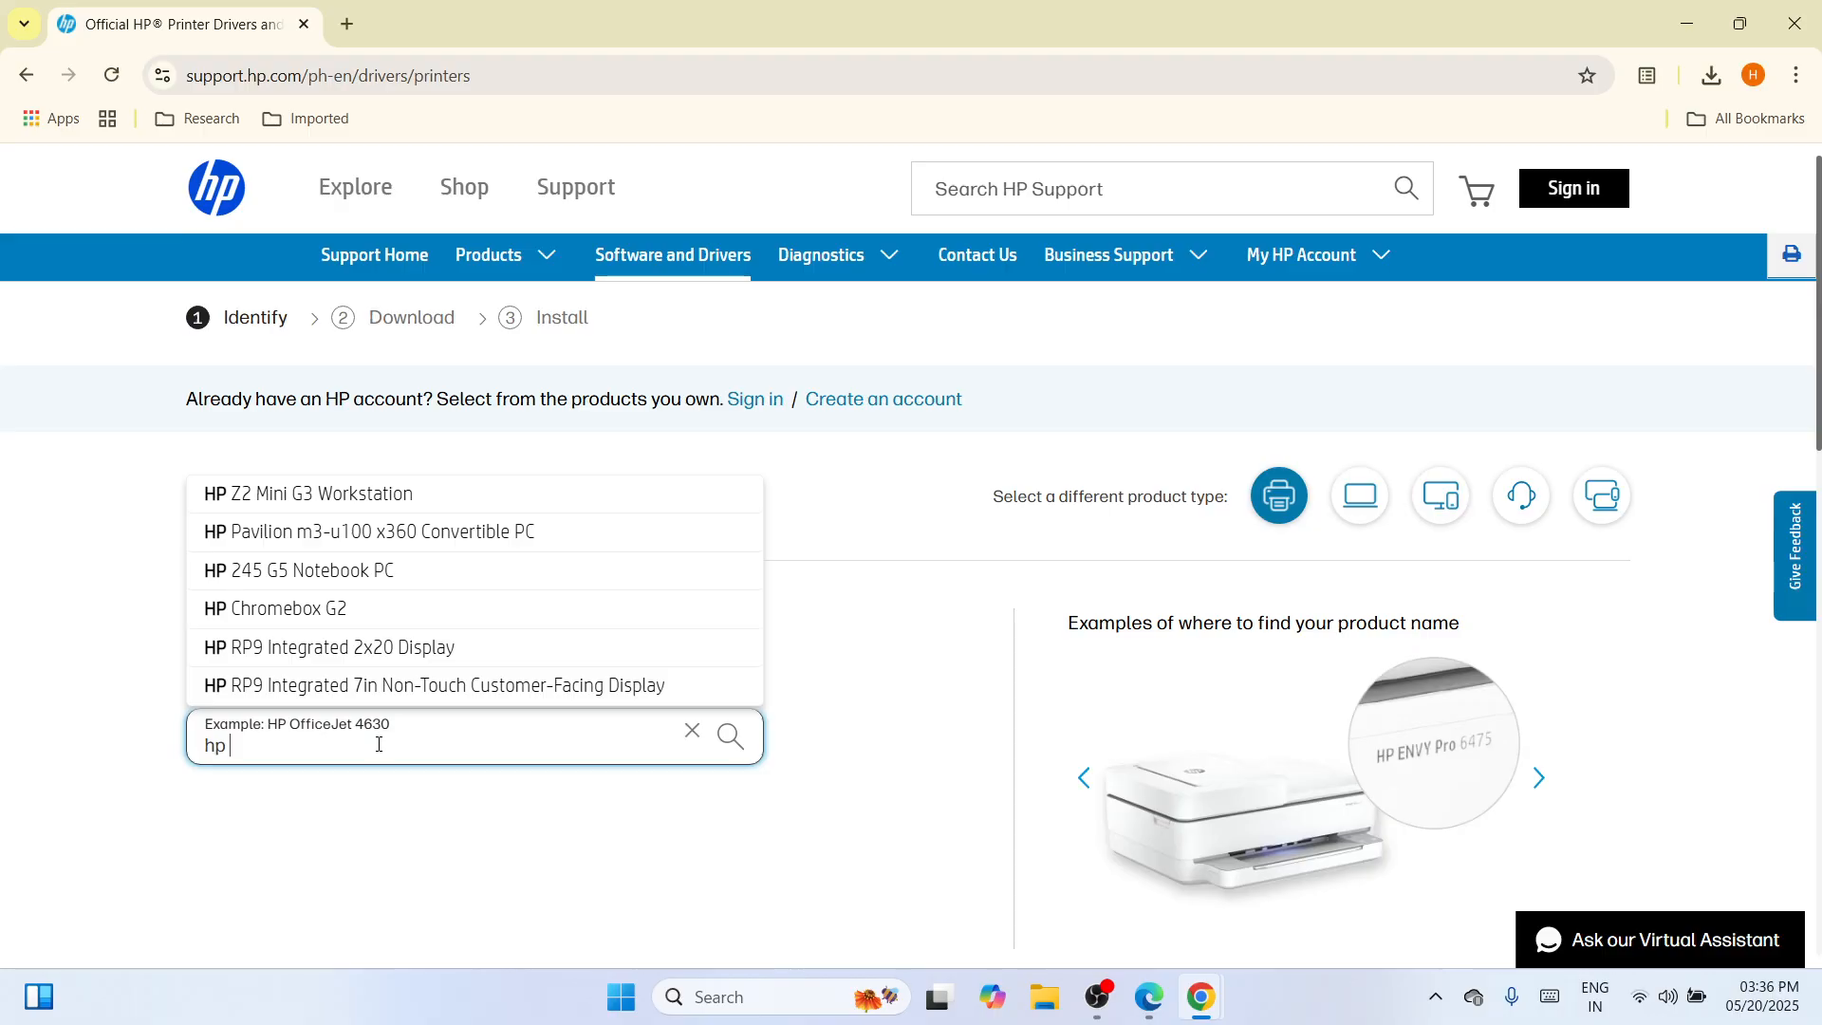
pyautogui.write(' las')
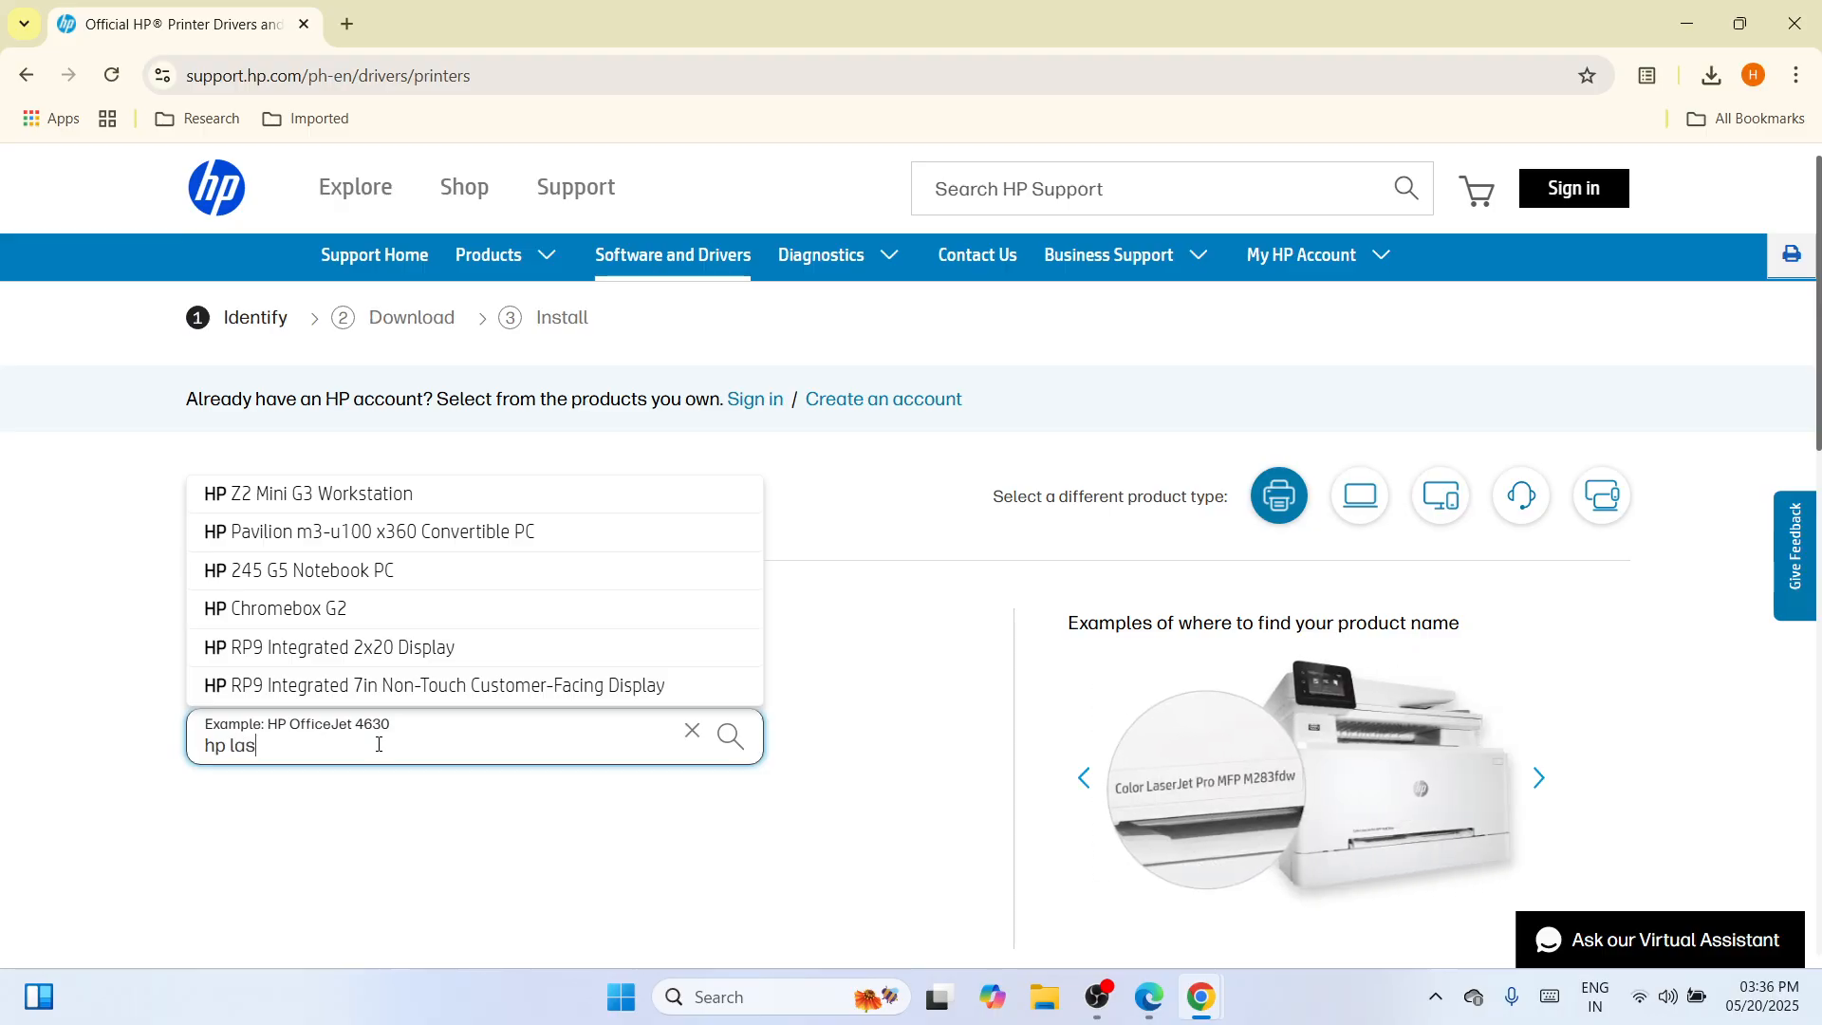
pyautogui.write('erjet ')
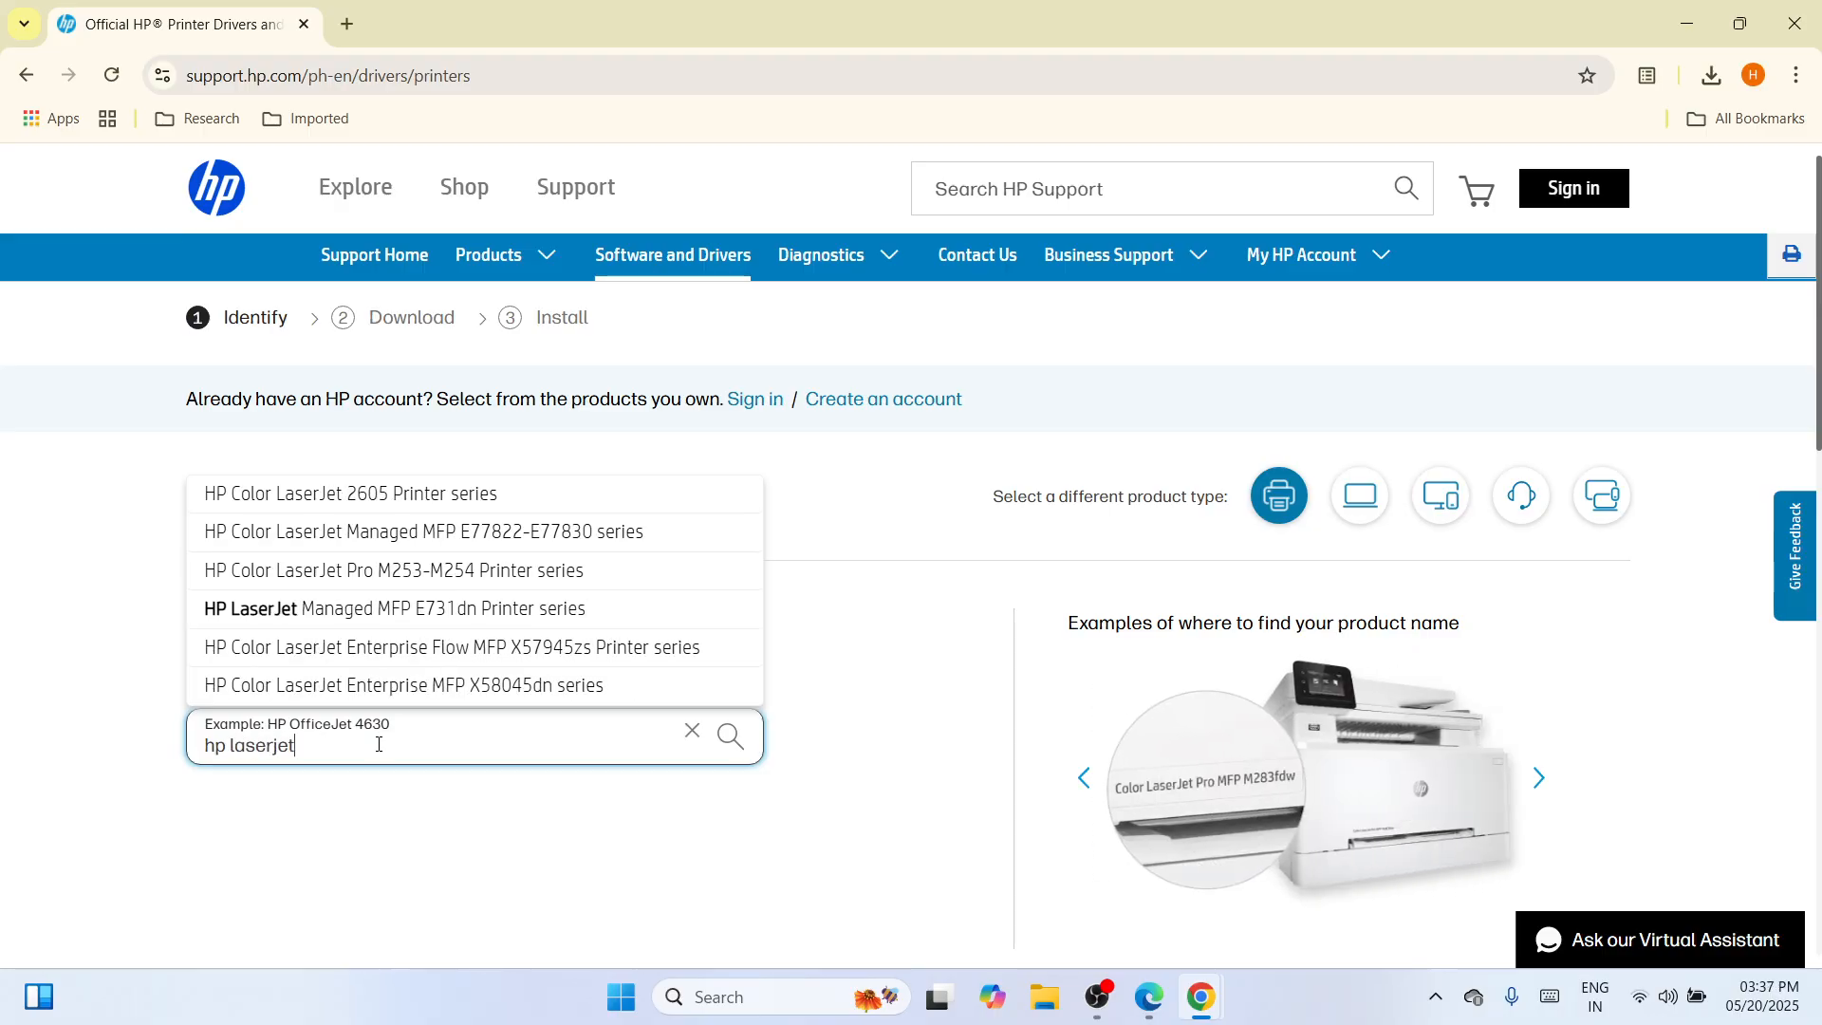
pyautogui.write('p1')
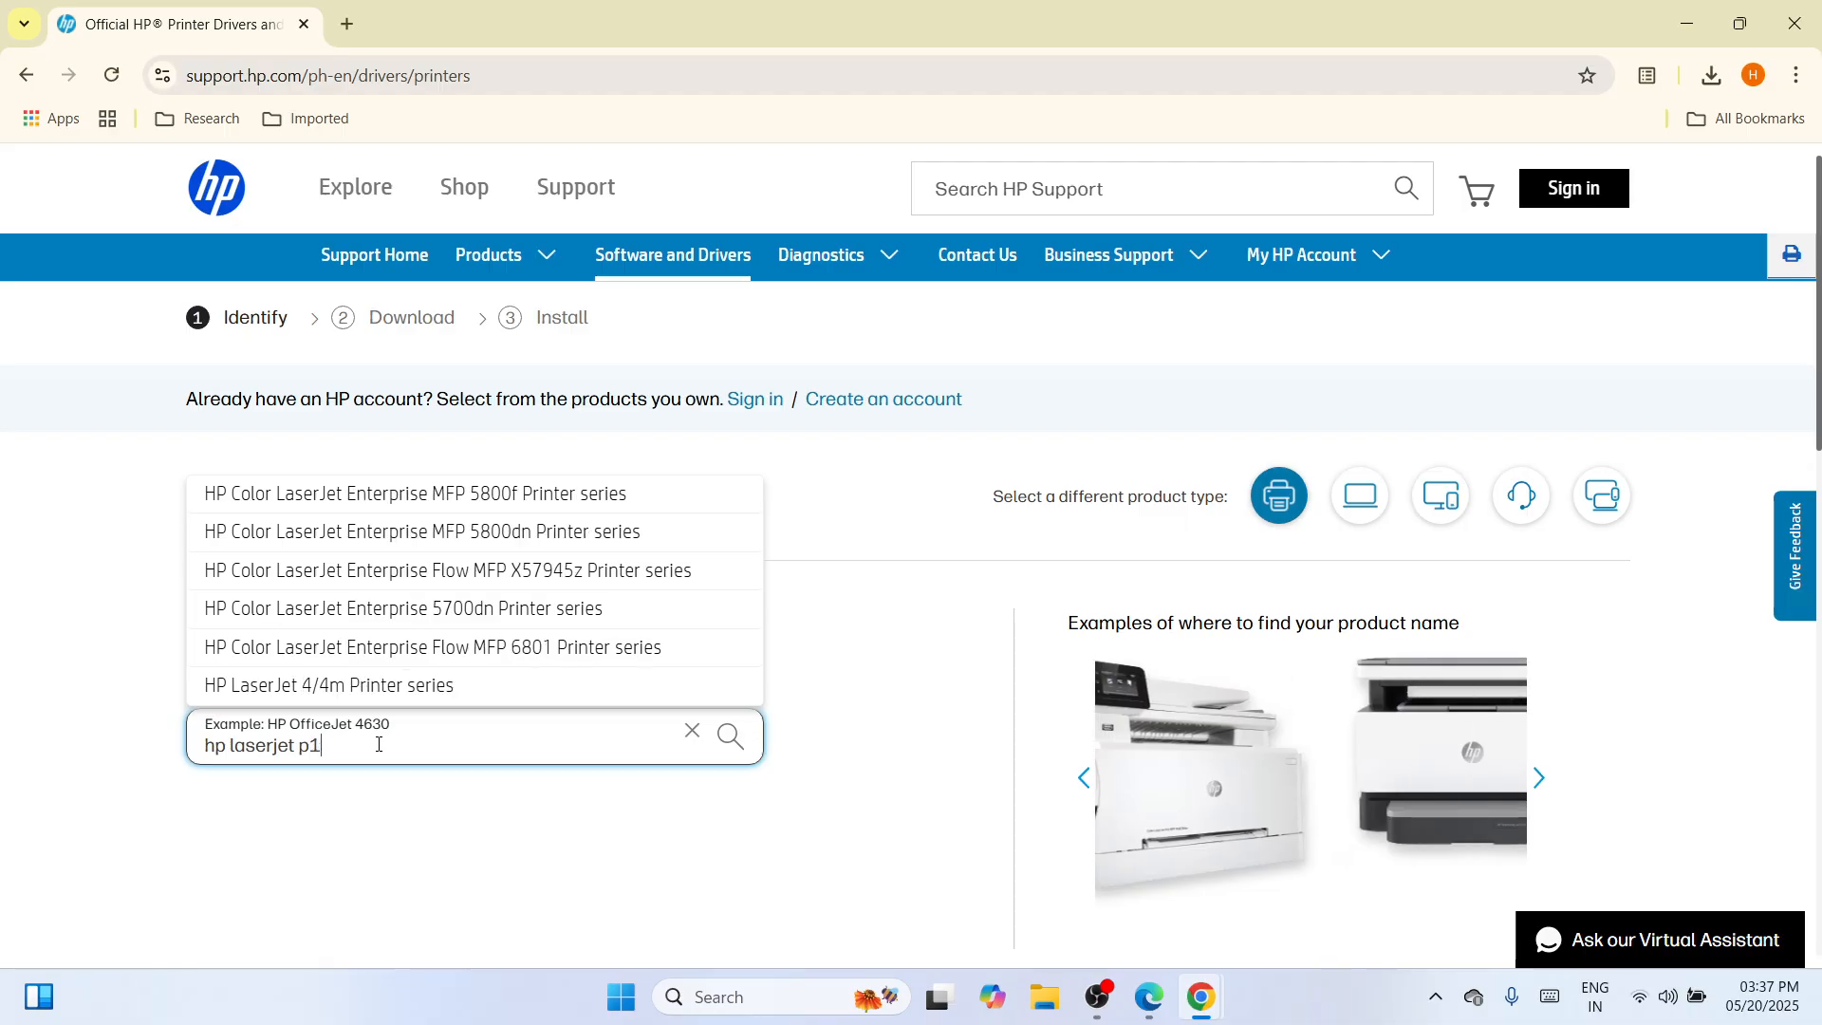
pyautogui.write('006')
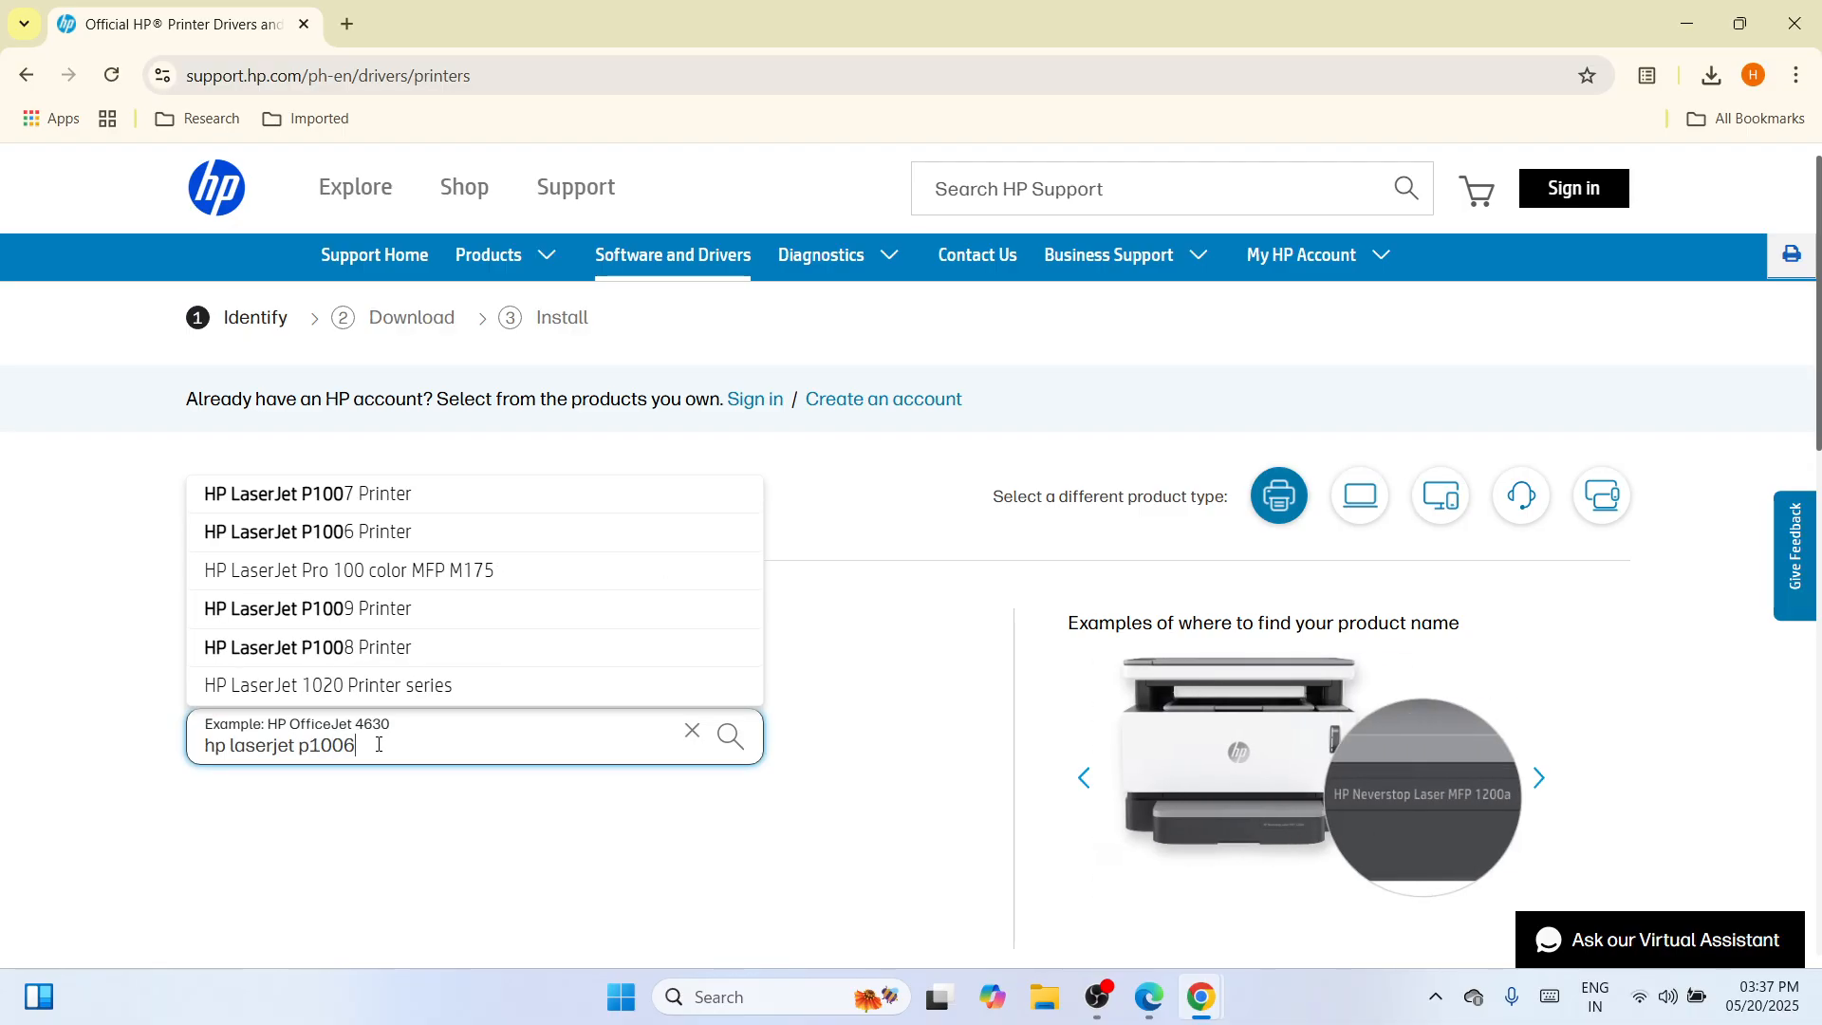
pyautogui.write(' driver')
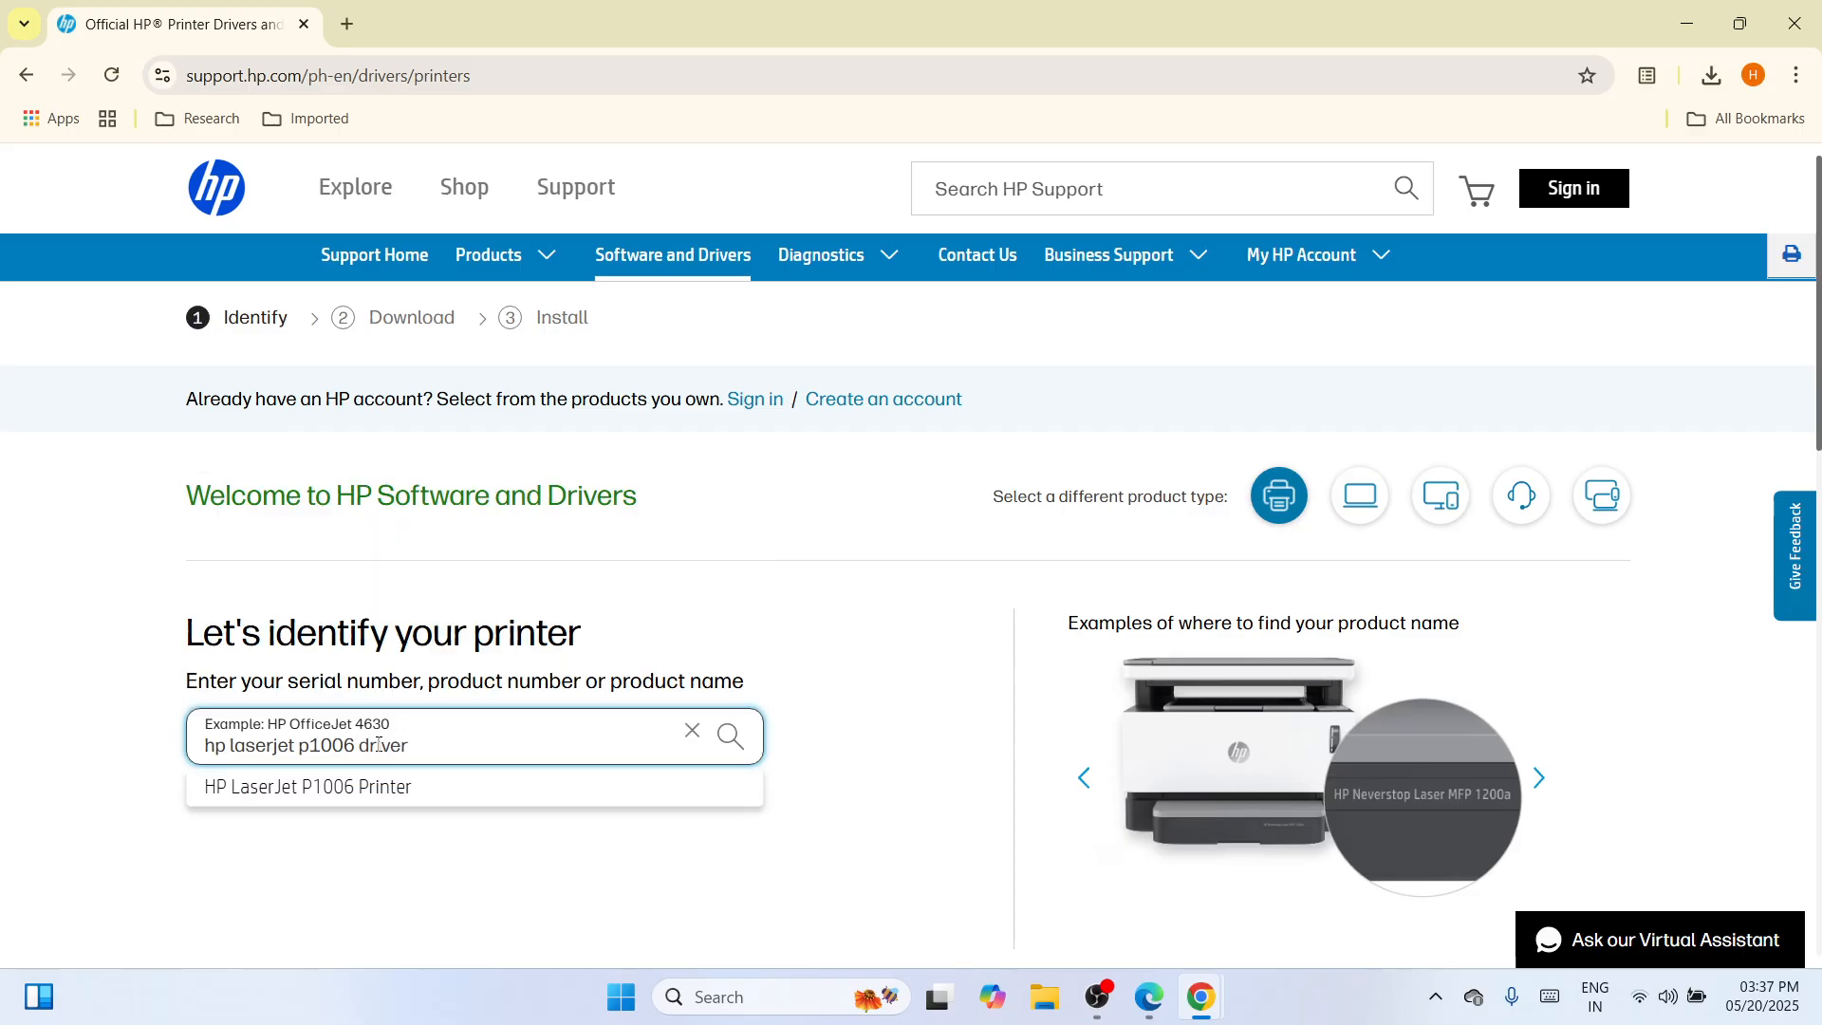
pyautogui.press('Return')
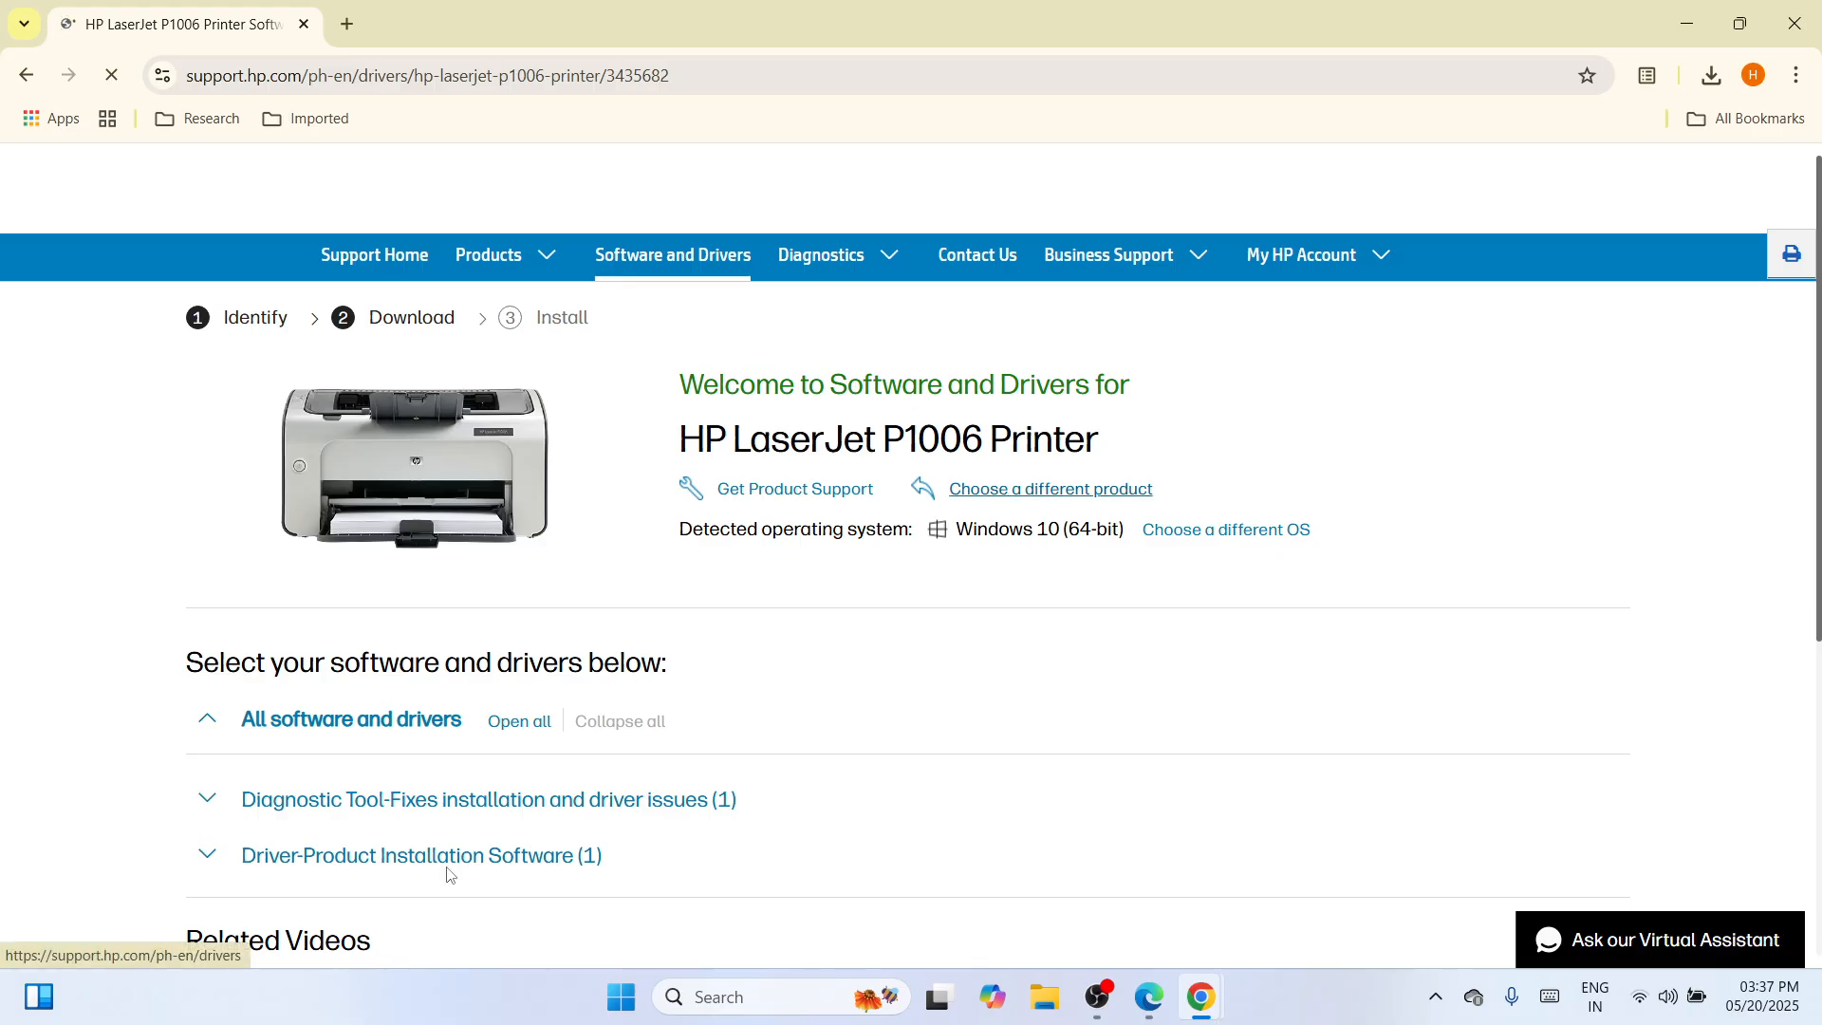
# Step: Download the HP LaserJet P1000-P1500 Hostbased Plug and Play Basic Driver from Basic Drivers under Driver-Product Installation Software
pyautogui.click(346, 863)
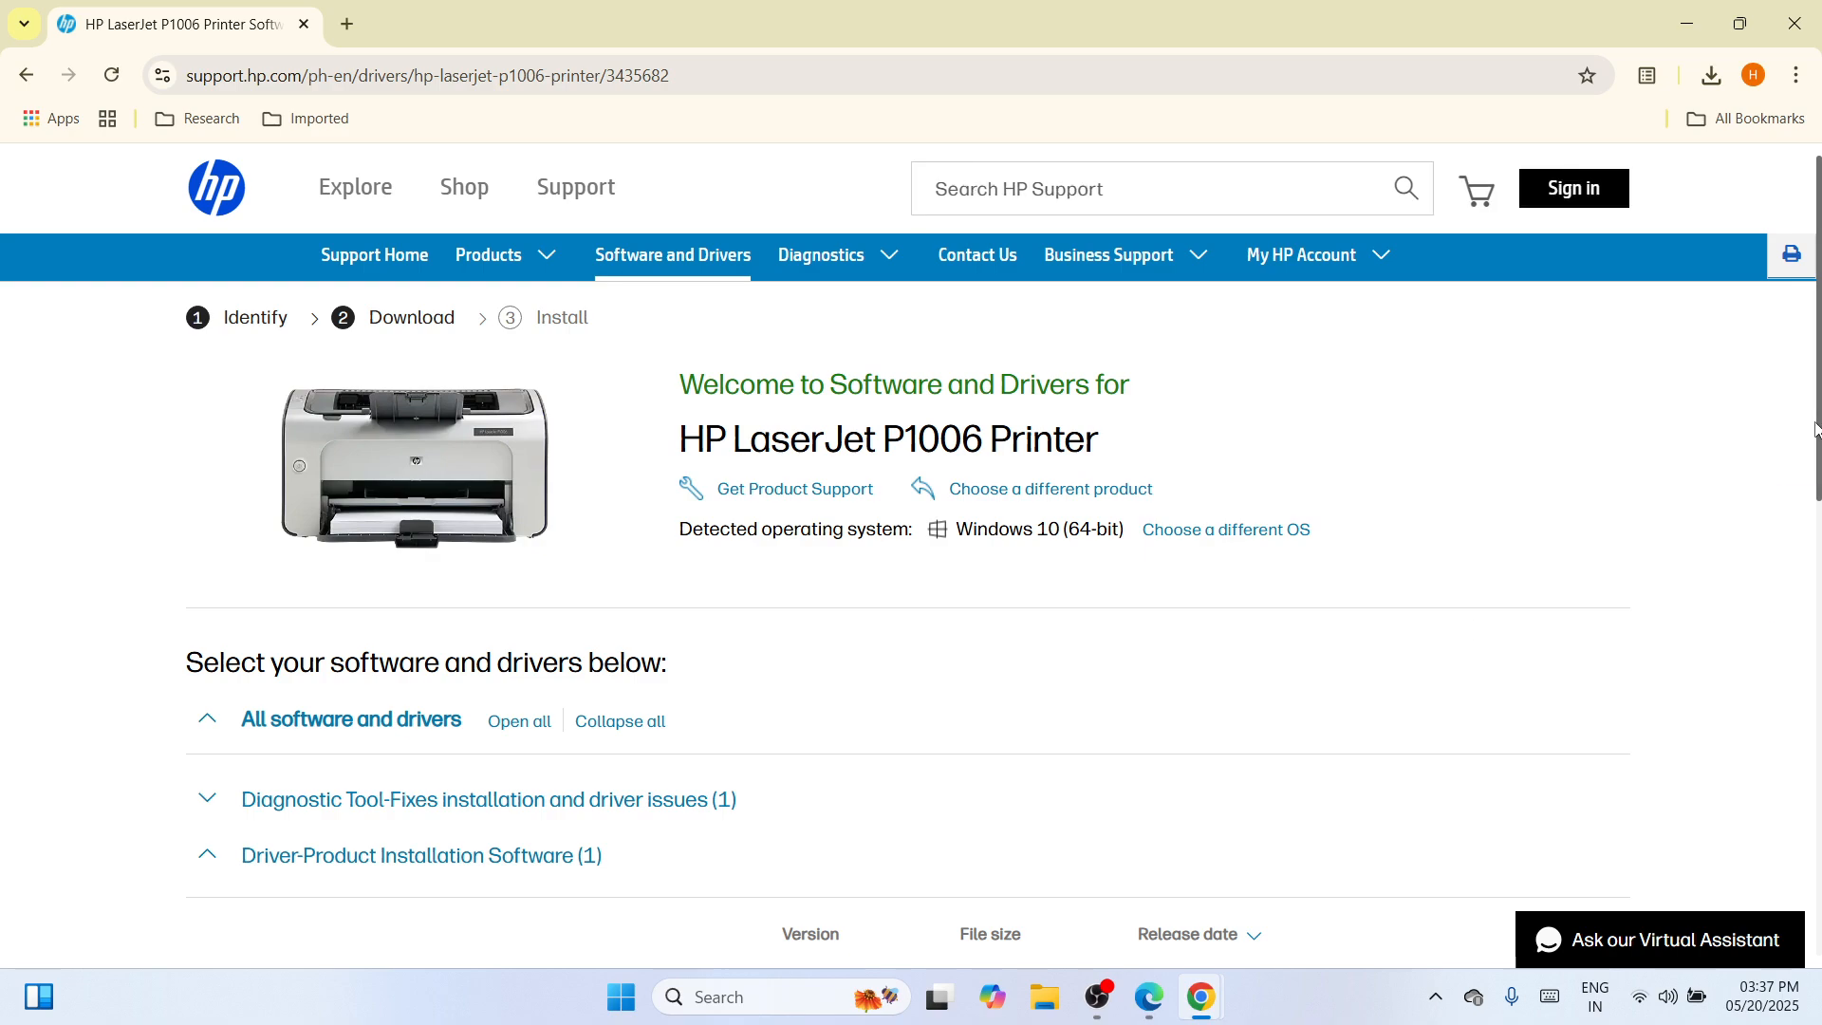
pyautogui.moveTo(1817, 427); pyautogui.dragTo(1818, 601)
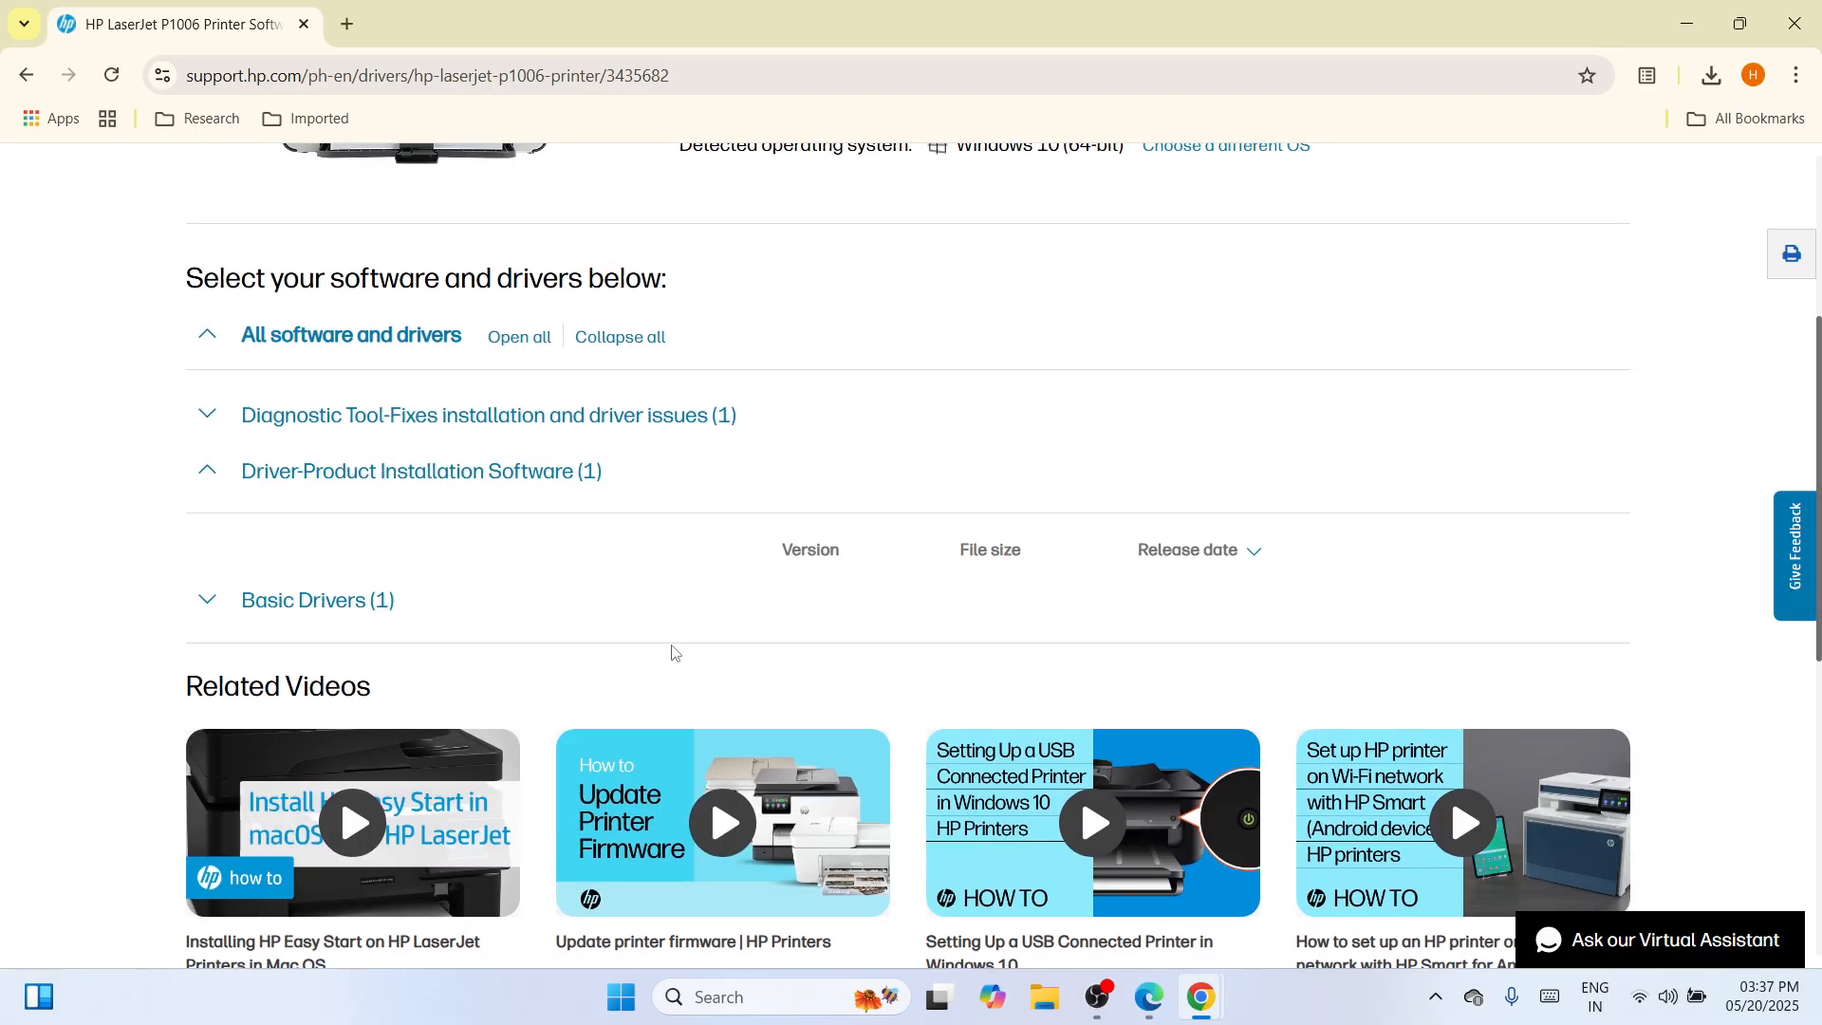
pyautogui.click(316, 609)
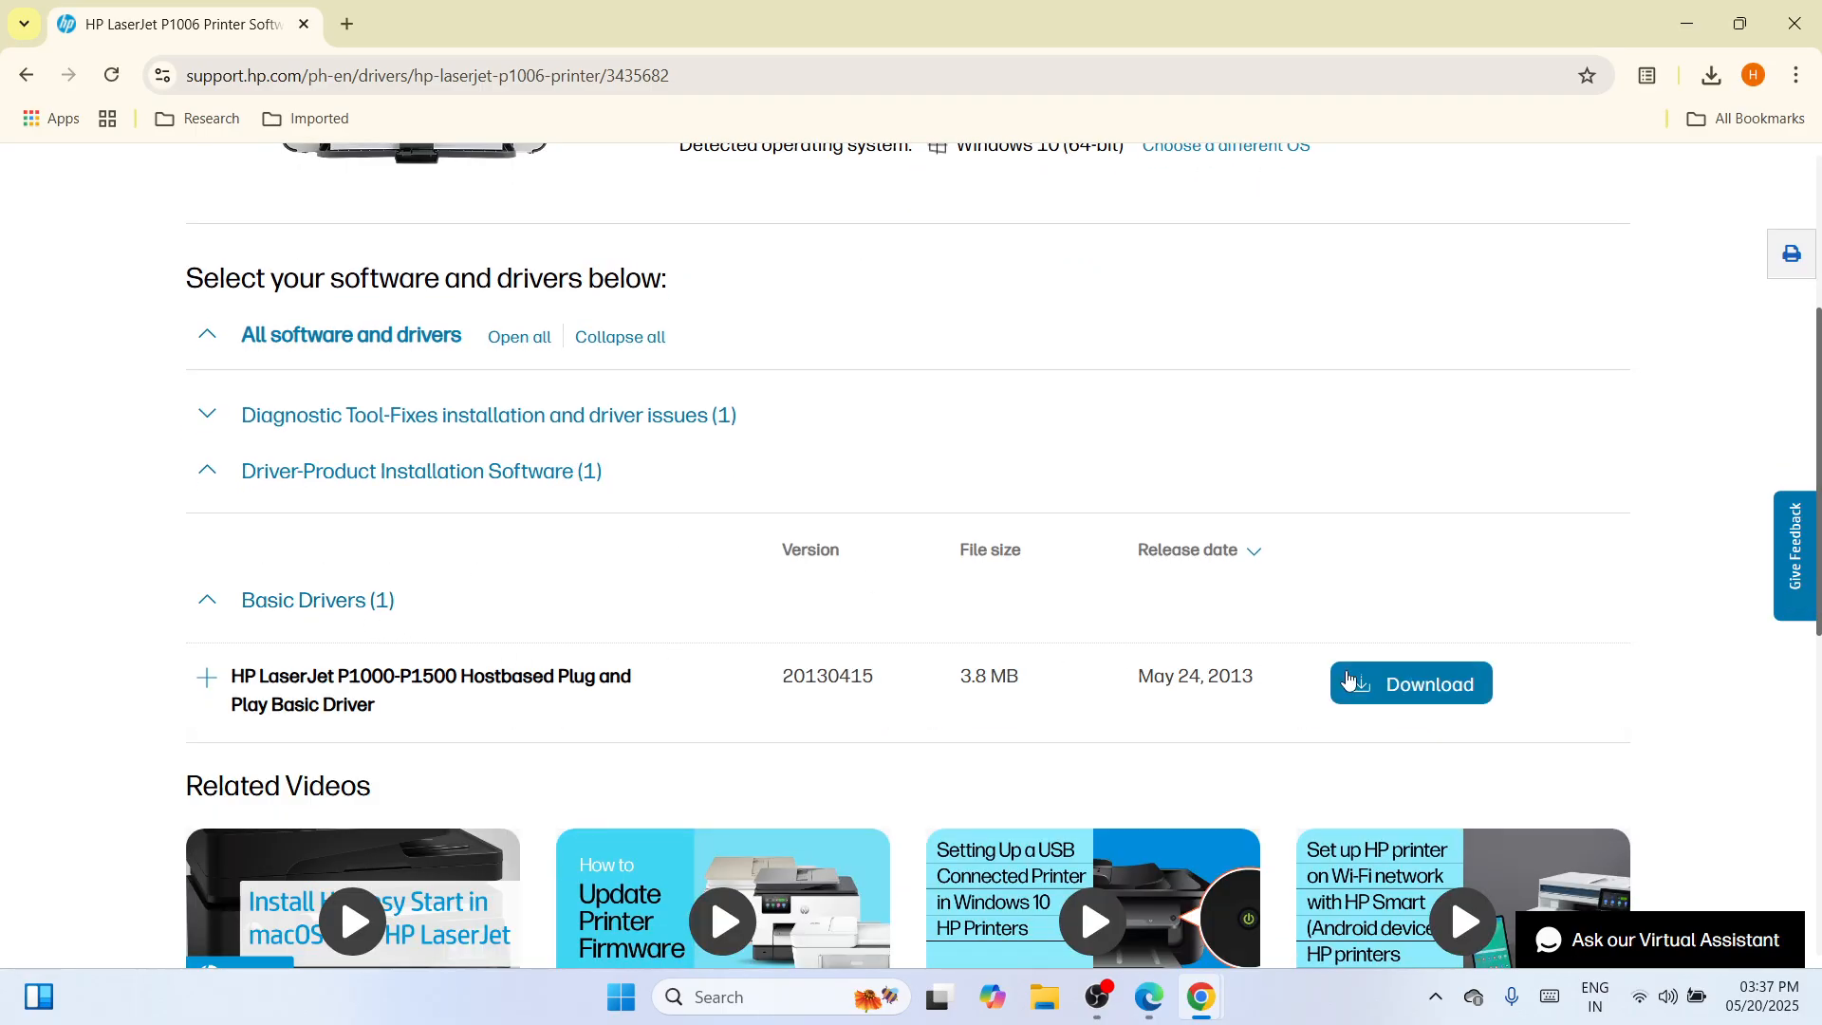
pyautogui.click(1413, 695)
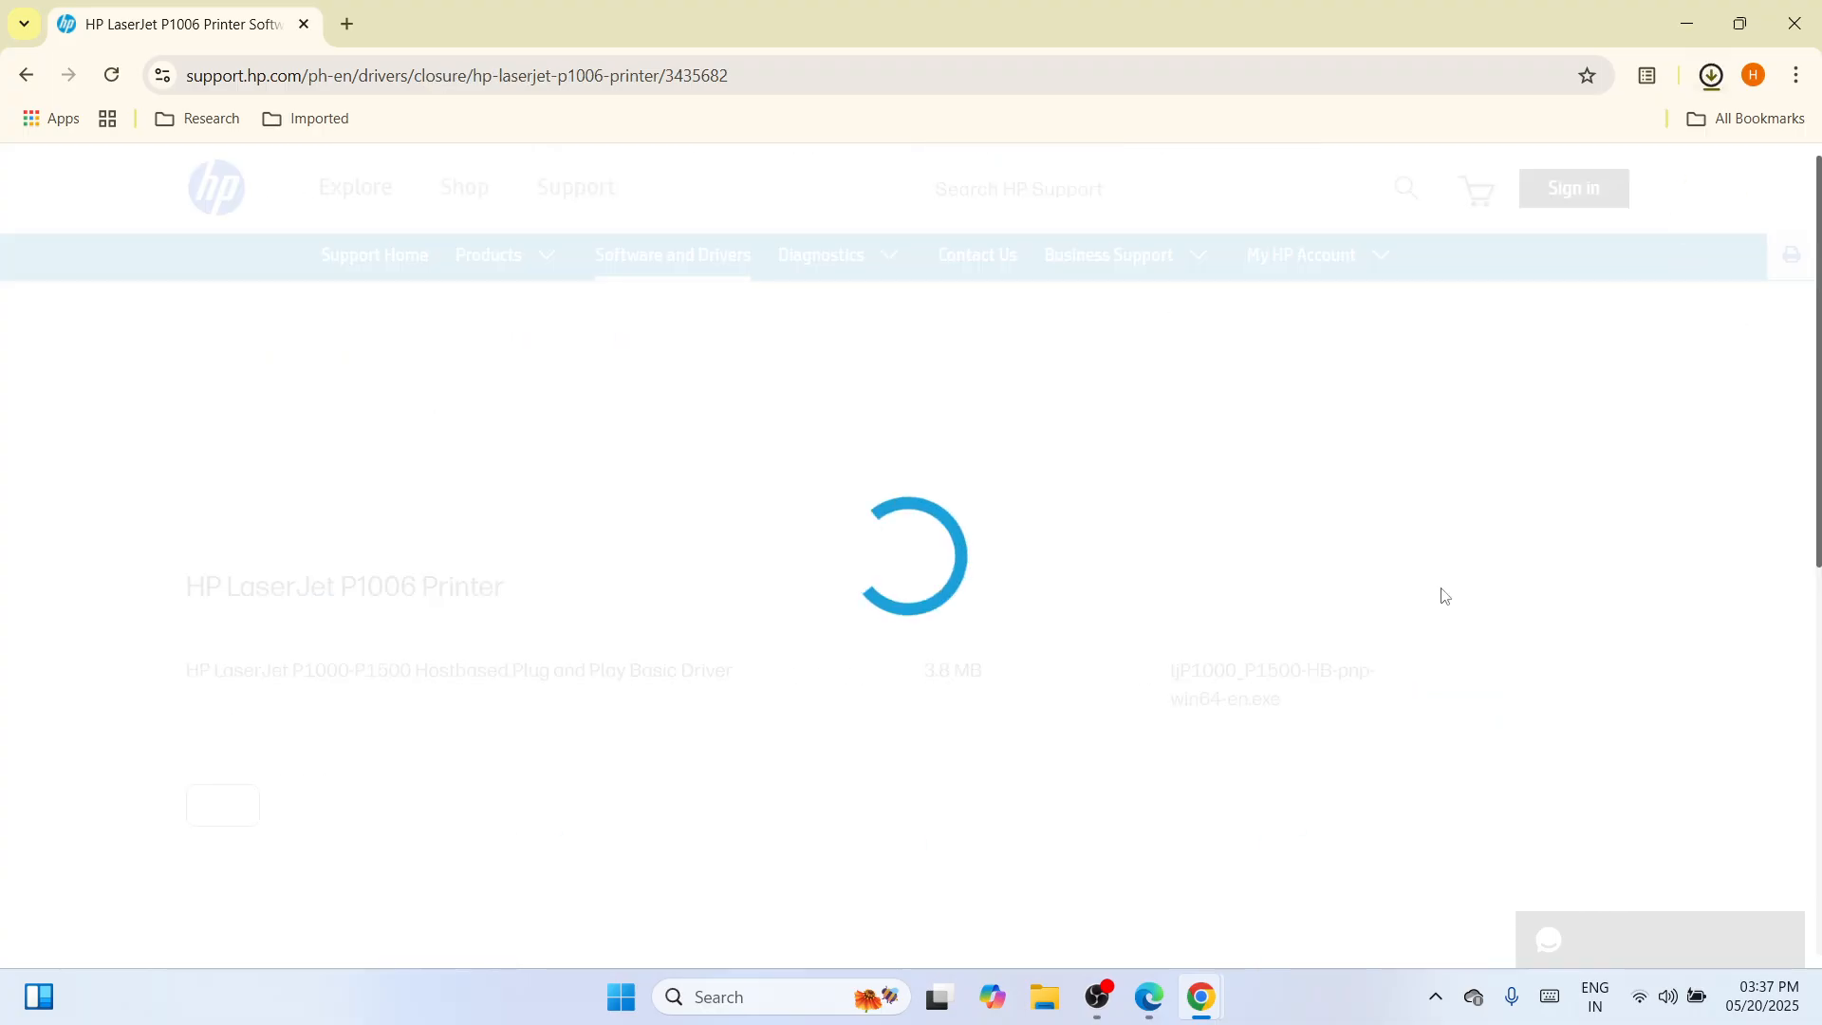
# Step: Show the newly downloaded ljP1000_P1500-HB-pnp-win64-en.exe in its folder from the browser's recent download history
pyautogui.click(1710, 78)
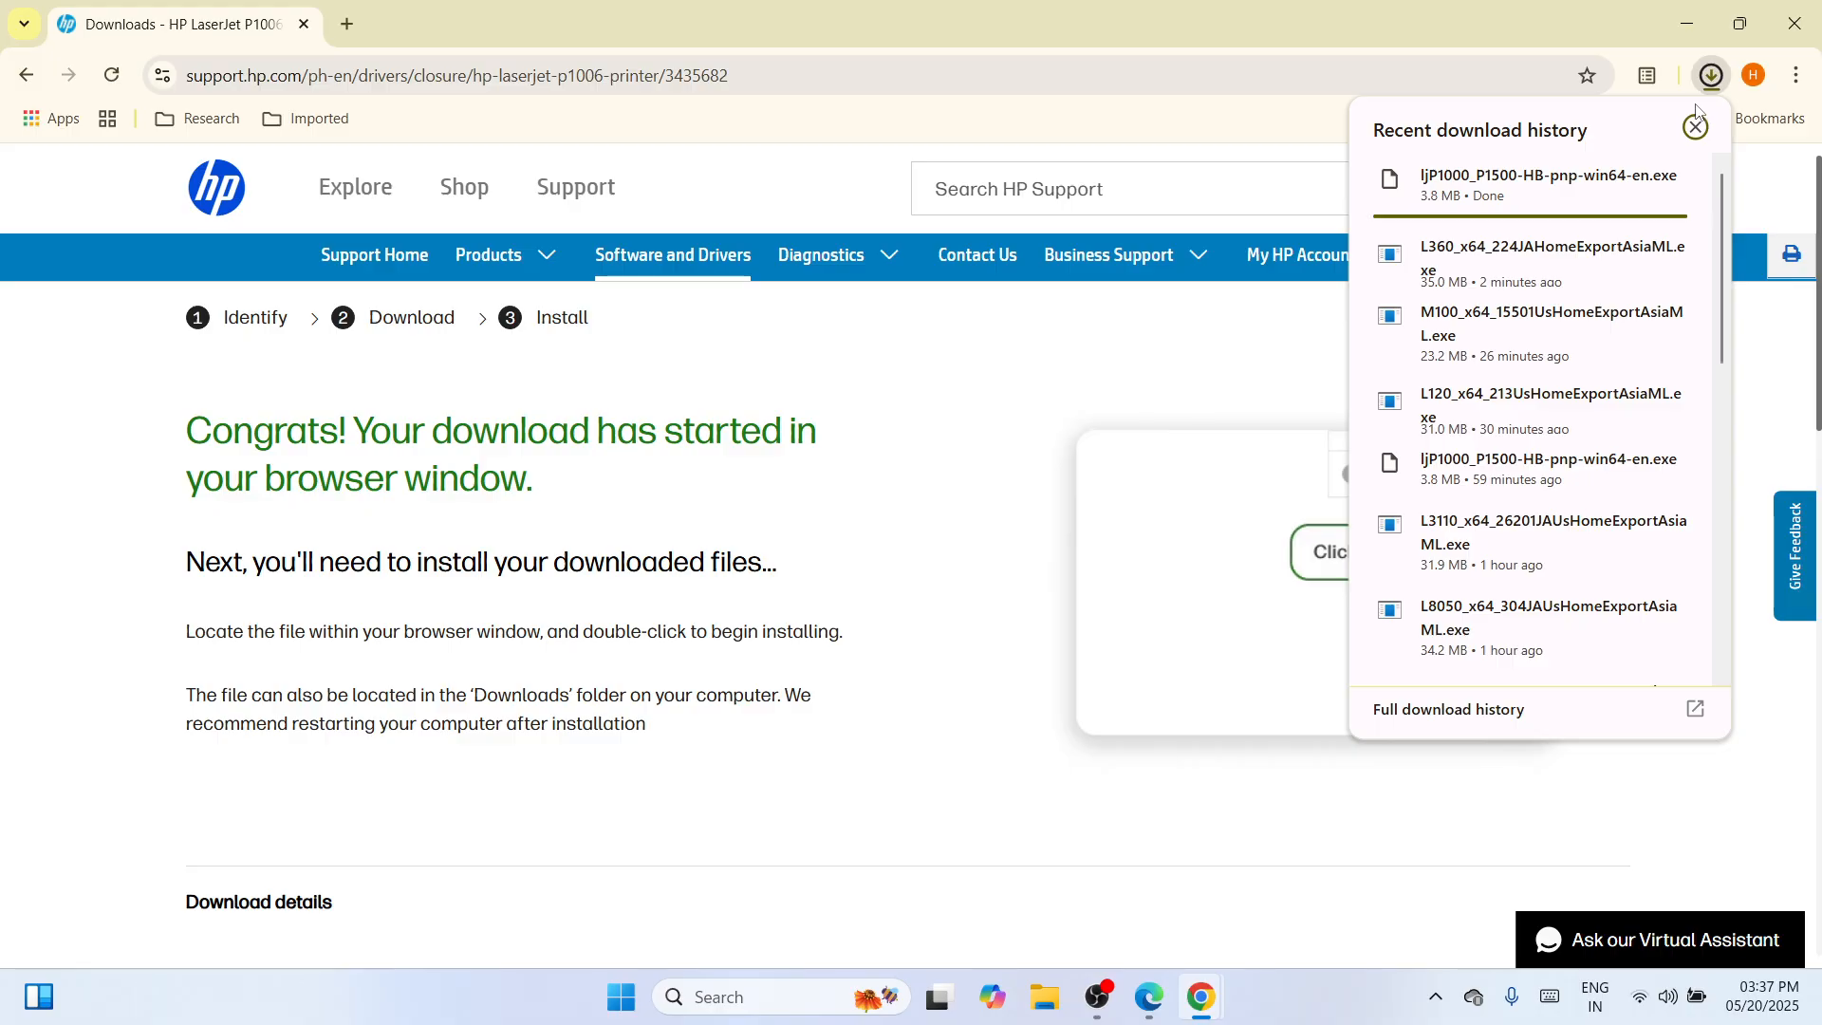
pyautogui.moveTo(1539, 223)
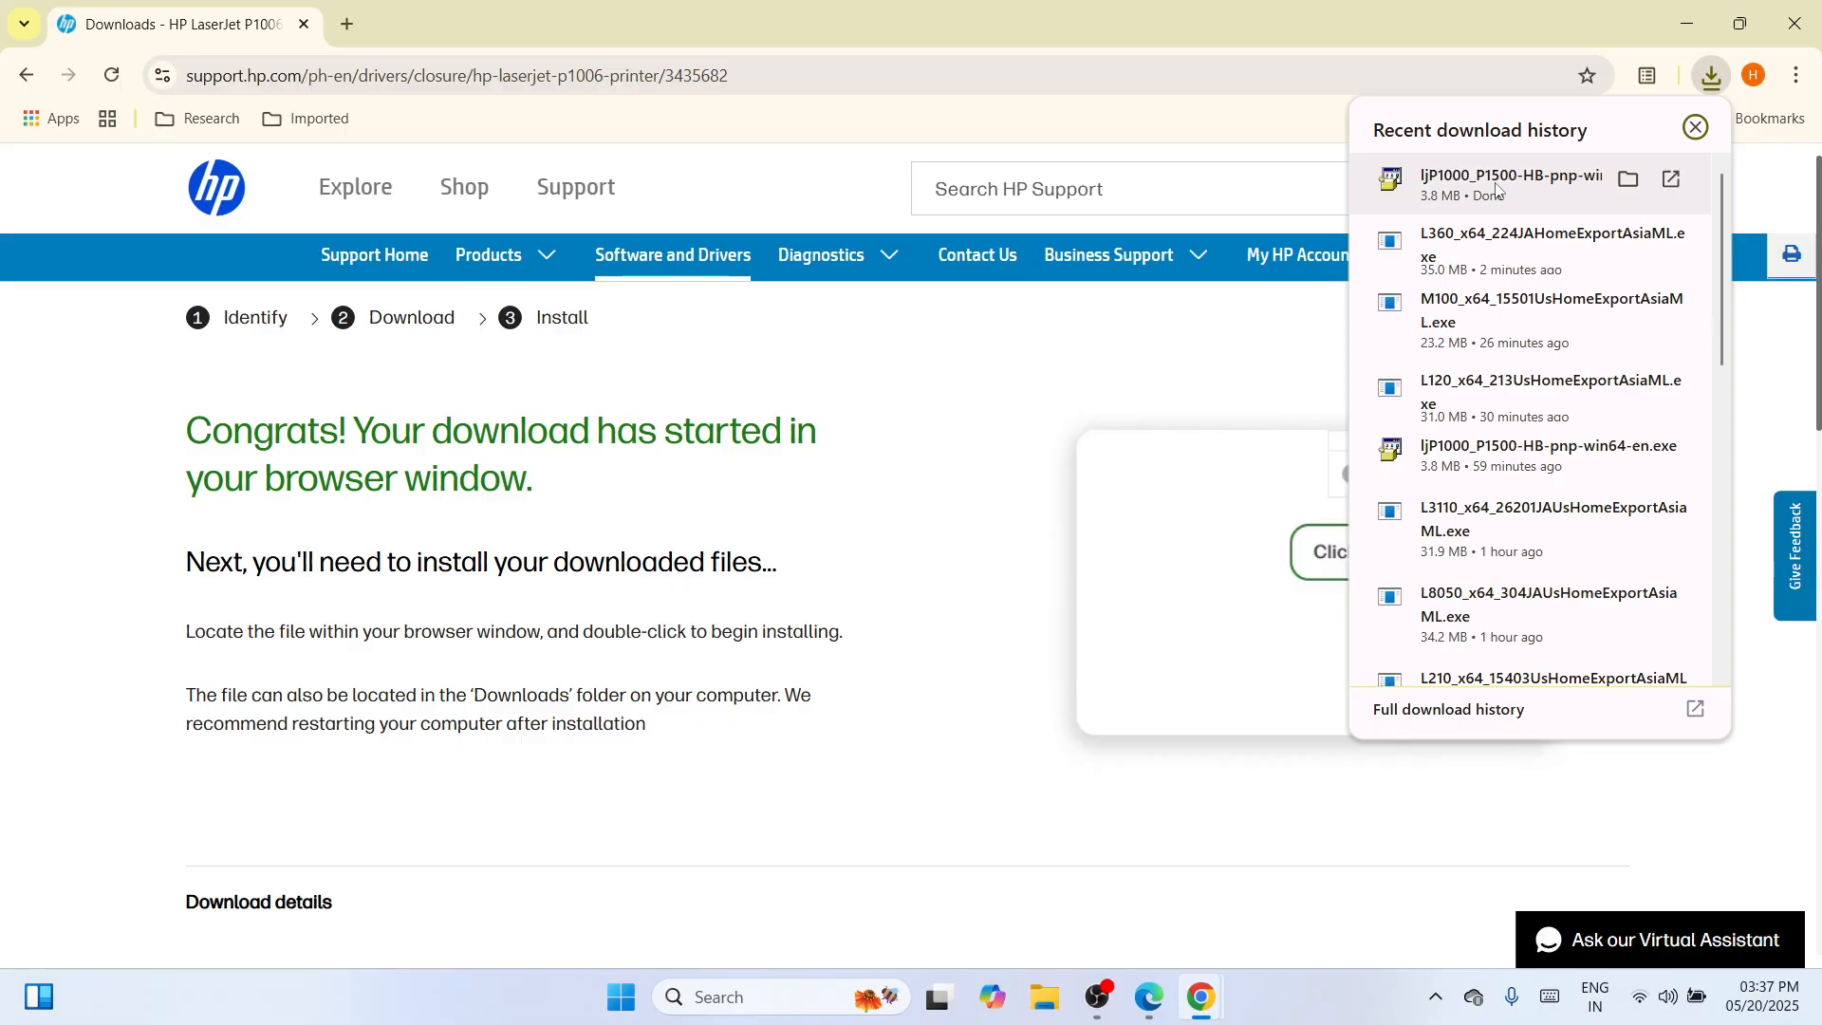
pyautogui.click(1627, 180)
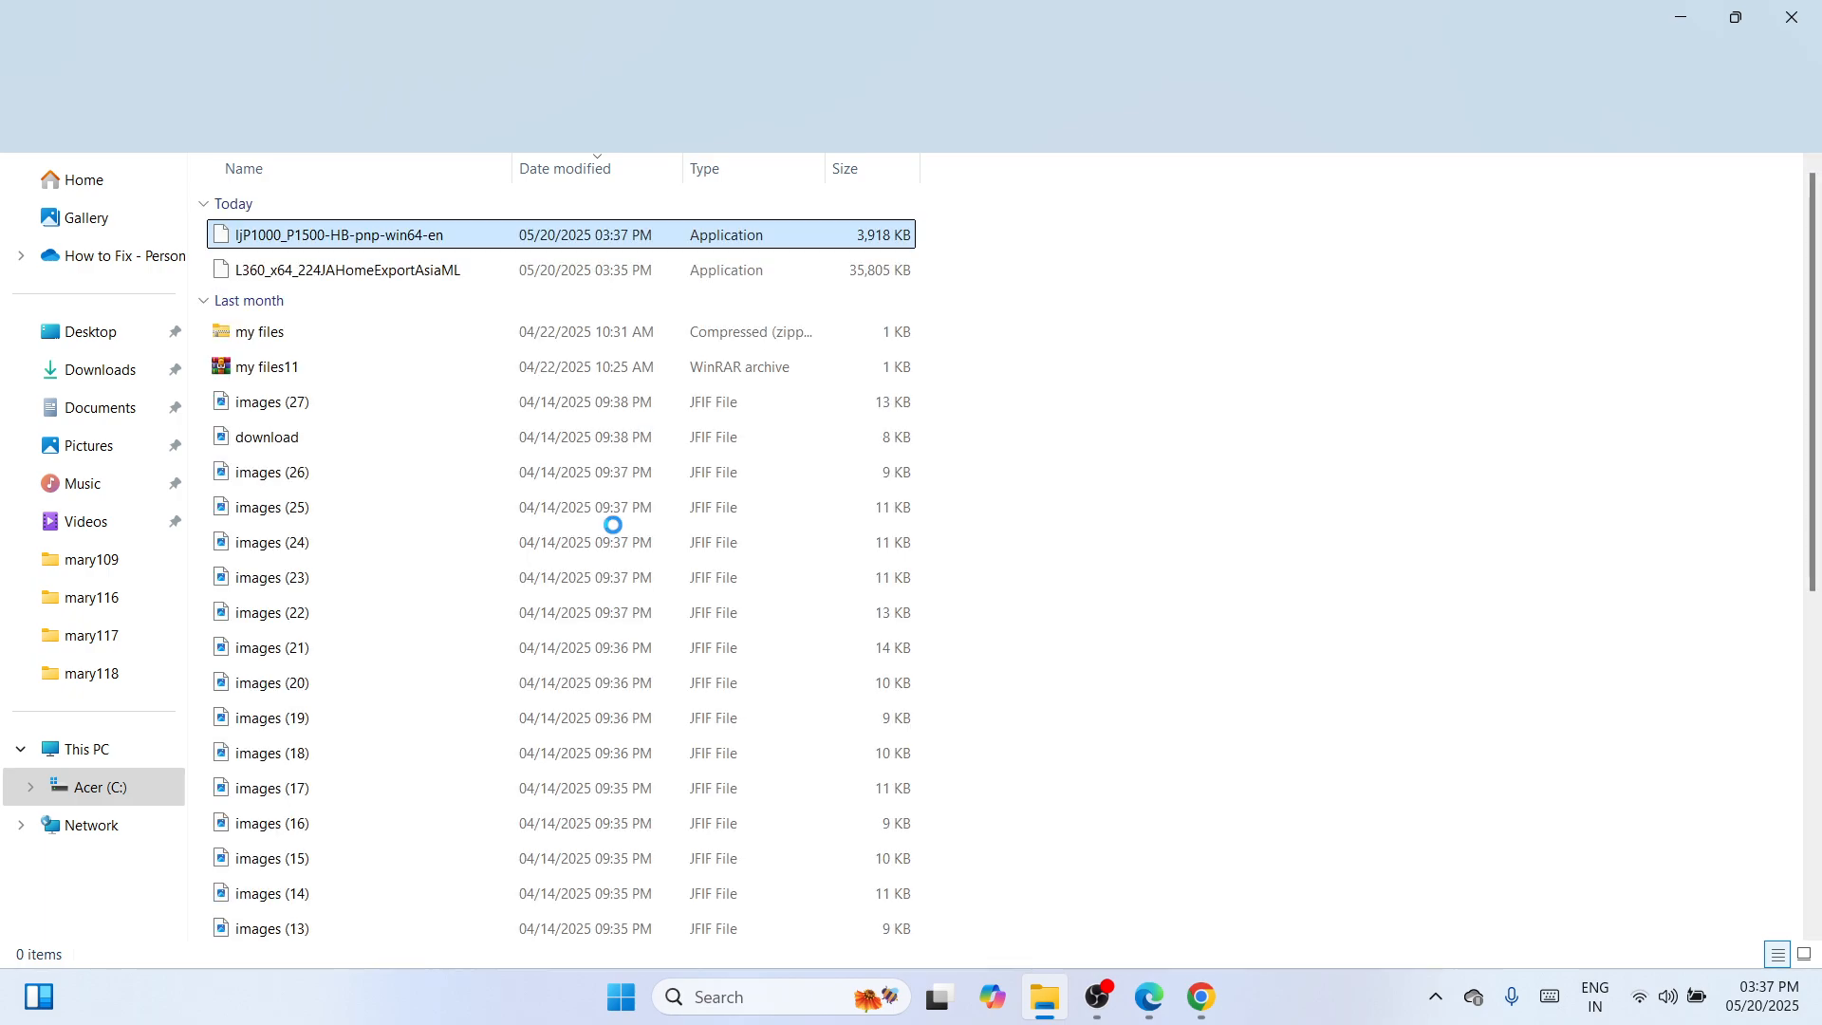
# Step: Move the ljP1000_P1500-HB-pnp-win64-en installer from Downloads to the desktop, closing the File Explorer and browser windows
pyautogui.rightClick(557, 244)
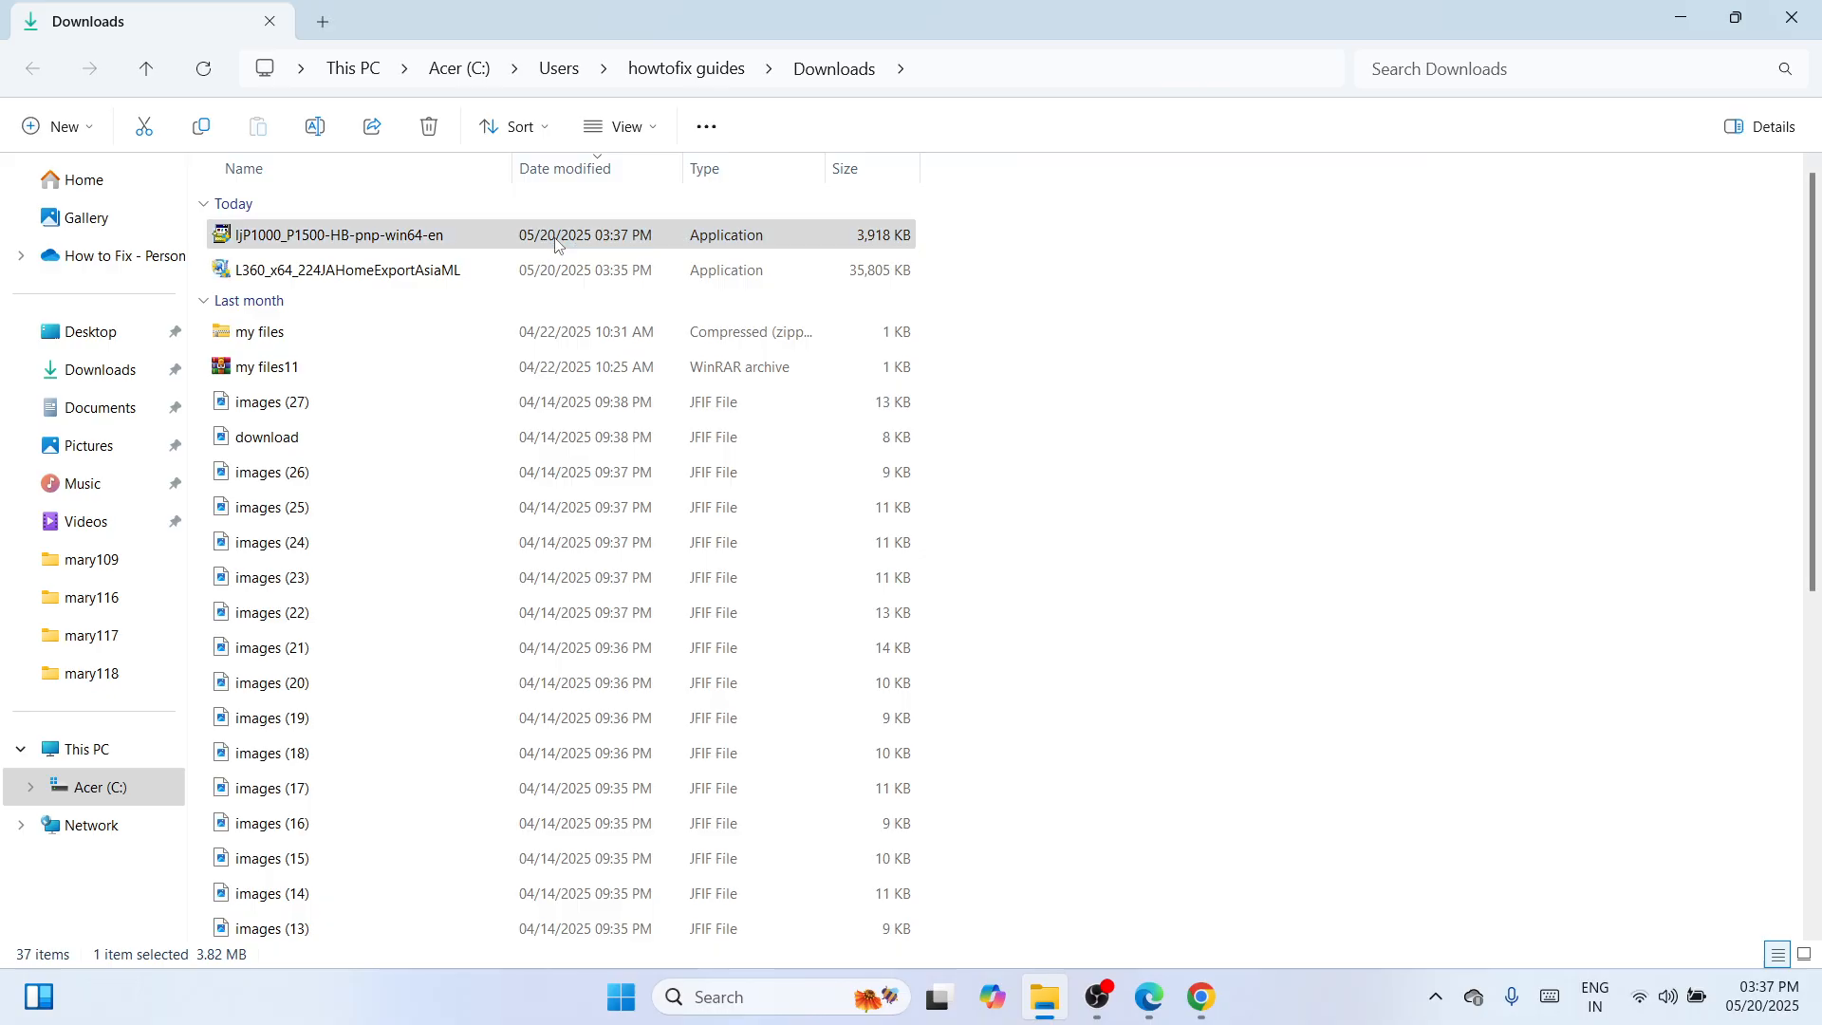
pyautogui.click(583, 278)
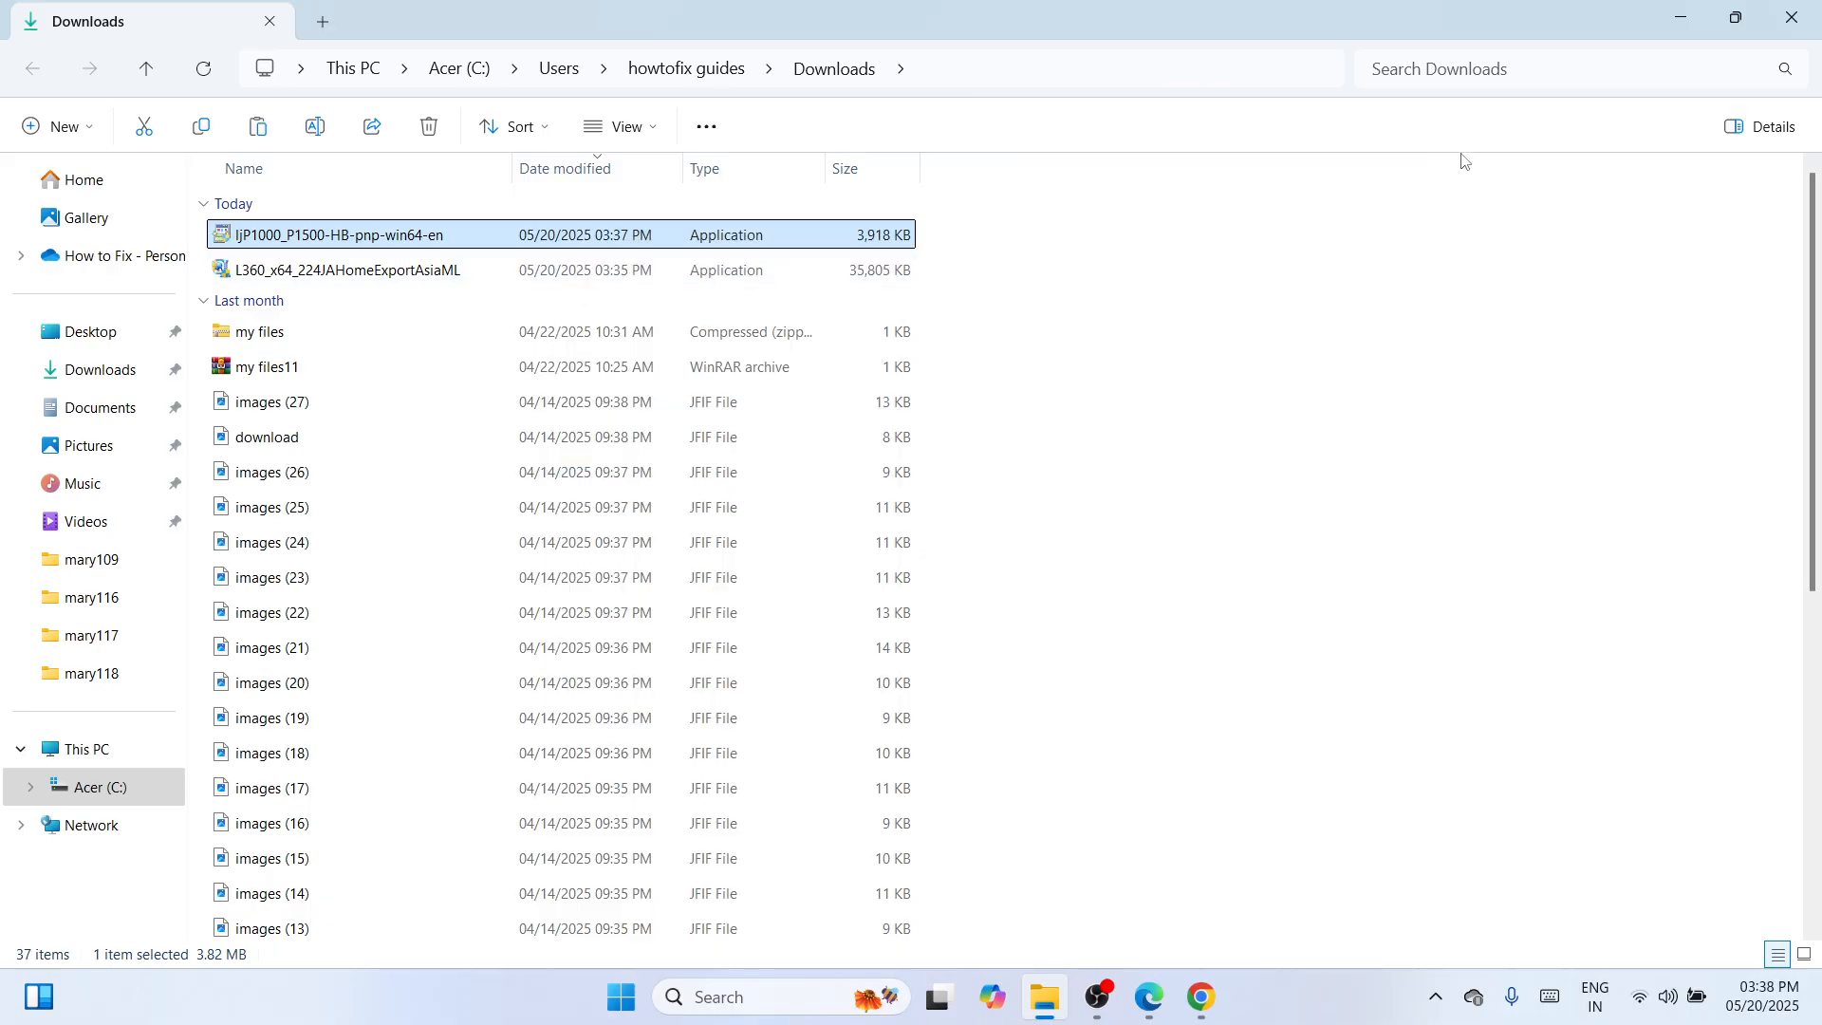
pyautogui.click(1806, 21)
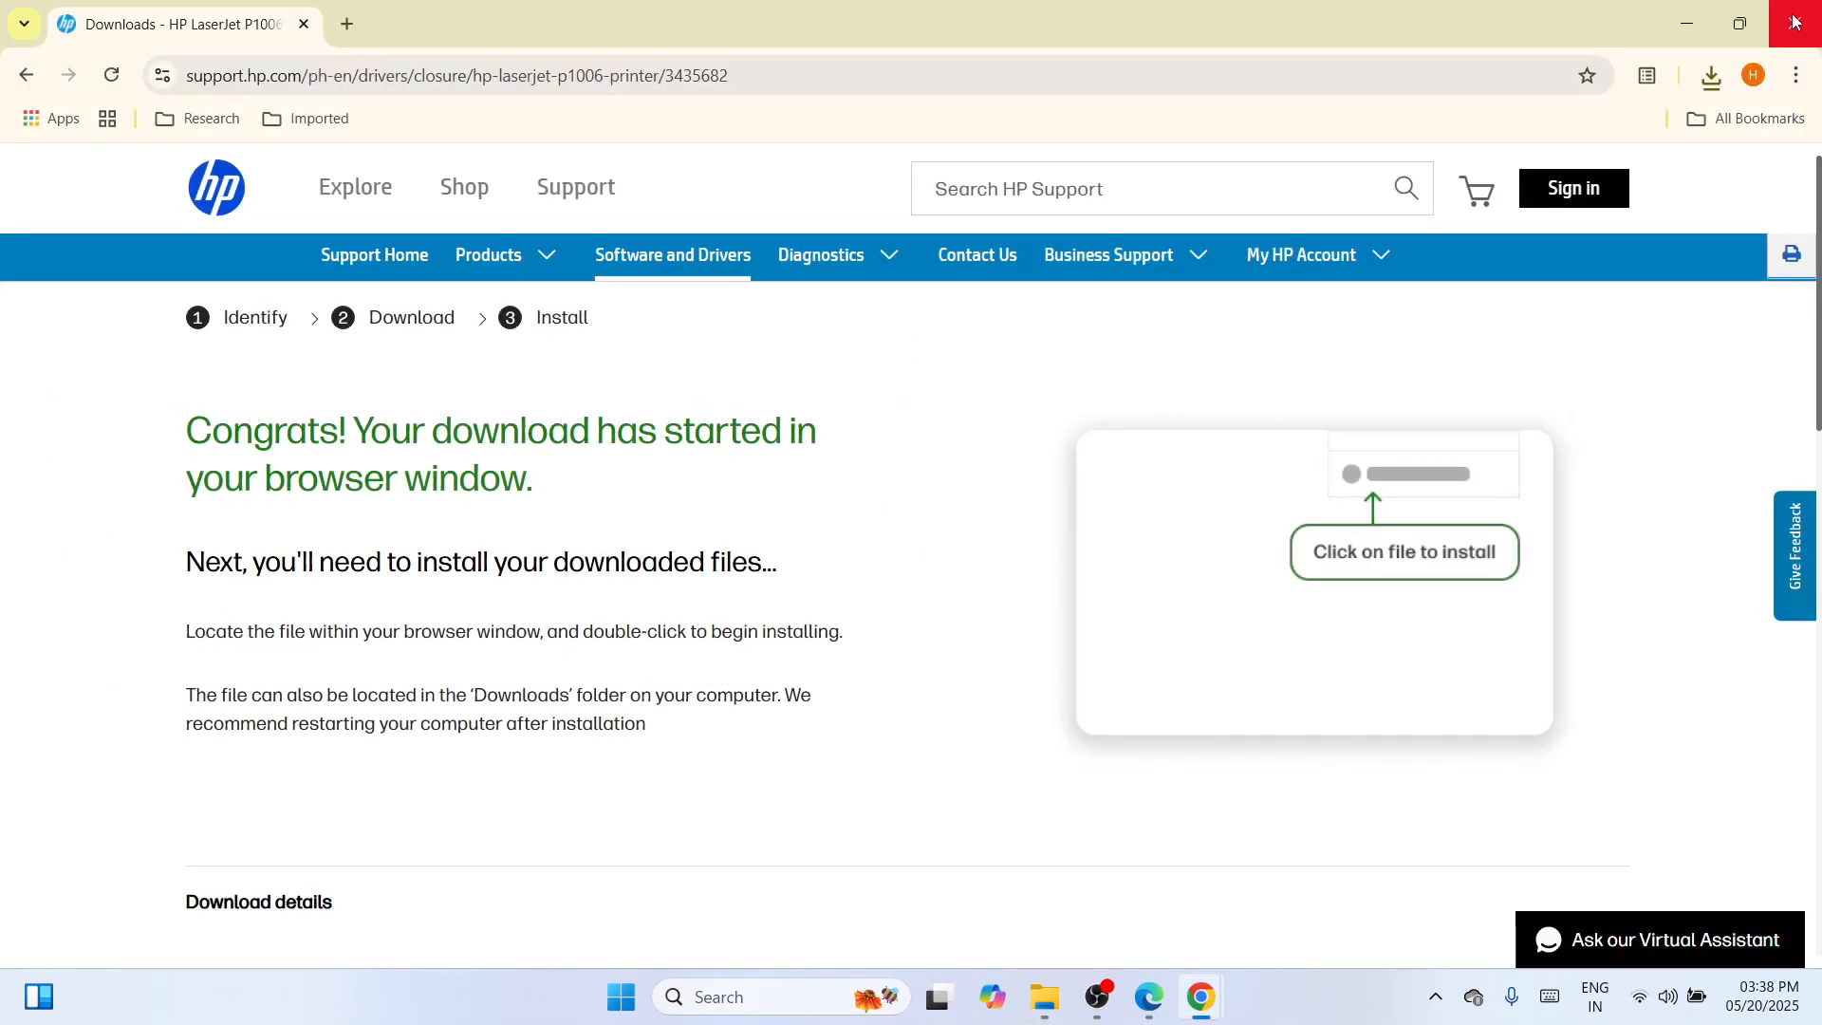
pyautogui.click(1791, 19)
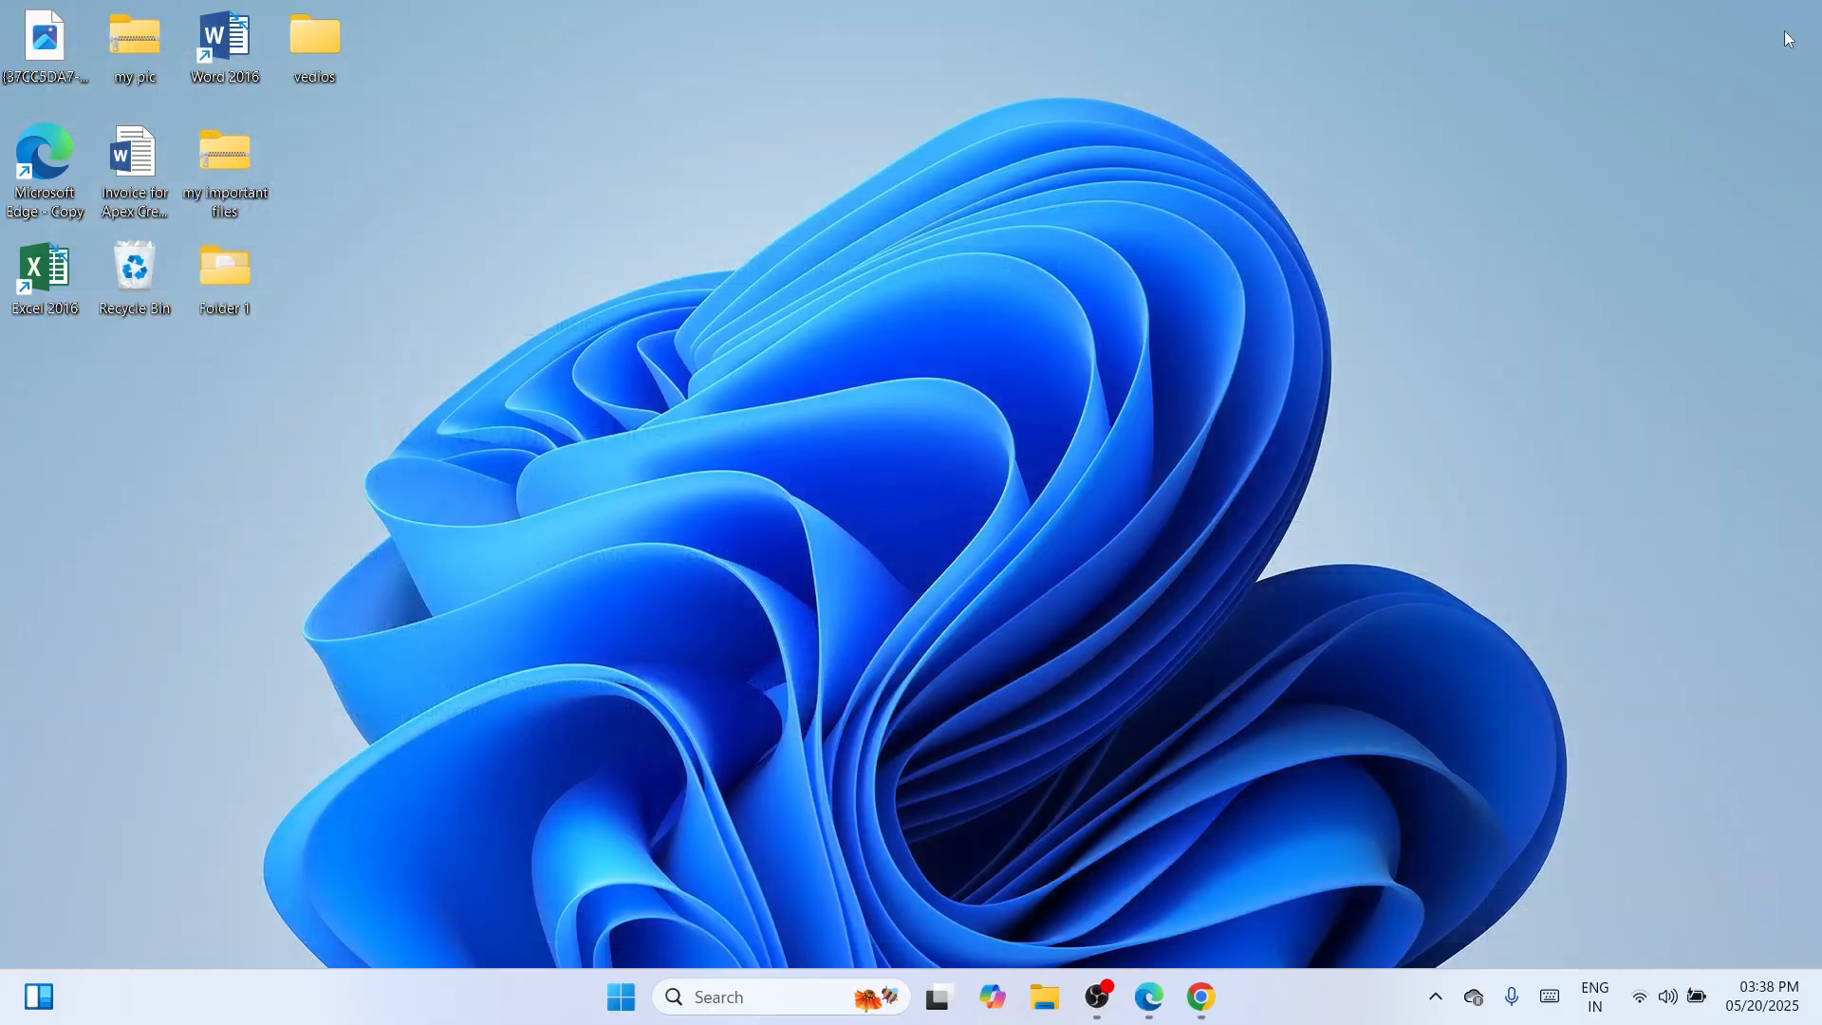
pyautogui.rightClick(972, 240)
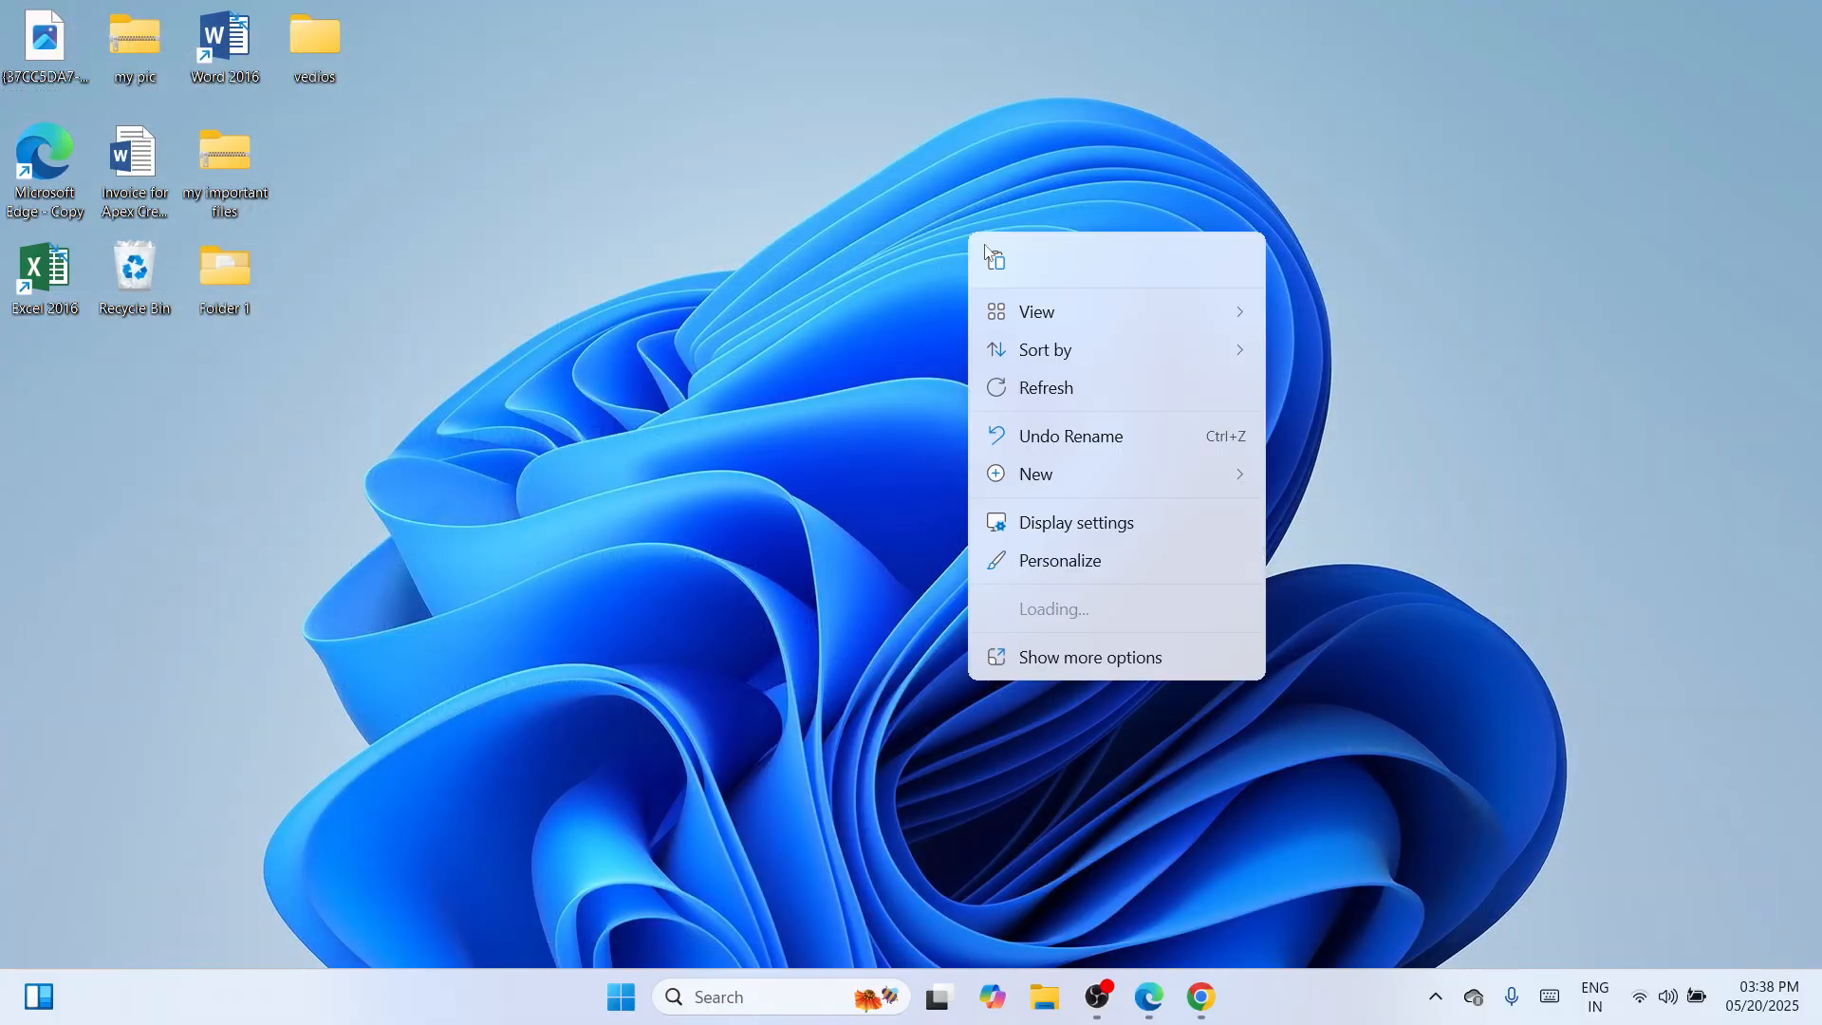
pyautogui.click(994, 259)
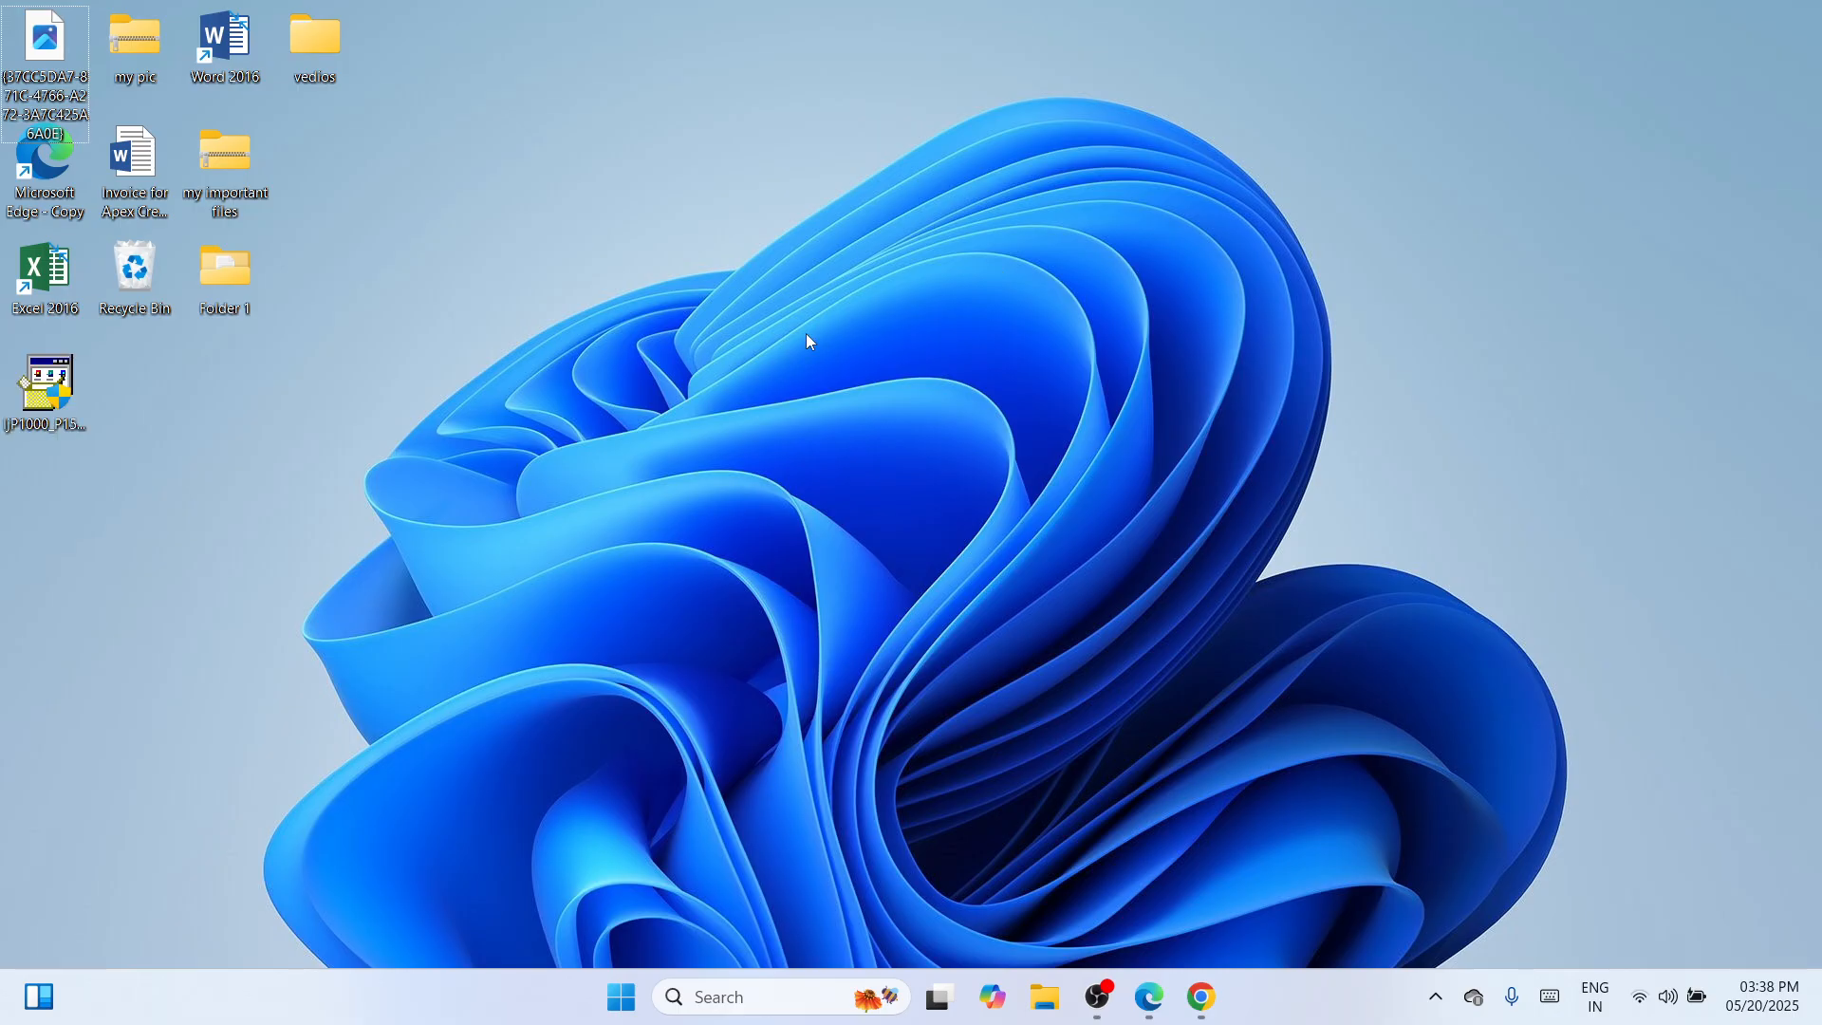
# Step: Place the driver installer in the open middle of the desktop and extract it with WinRAR to "ljP1000_P1500-HB-pnp-win64-en\"
pyautogui.moveTo(45, 387); pyautogui.dragTo(764, 281)
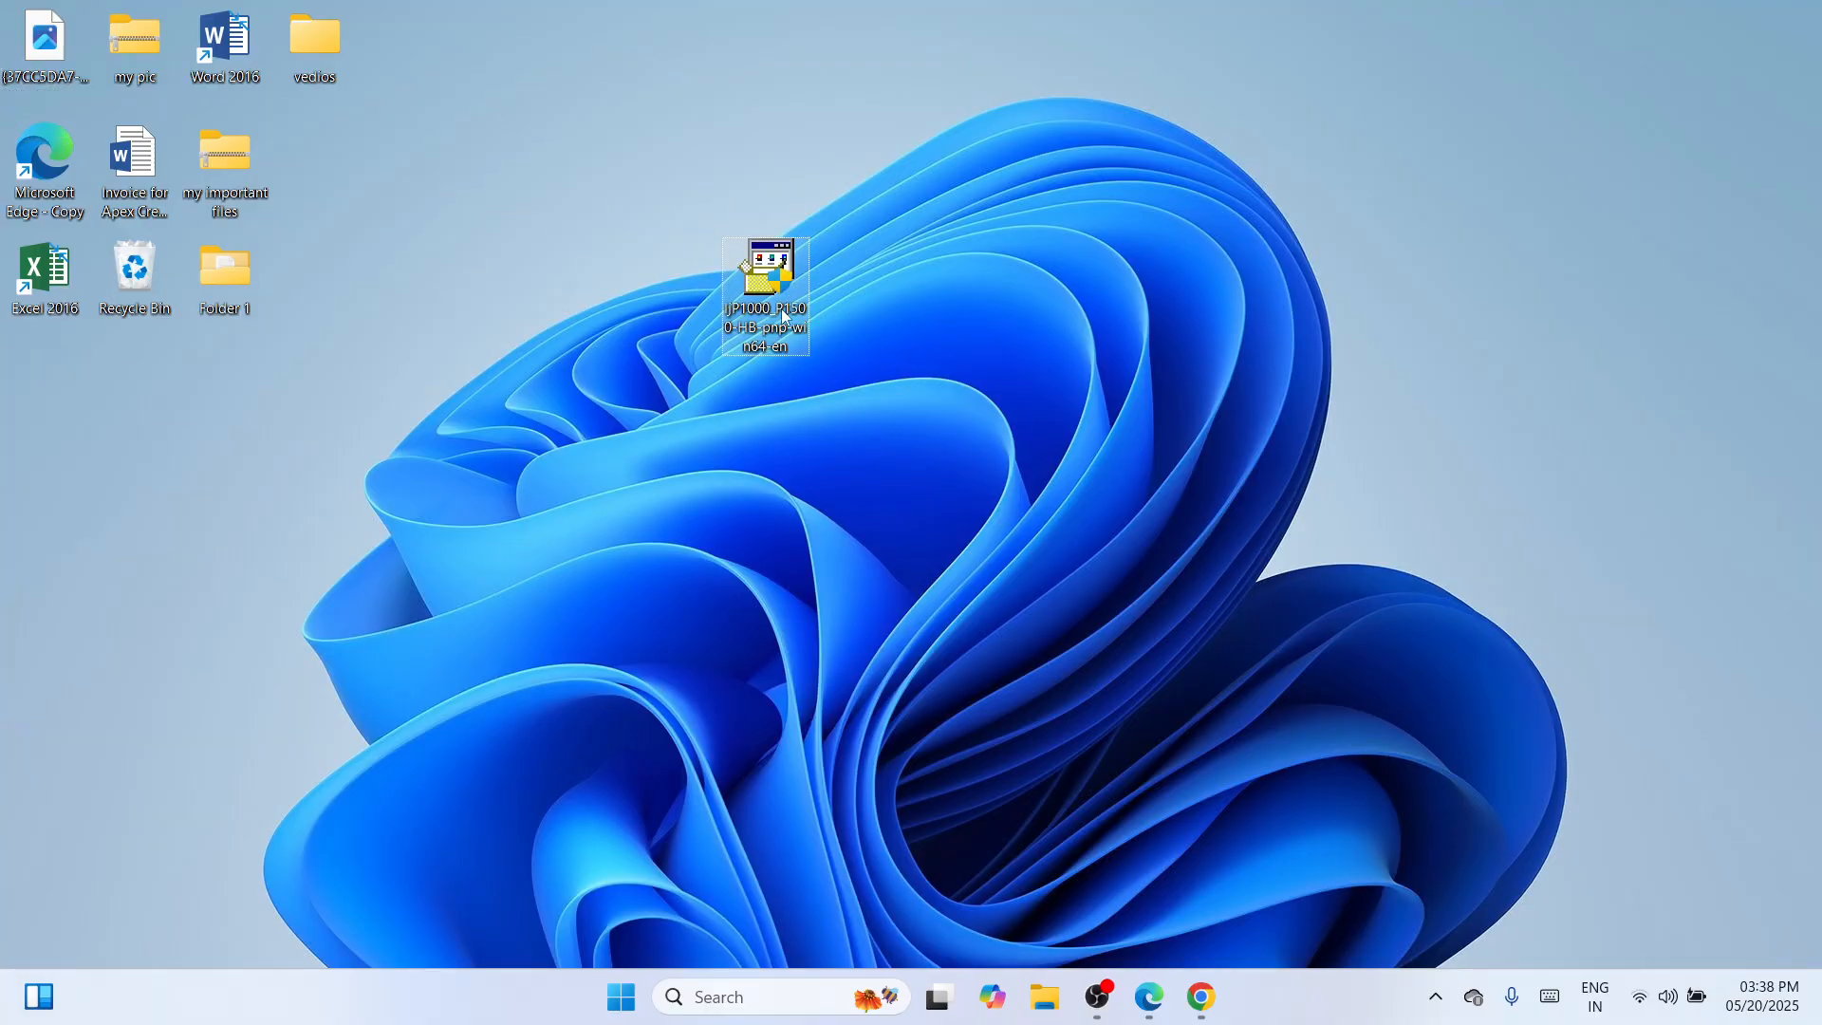
pyautogui.moveTo(770, 279)
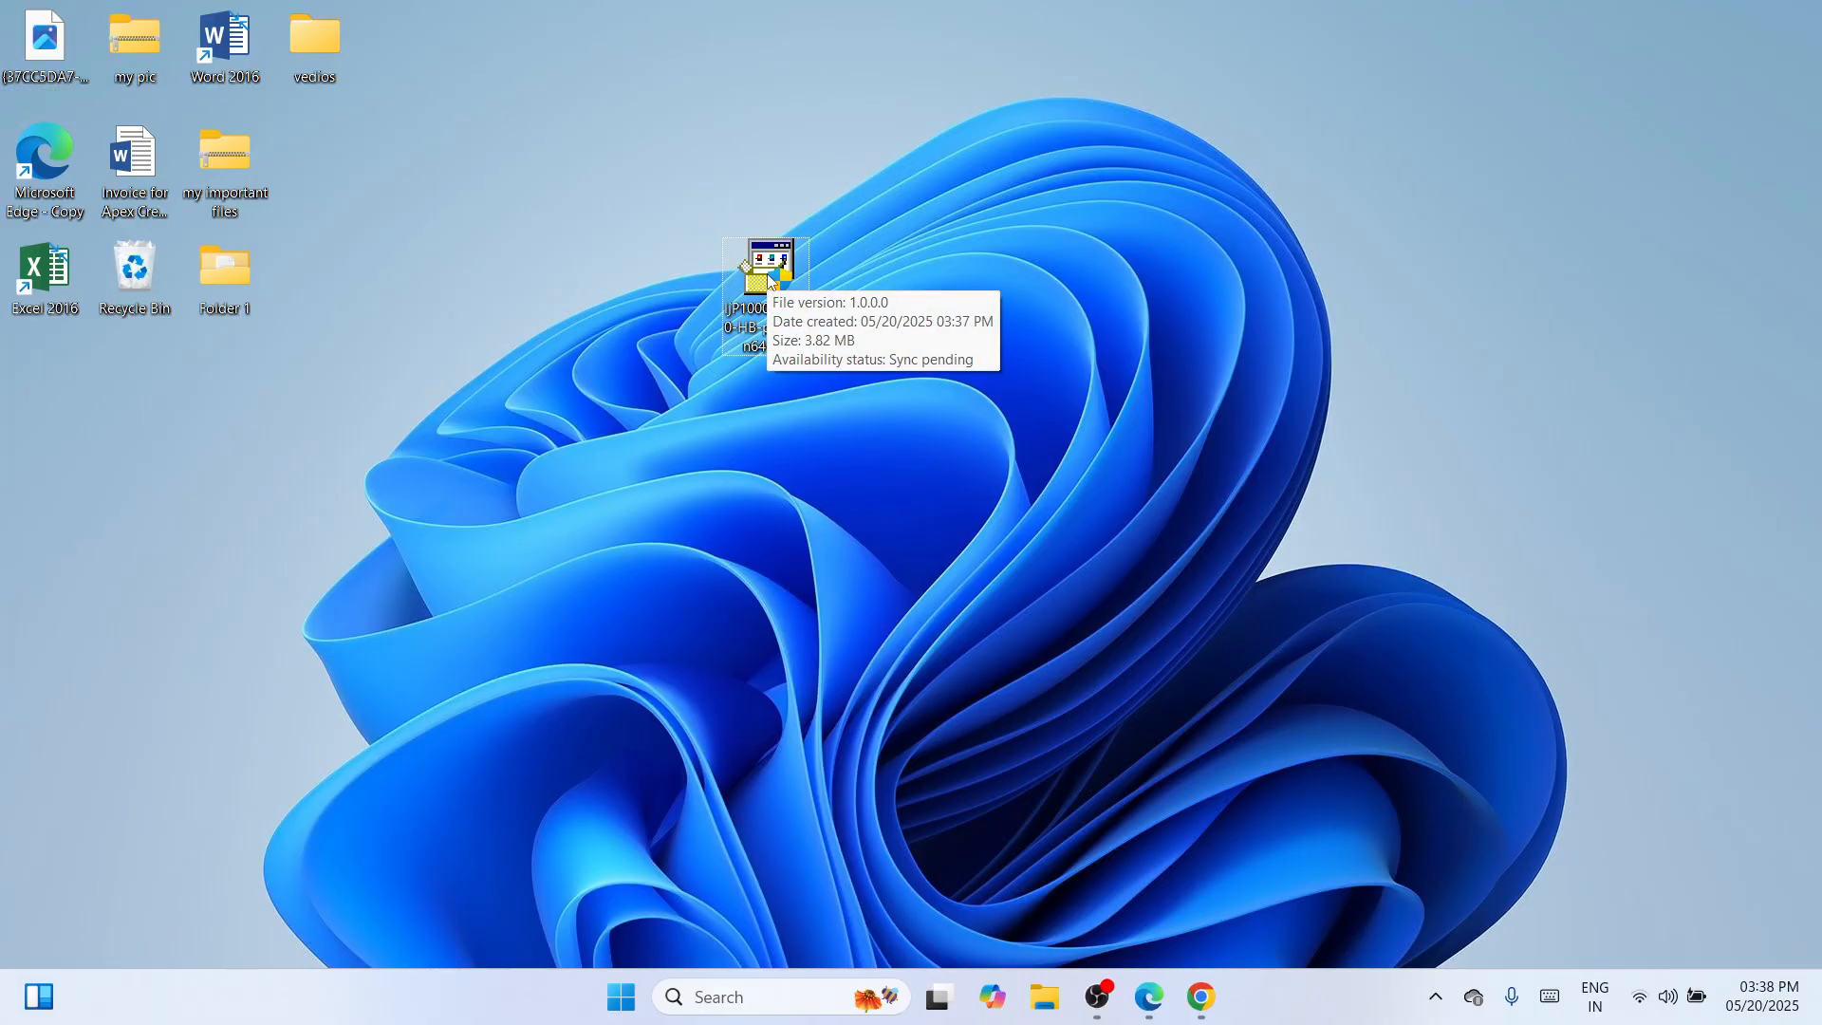
pyautogui.rightClick(771, 279)
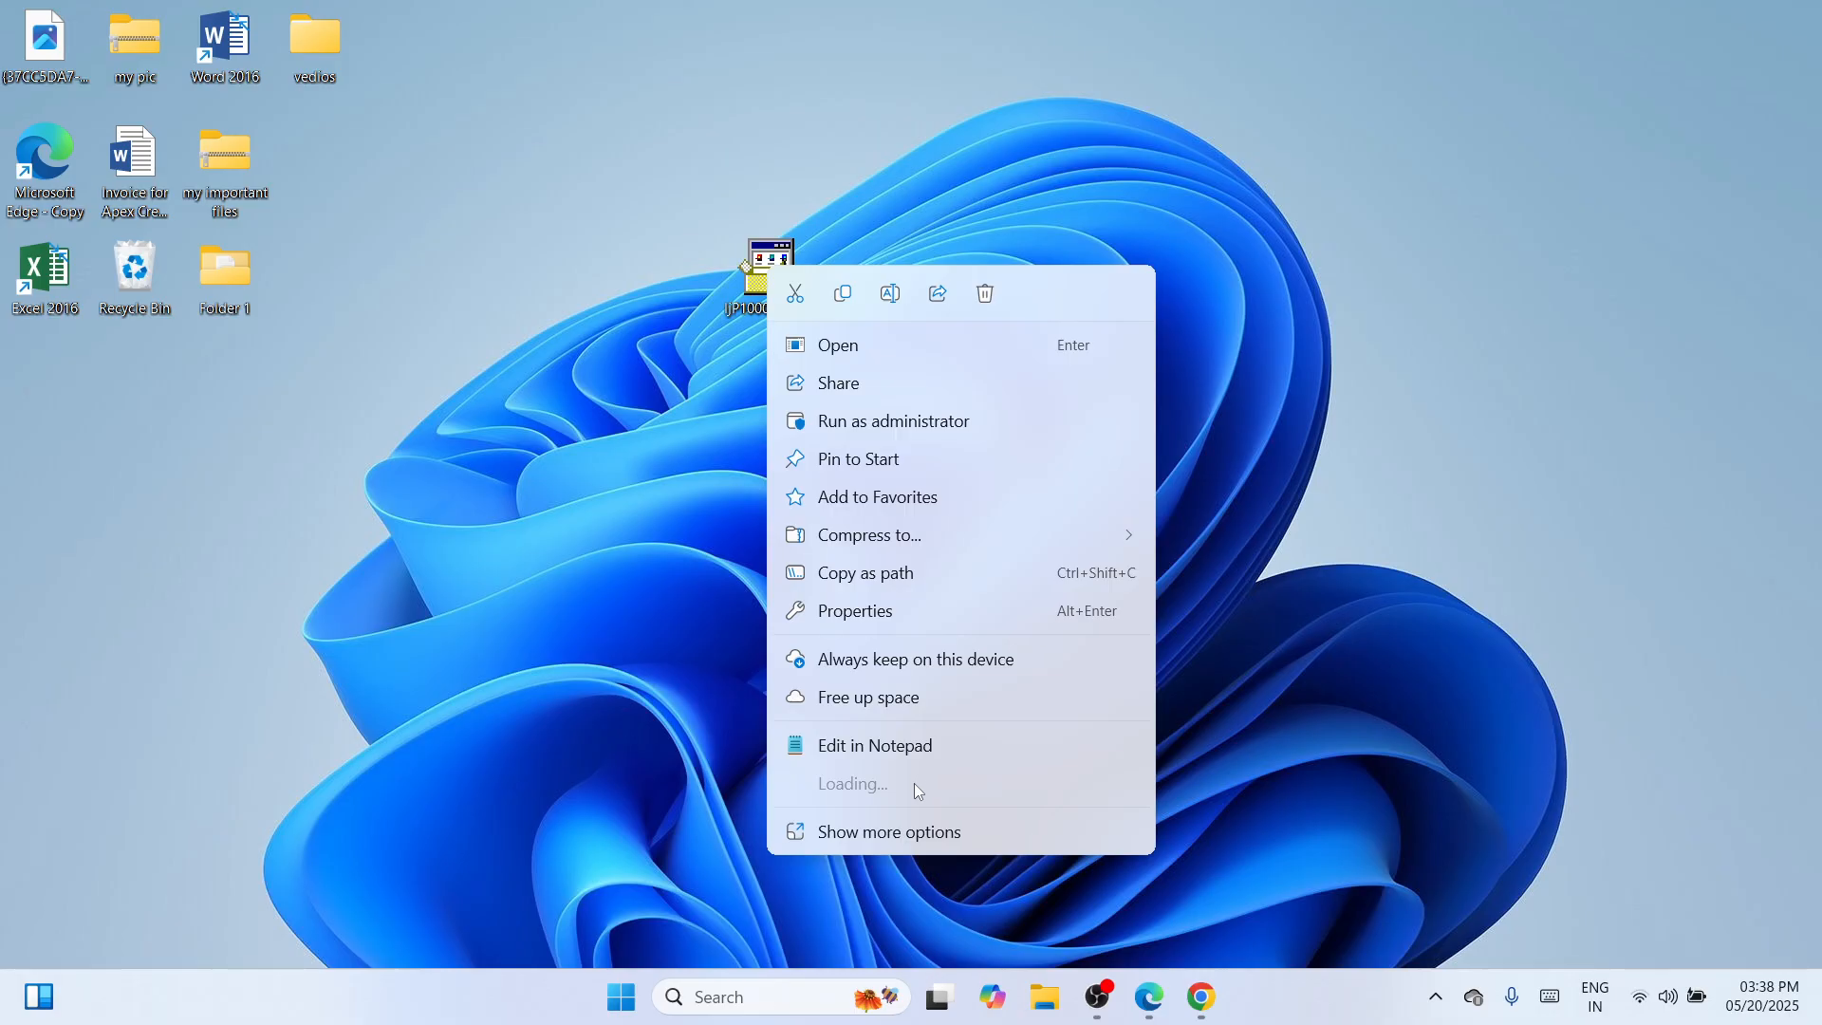
pyautogui.moveTo(914, 783)
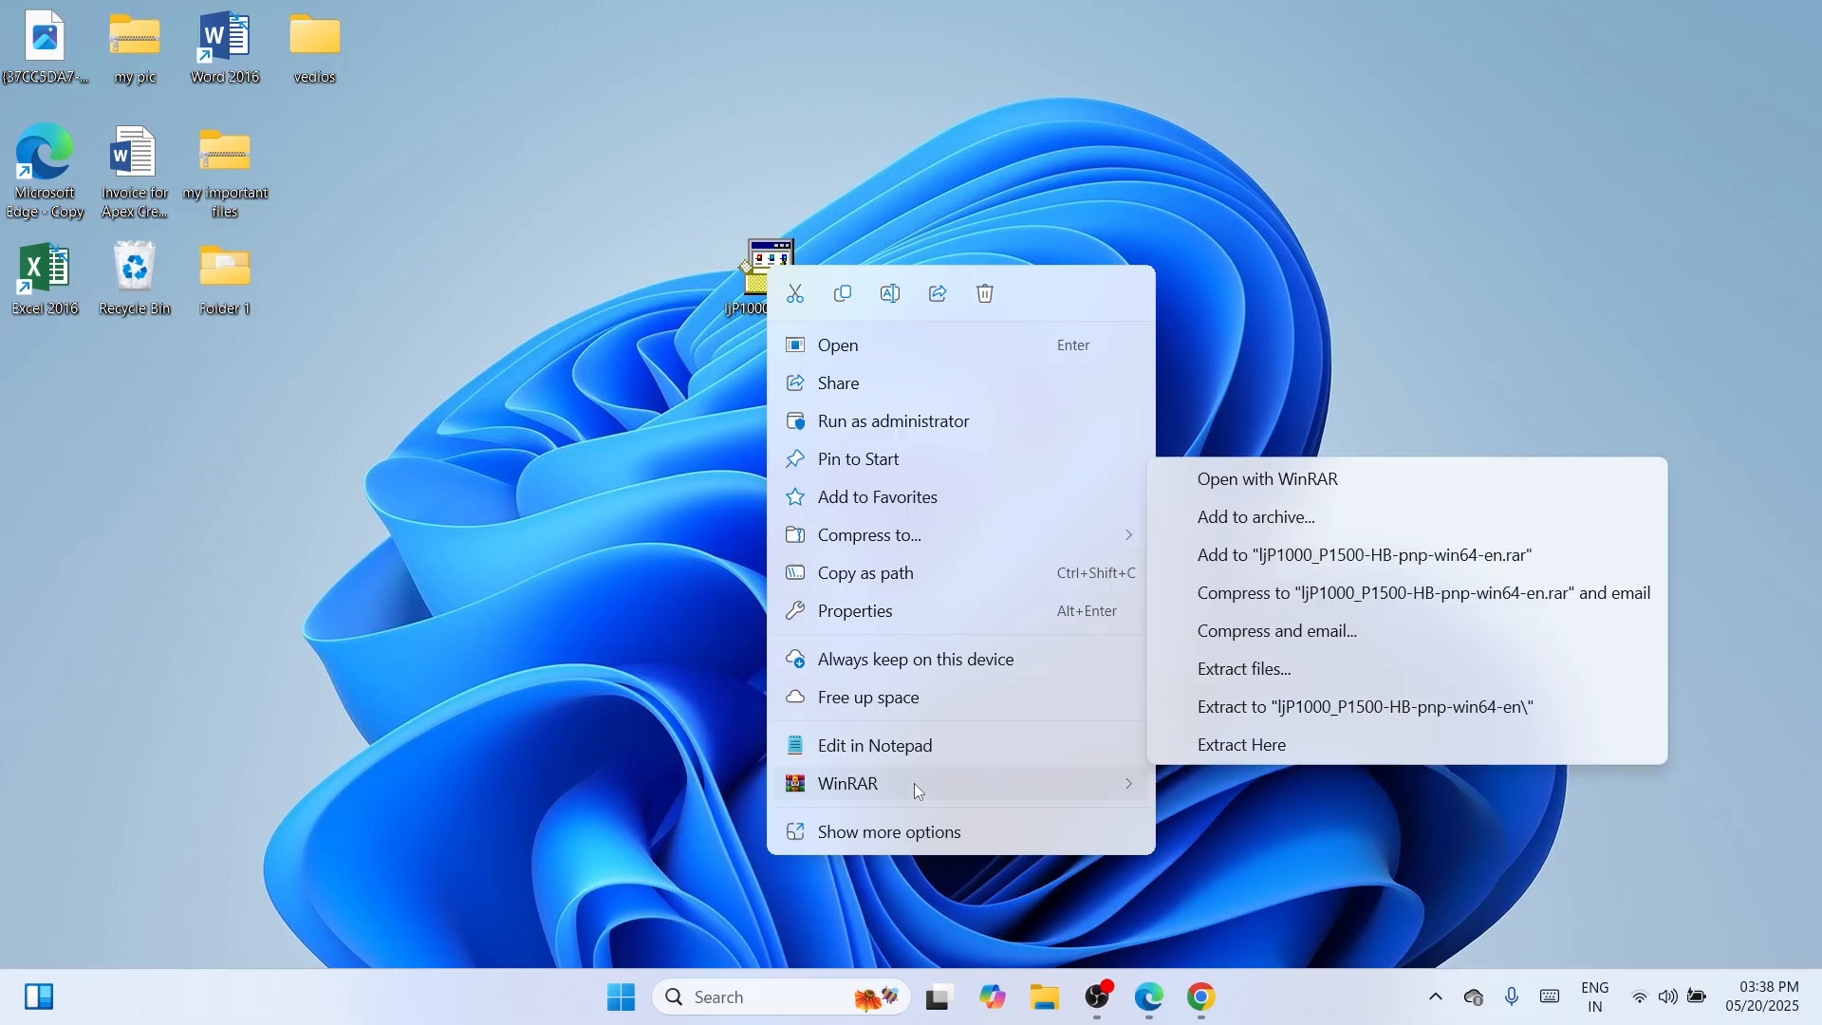
pyautogui.click(1296, 705)
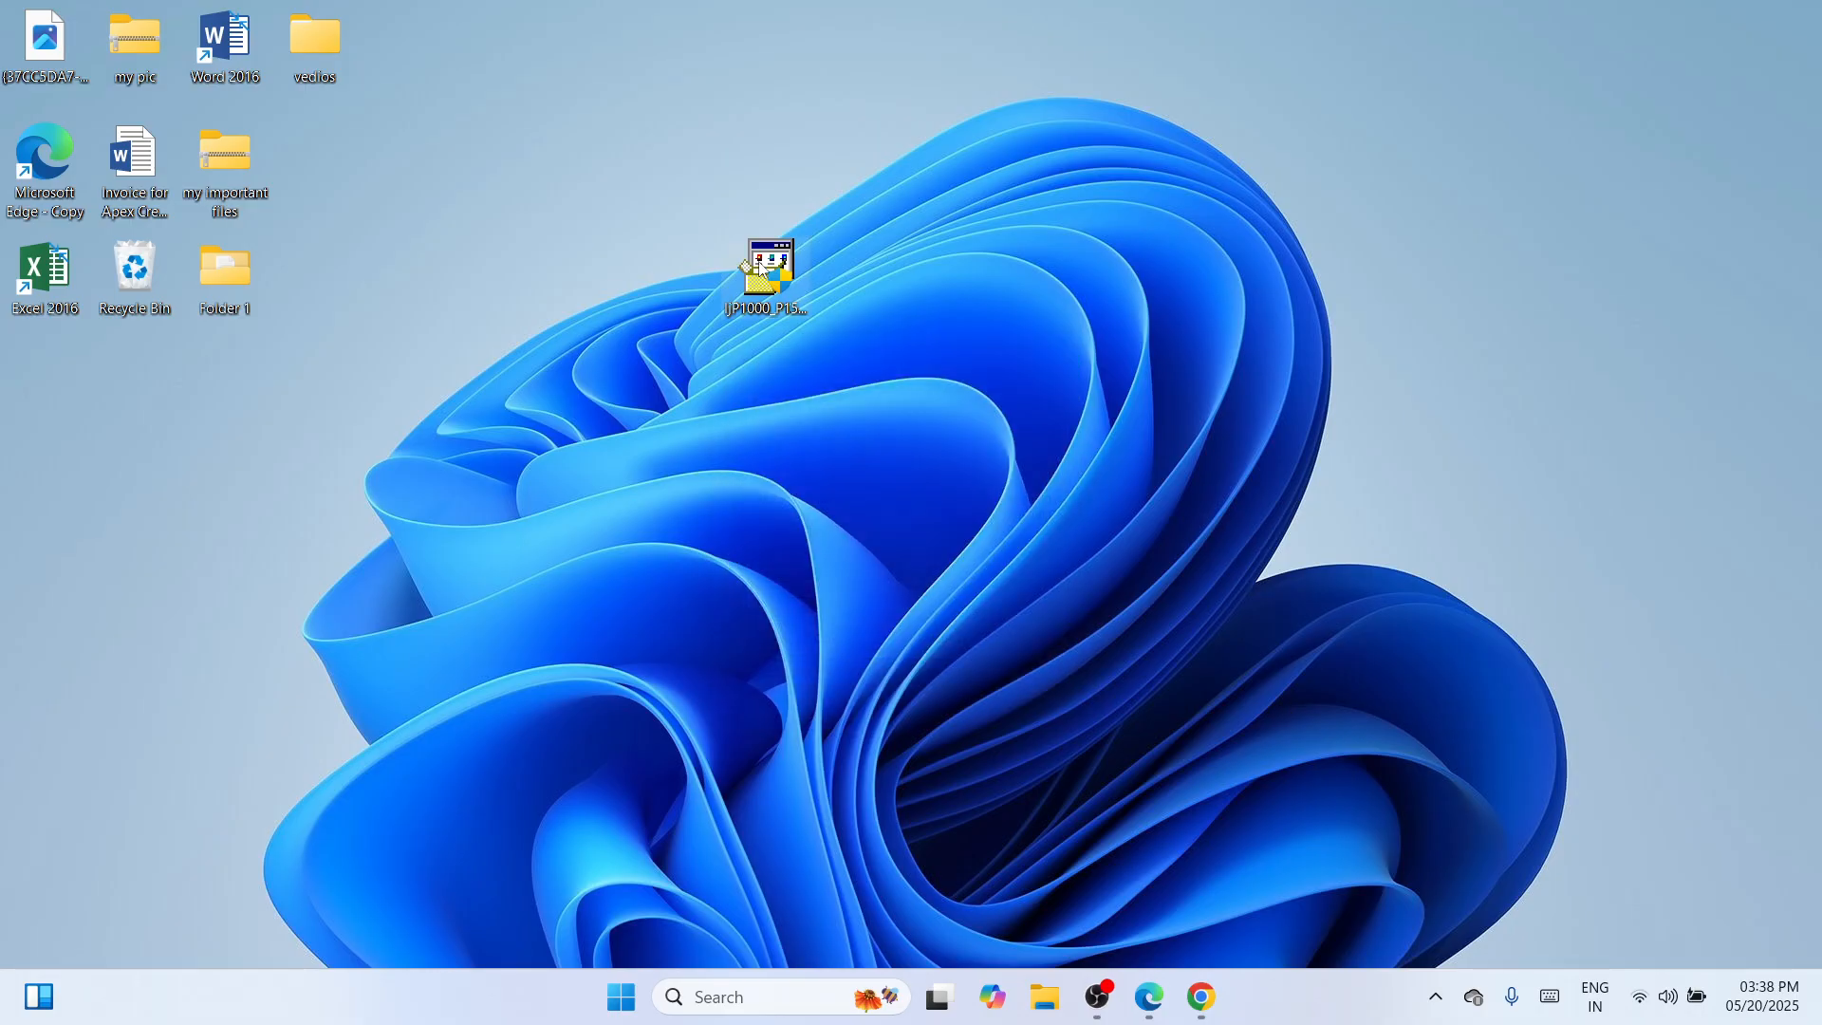
# Step: Reposition the driver installer icon below Folder 1 on the desktop and open the Desktop folder in File Explorer
pyautogui.moveTo(732, 302); pyautogui.dragTo(266, 384)
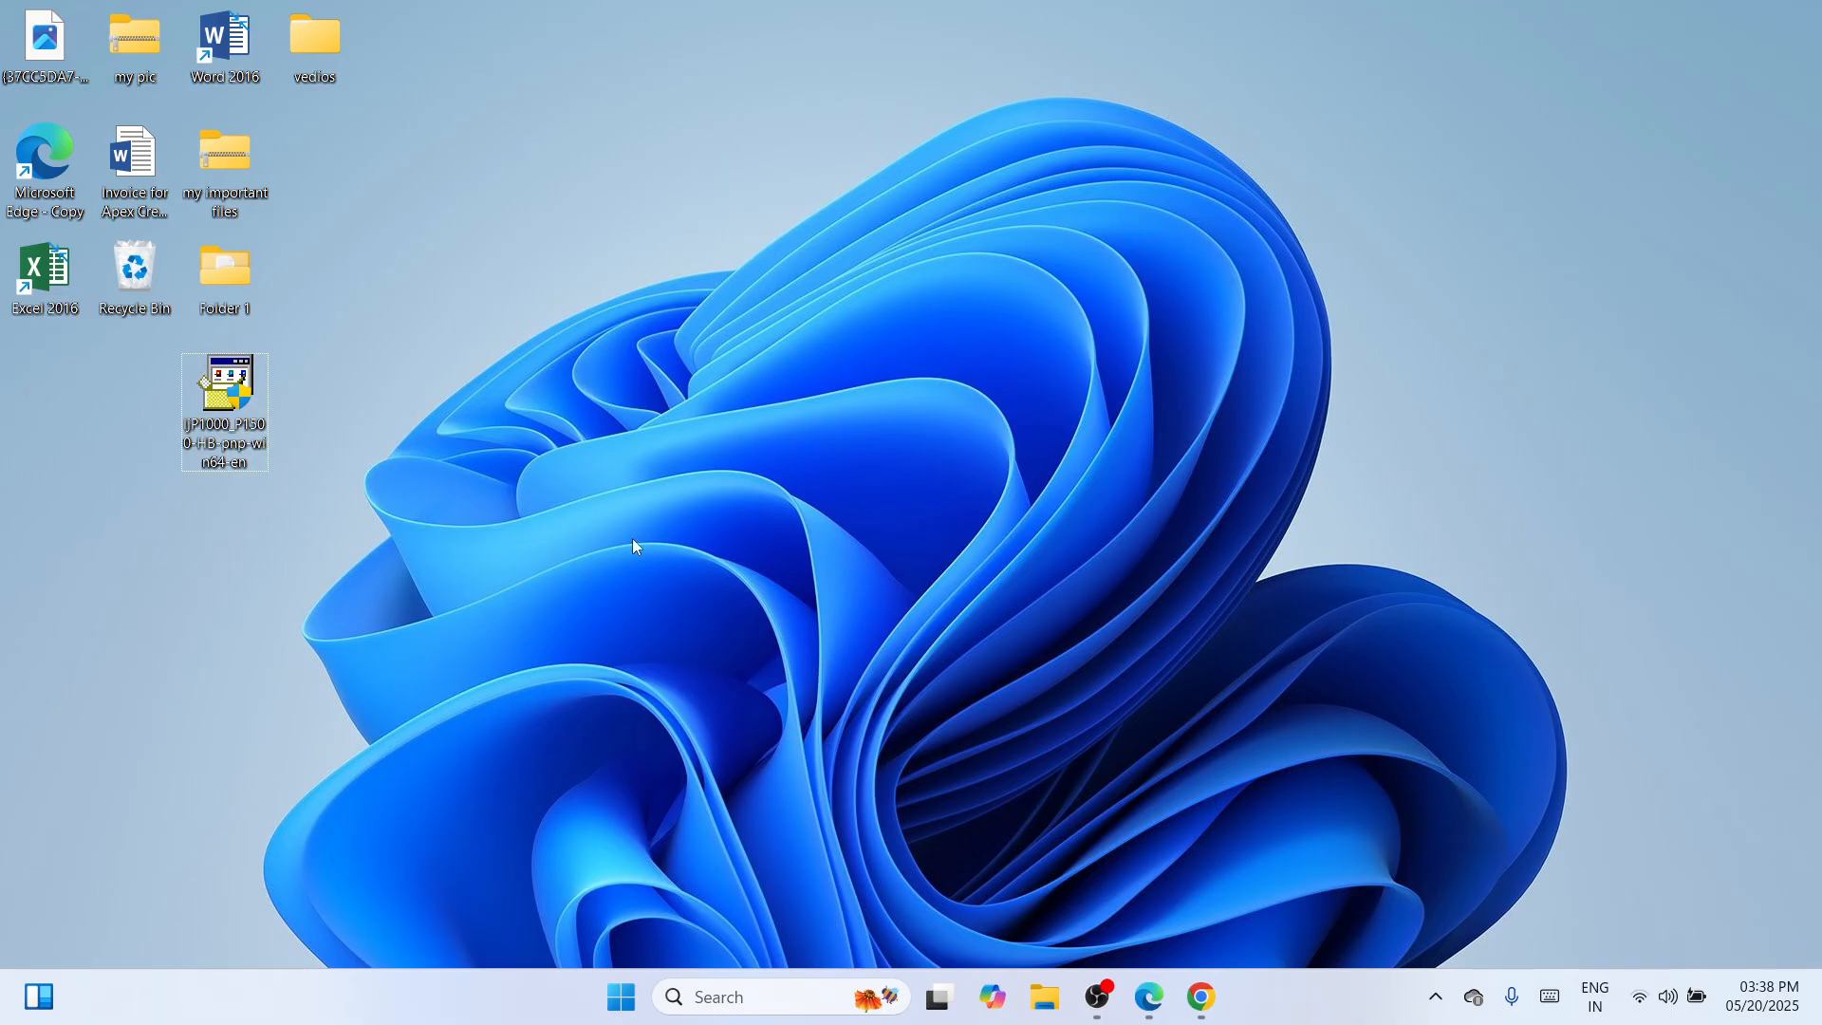
pyautogui.click(1054, 999)
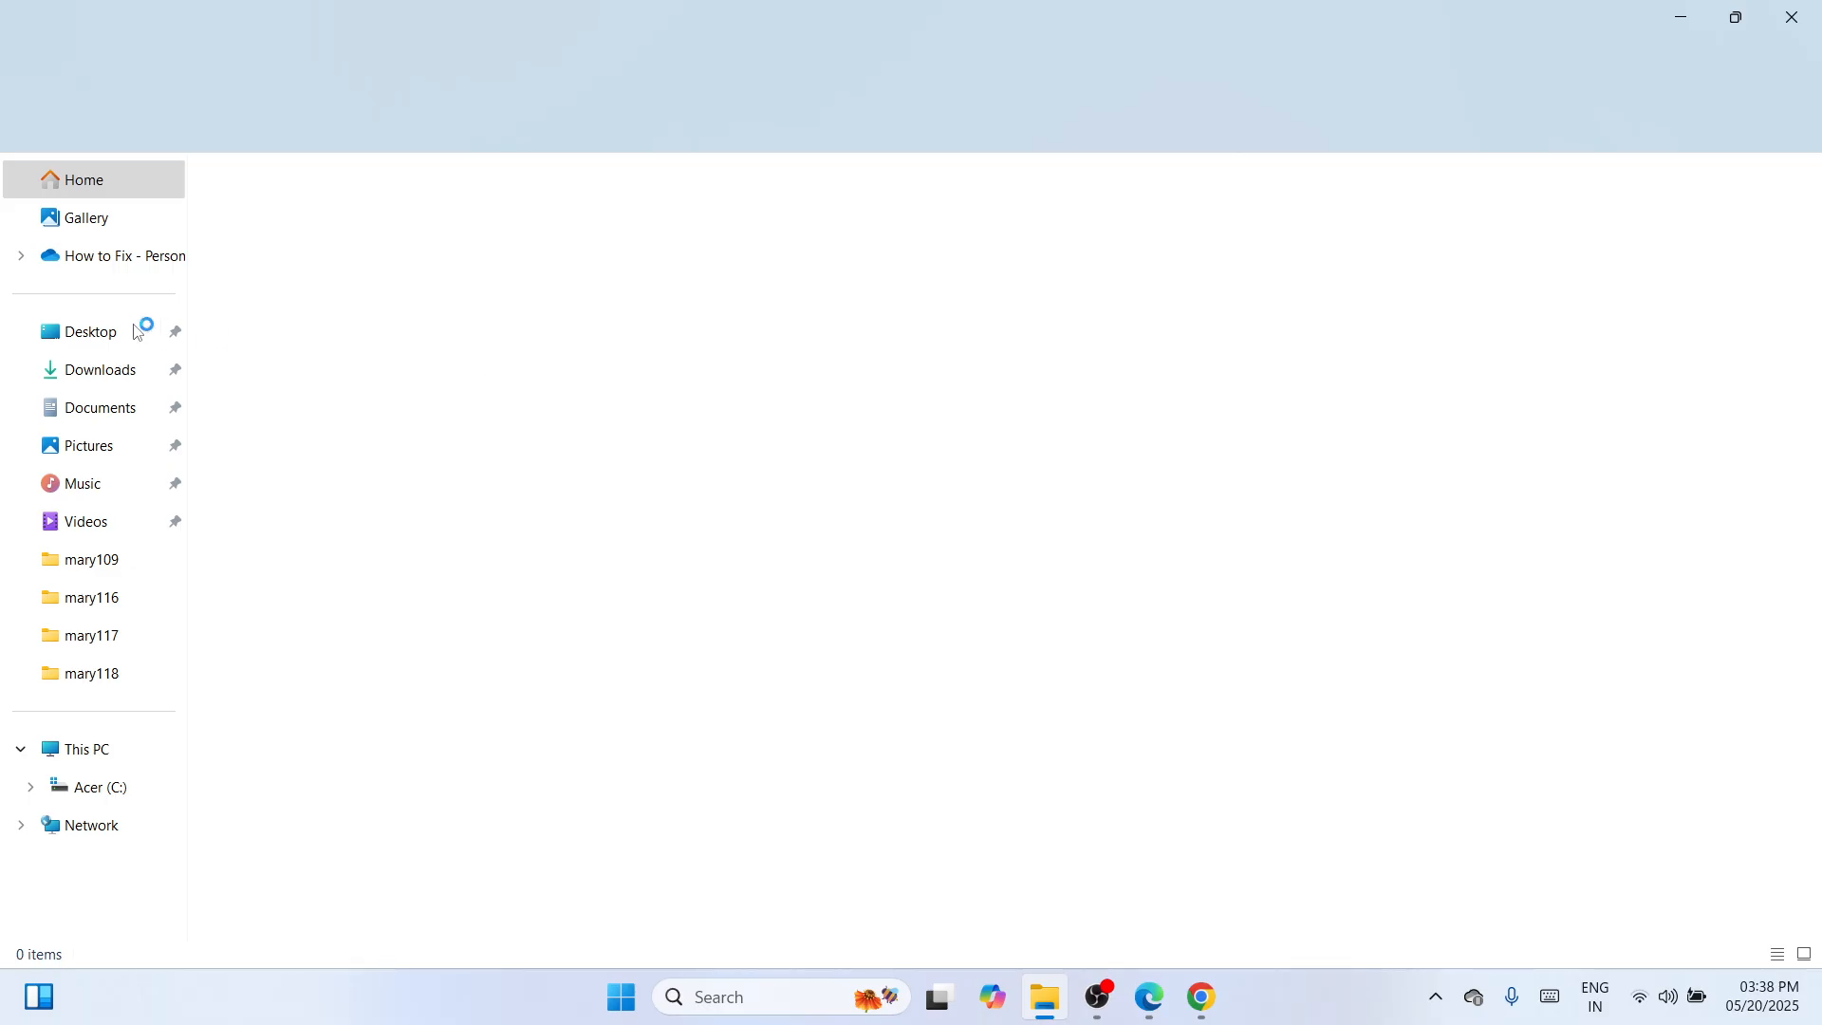
pyautogui.click(138, 332)
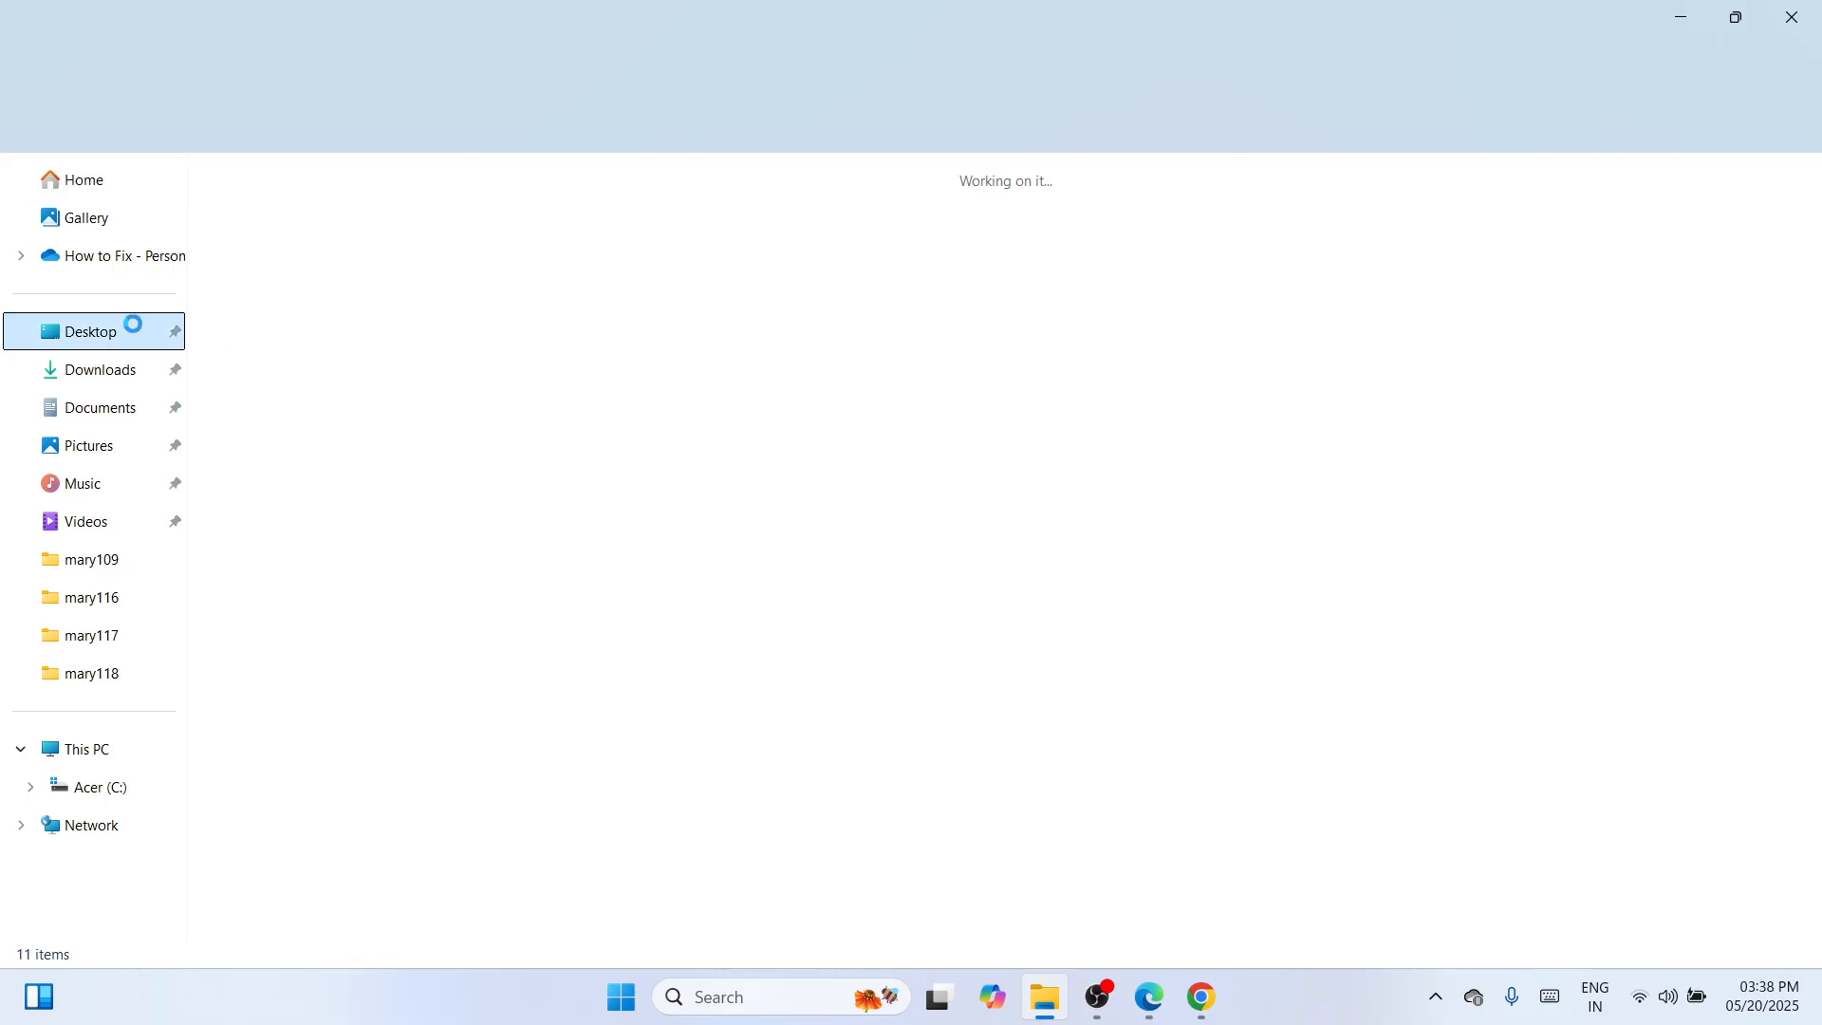
# Step: Close the Desktop folder window with the extracted driver folder and open the Printers & scanners page in Windows Settings
pyautogui.click(402, 230)
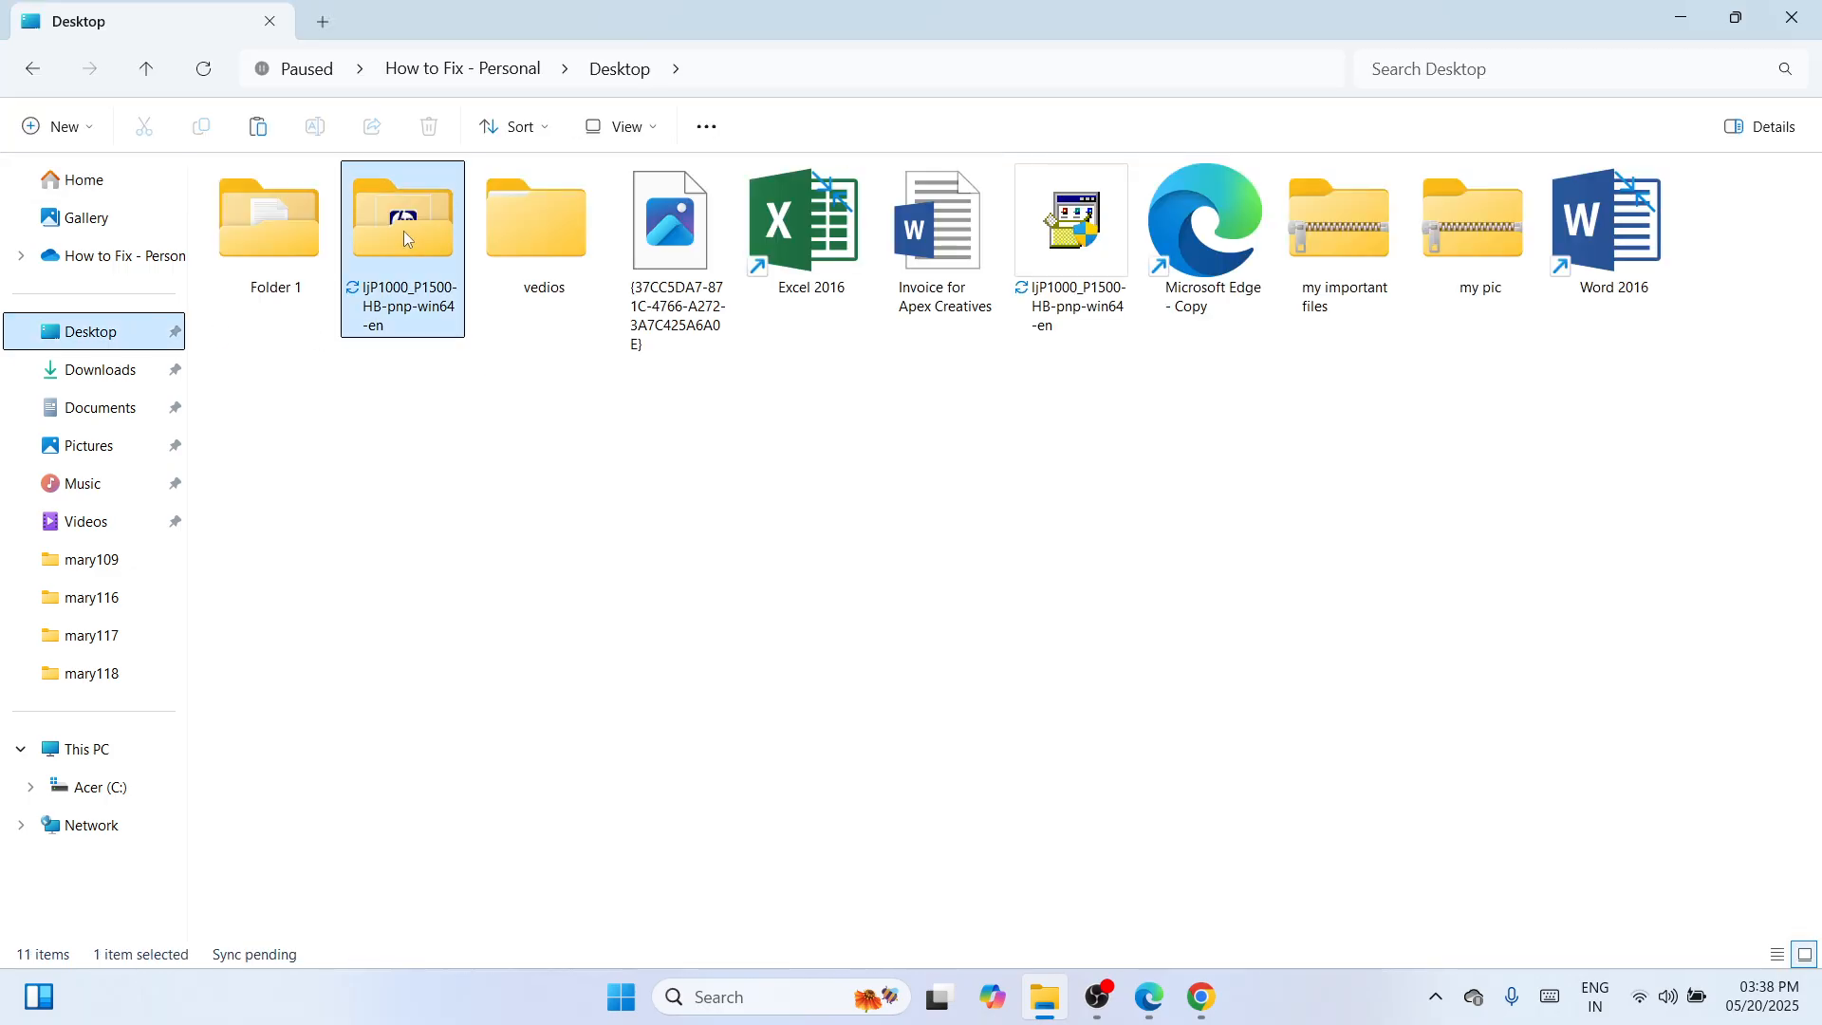
pyautogui.click(1791, 18)
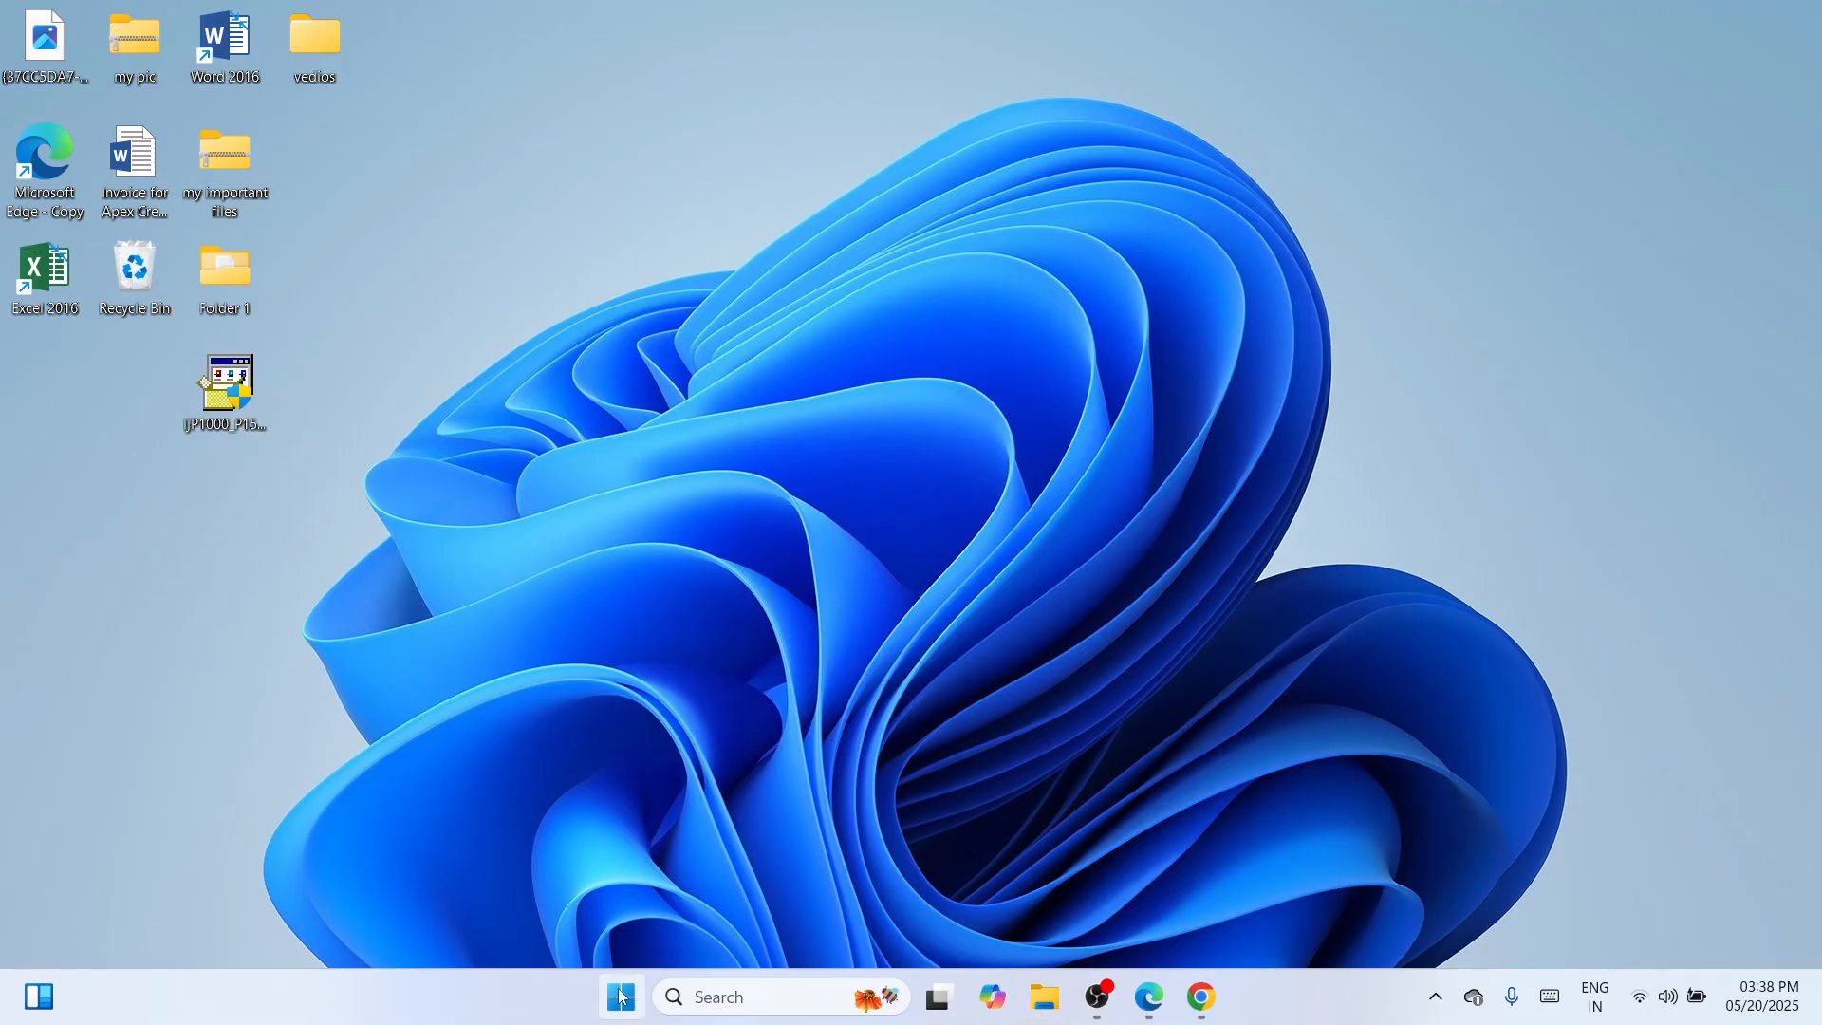
pyautogui.rightClick(622, 997)
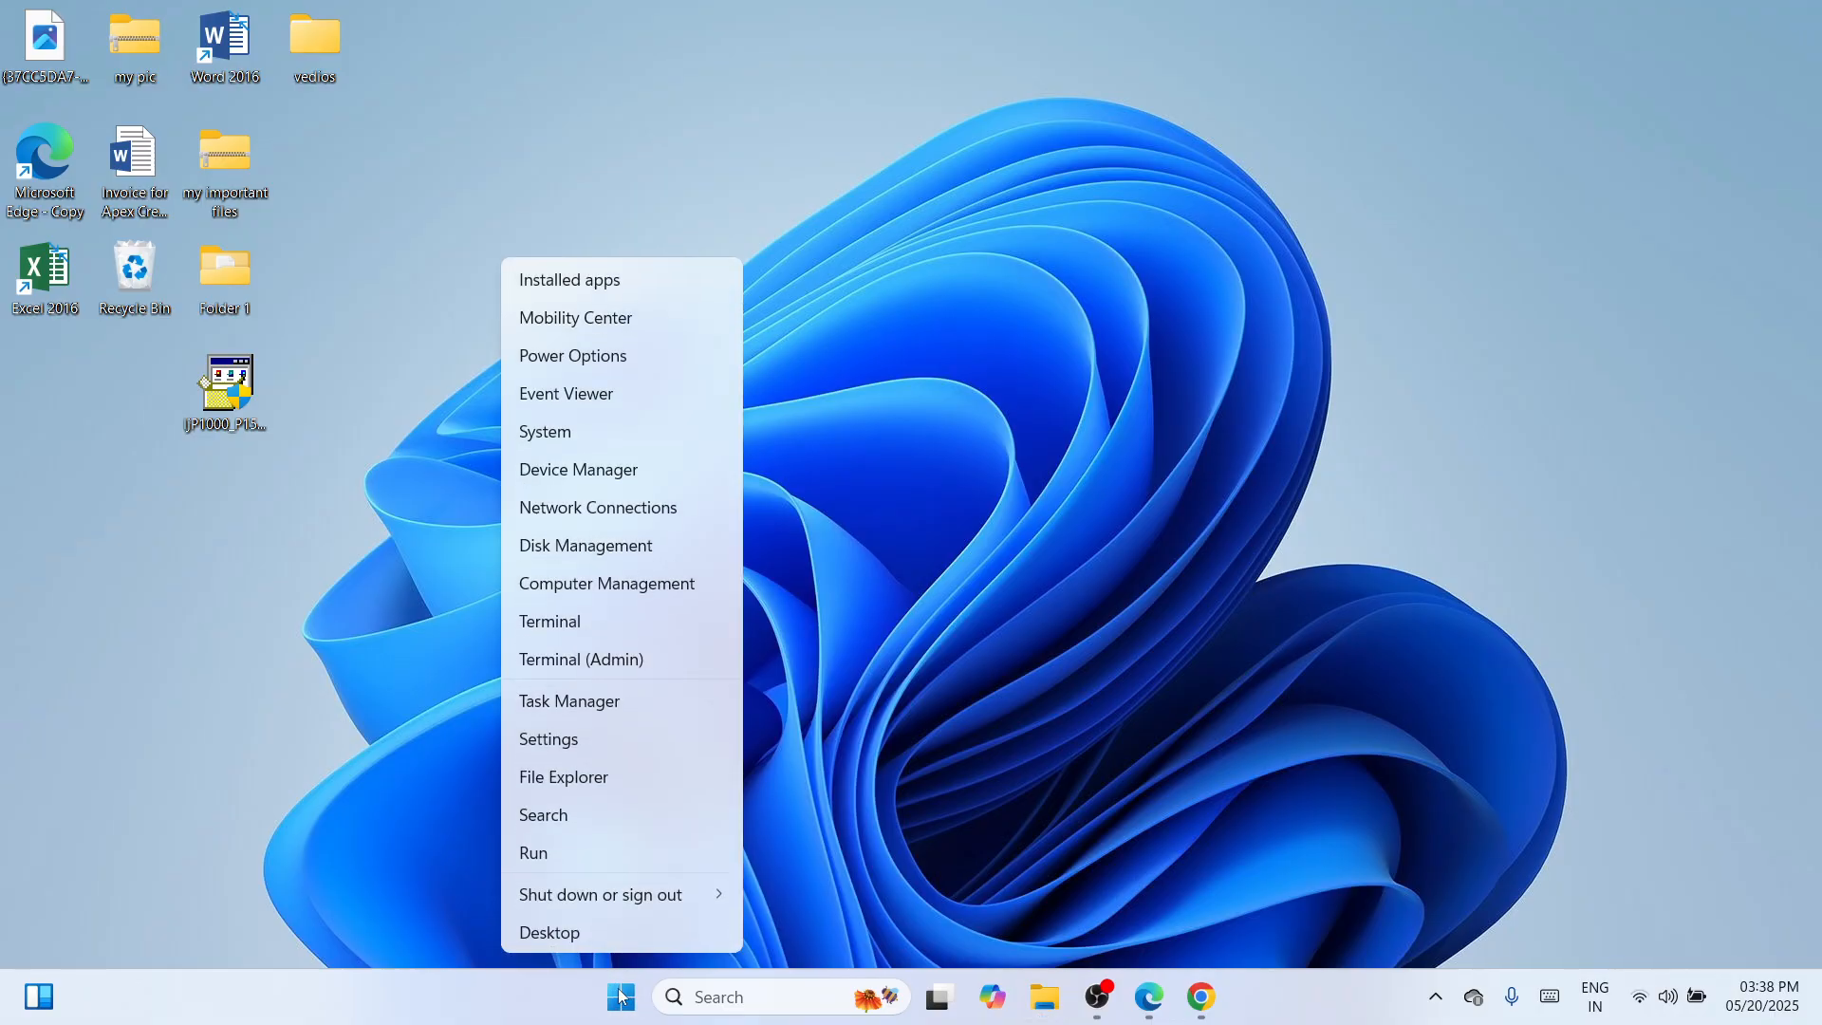
pyautogui.click(585, 749)
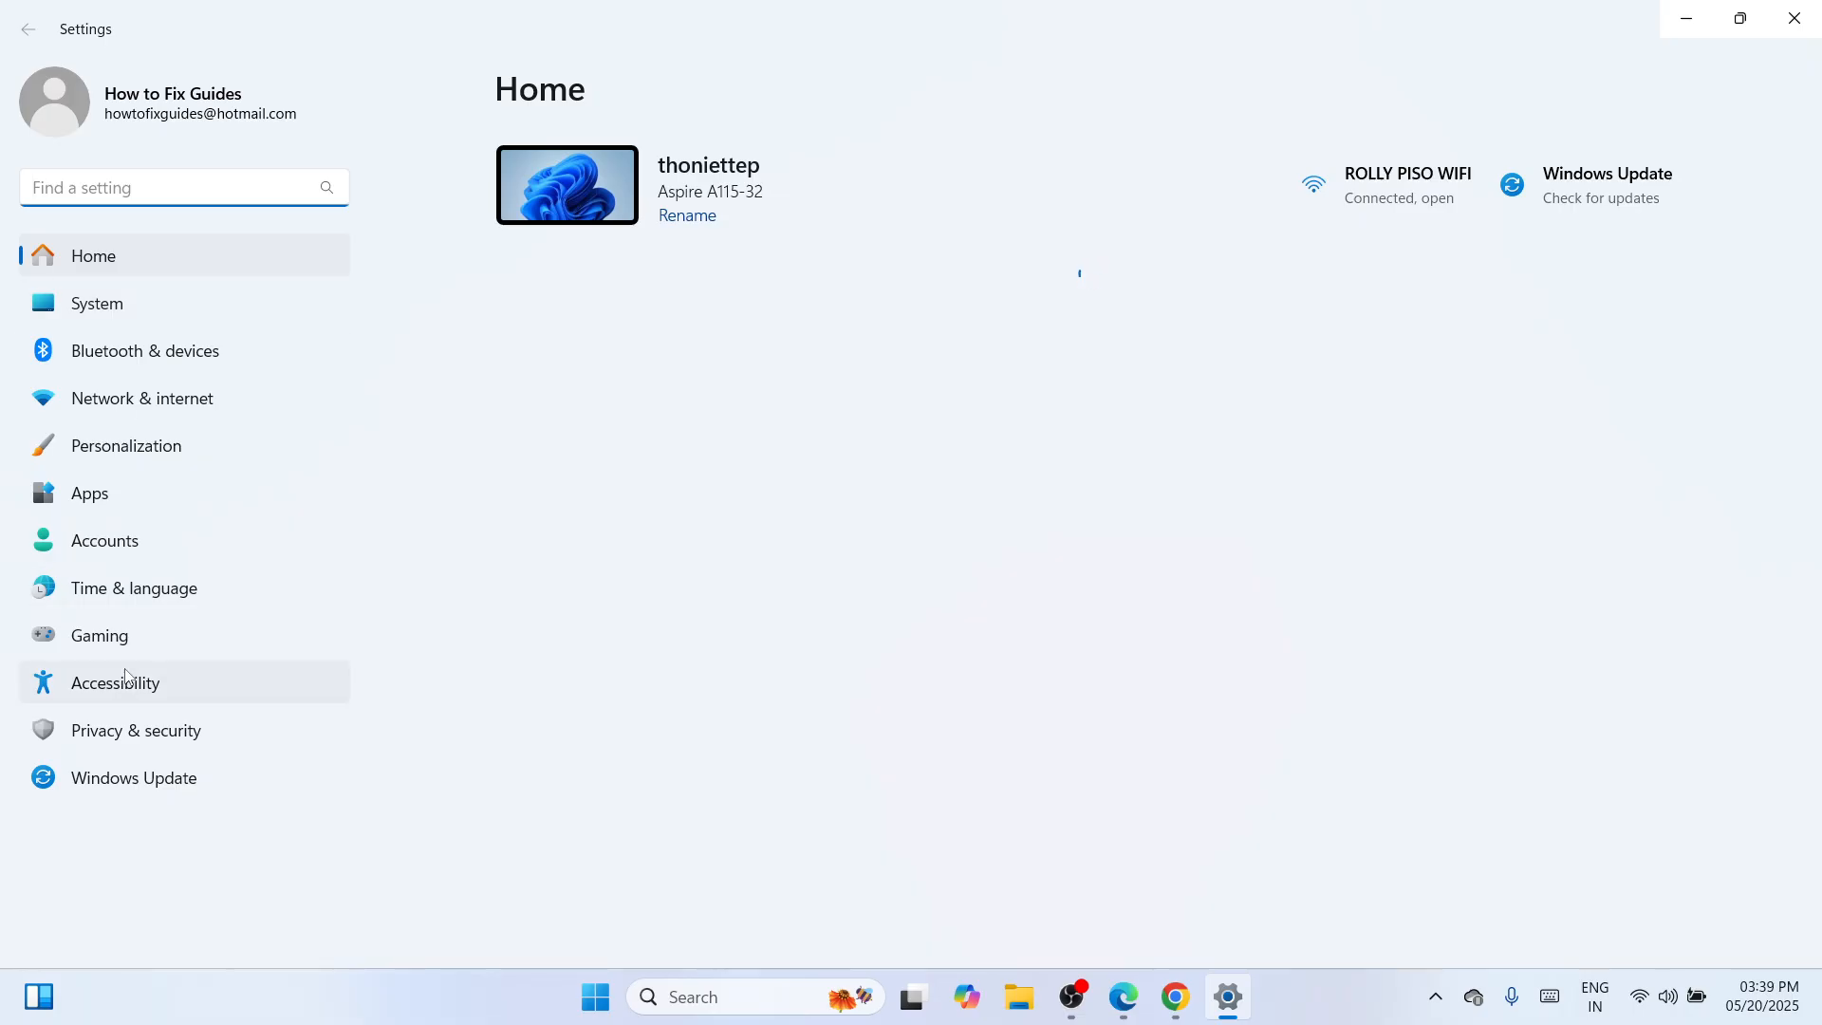
pyautogui.click(136, 355)
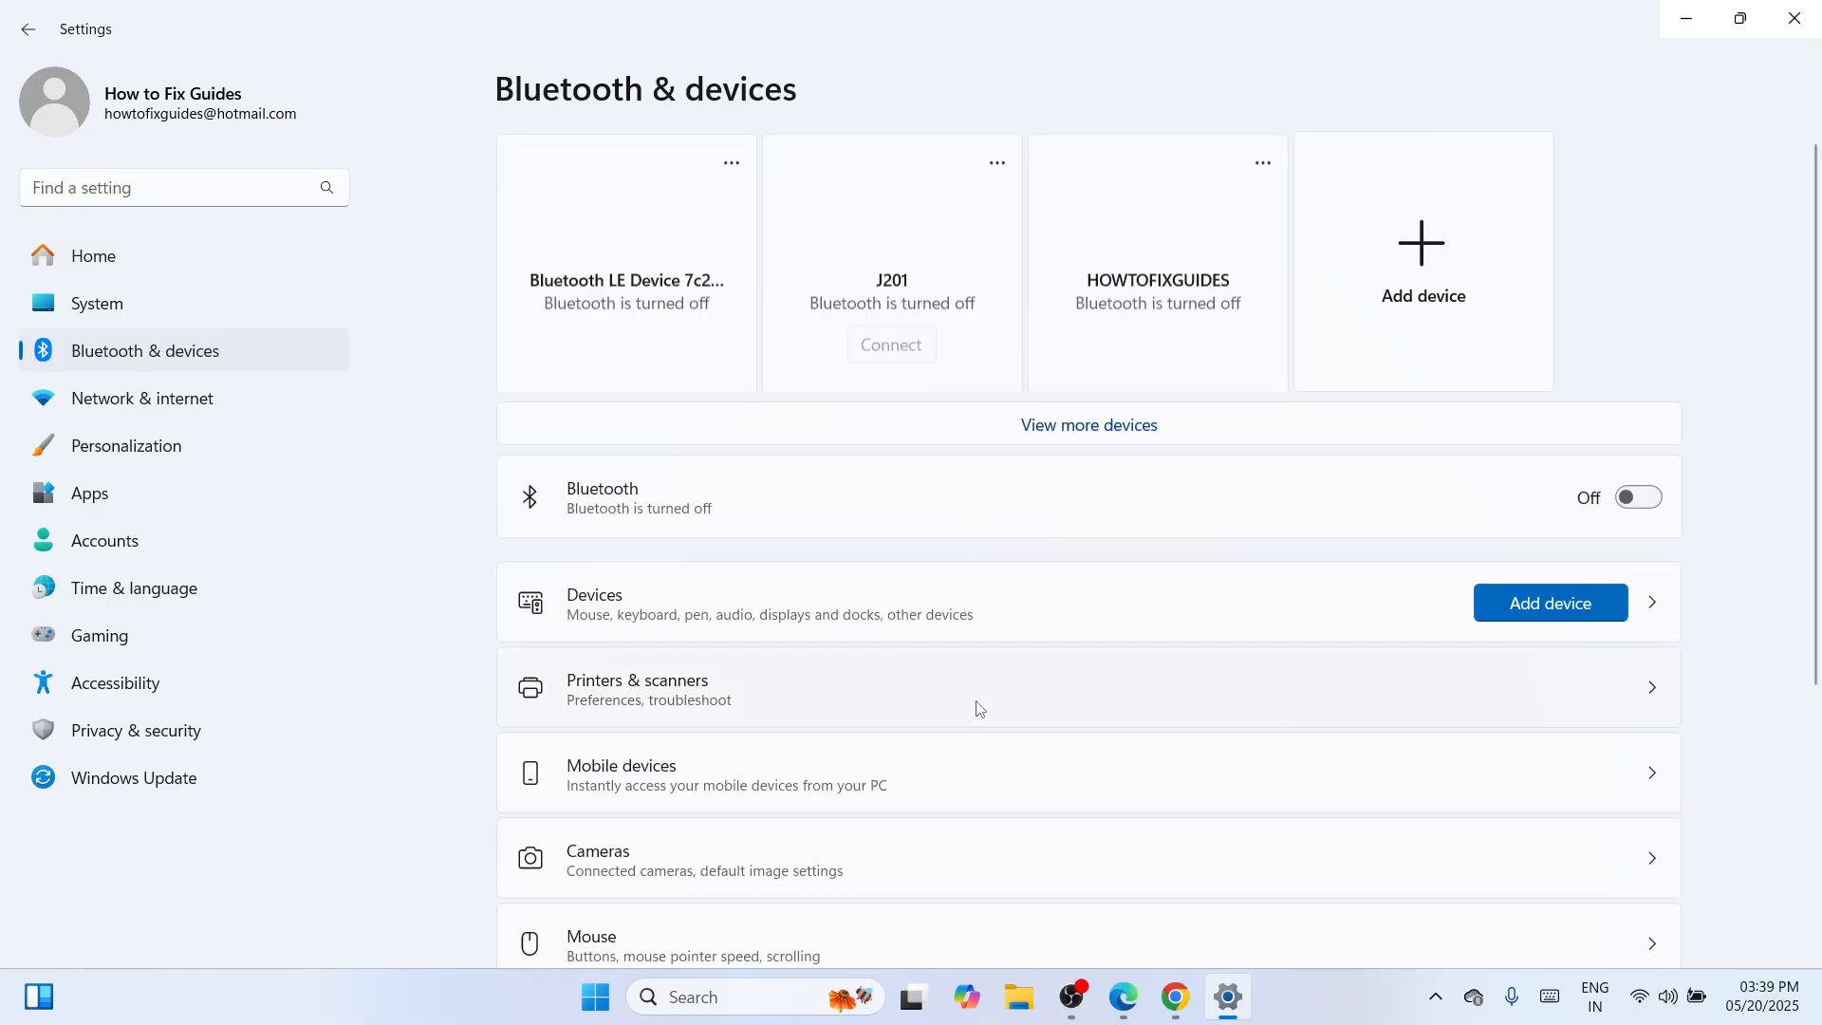
pyautogui.click(882, 709)
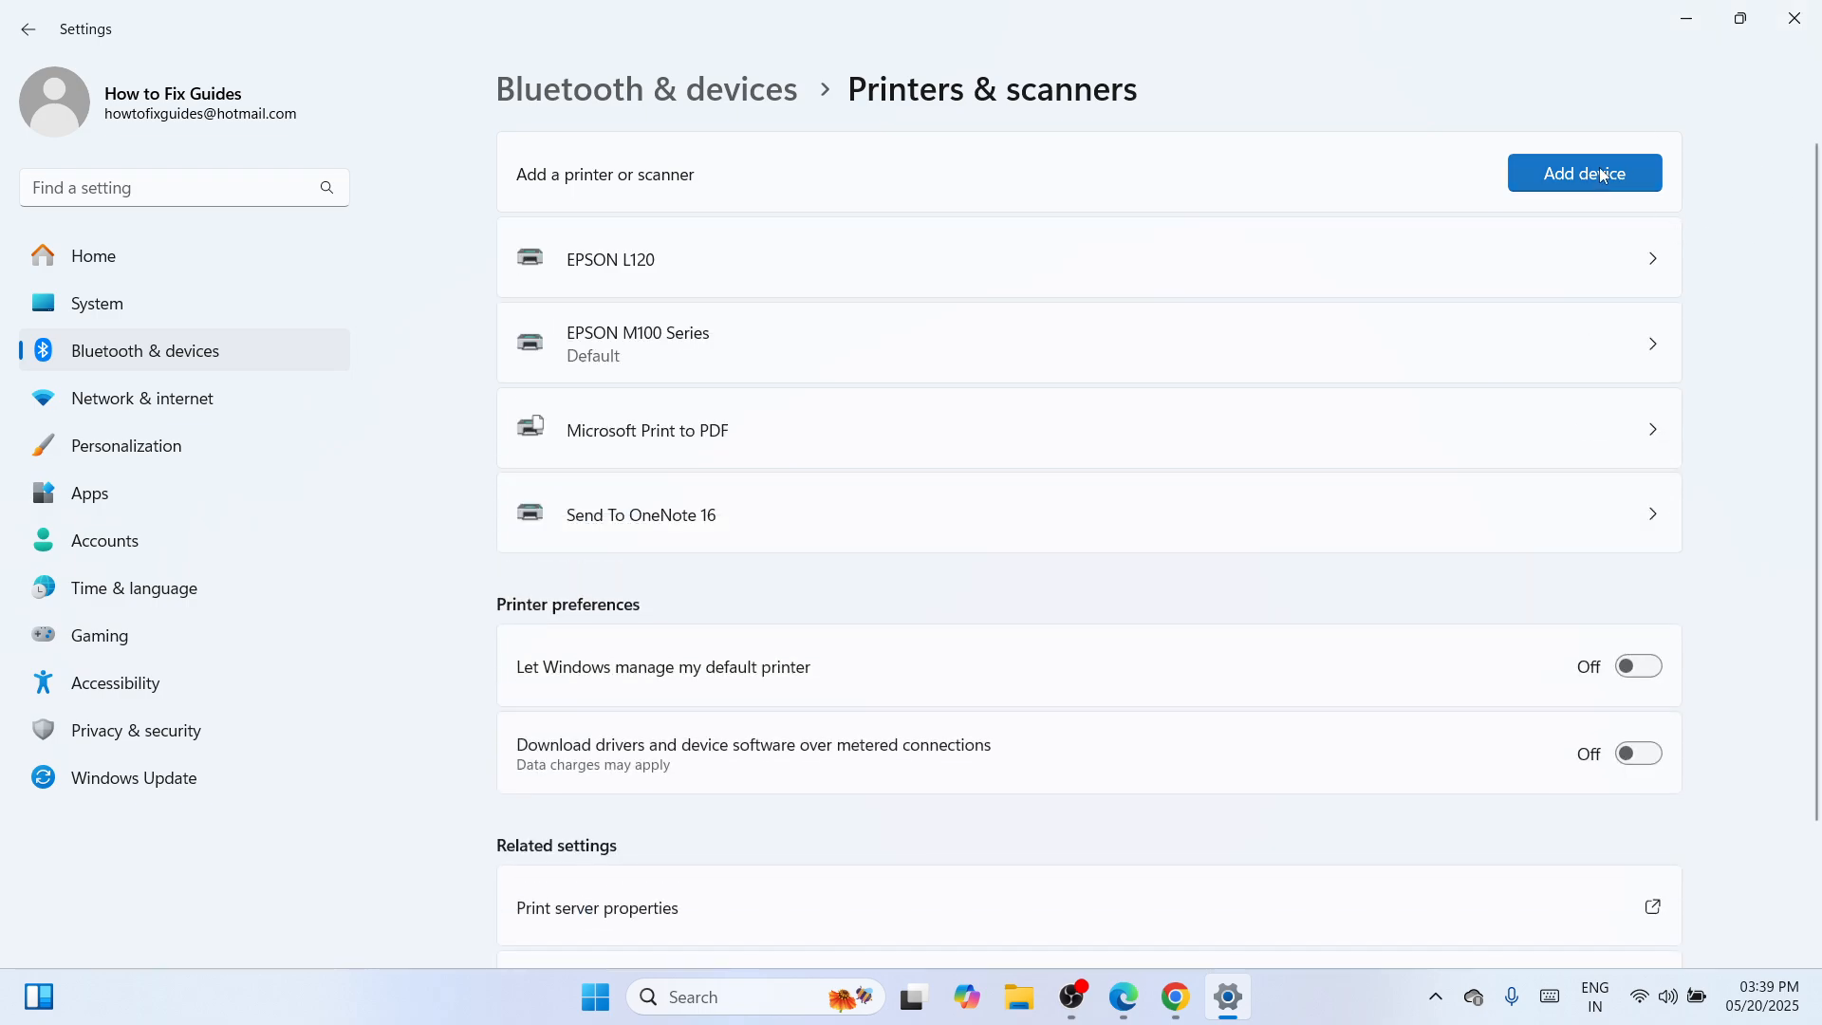
# Step: Start adding a printer manually, using the option for a local or network printer with manual settings
pyautogui.click(1598, 169)
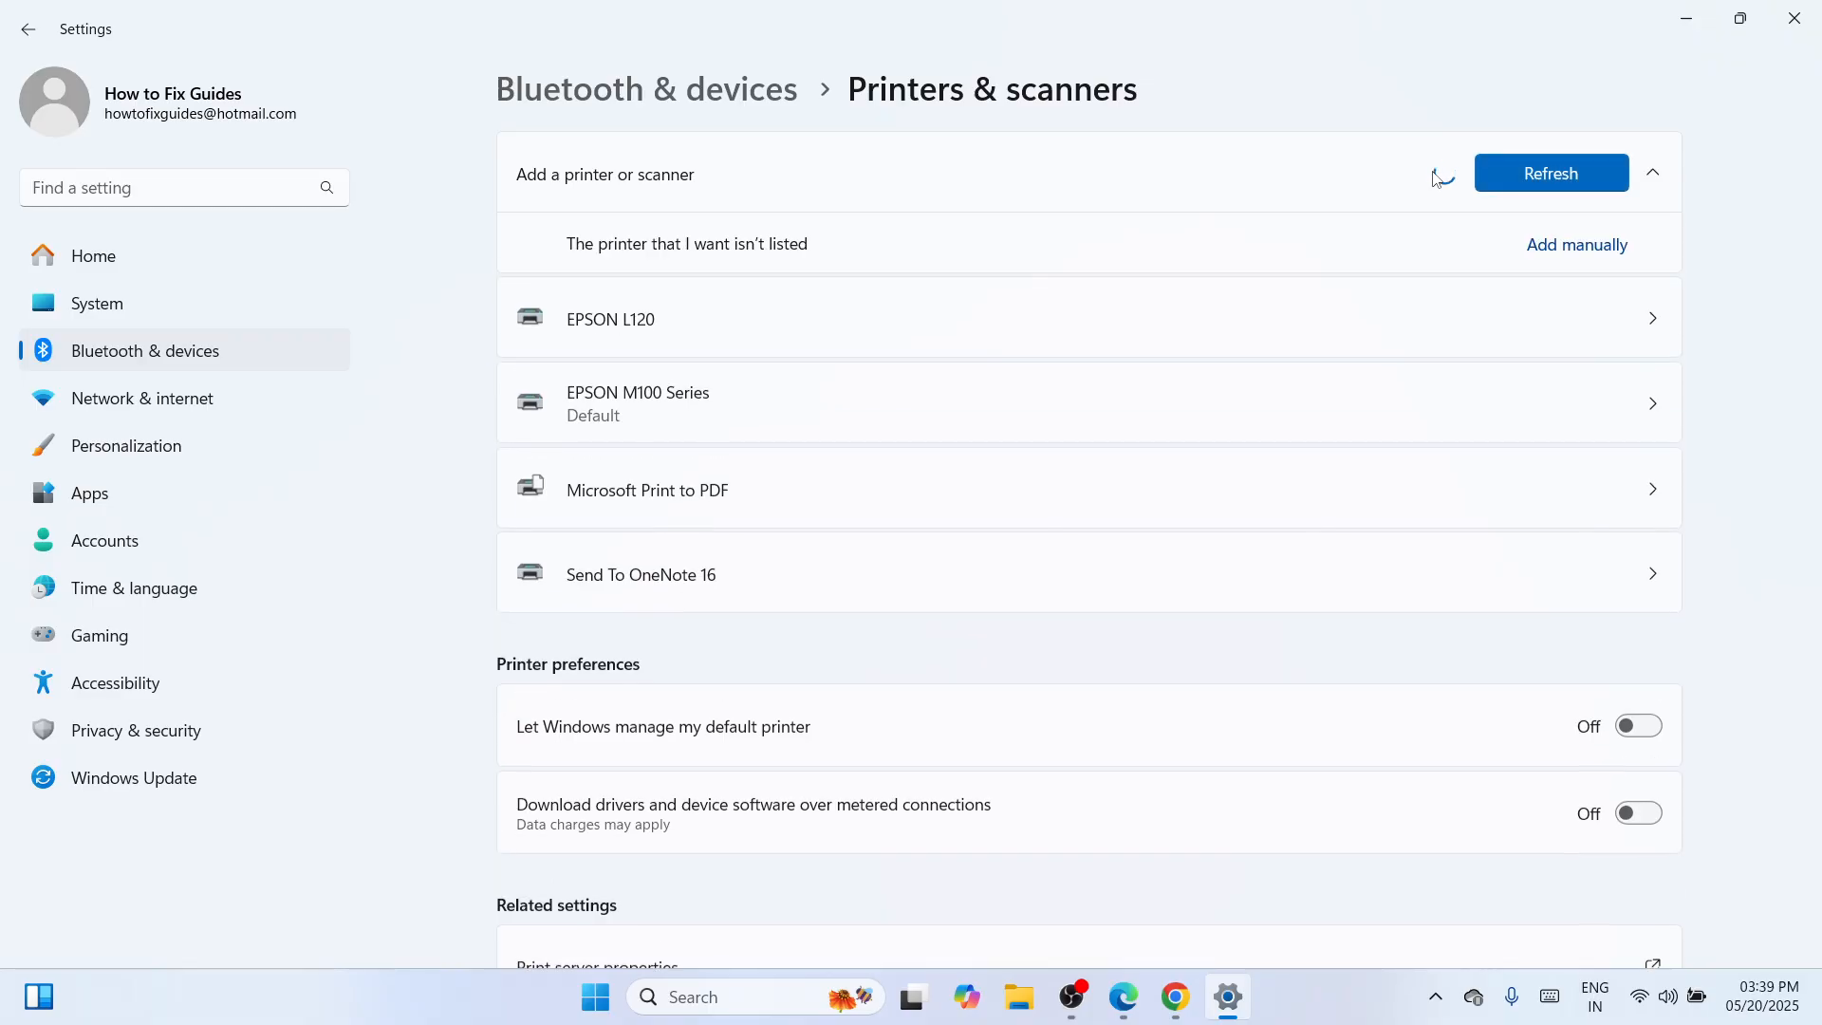
pyautogui.click(1579, 246)
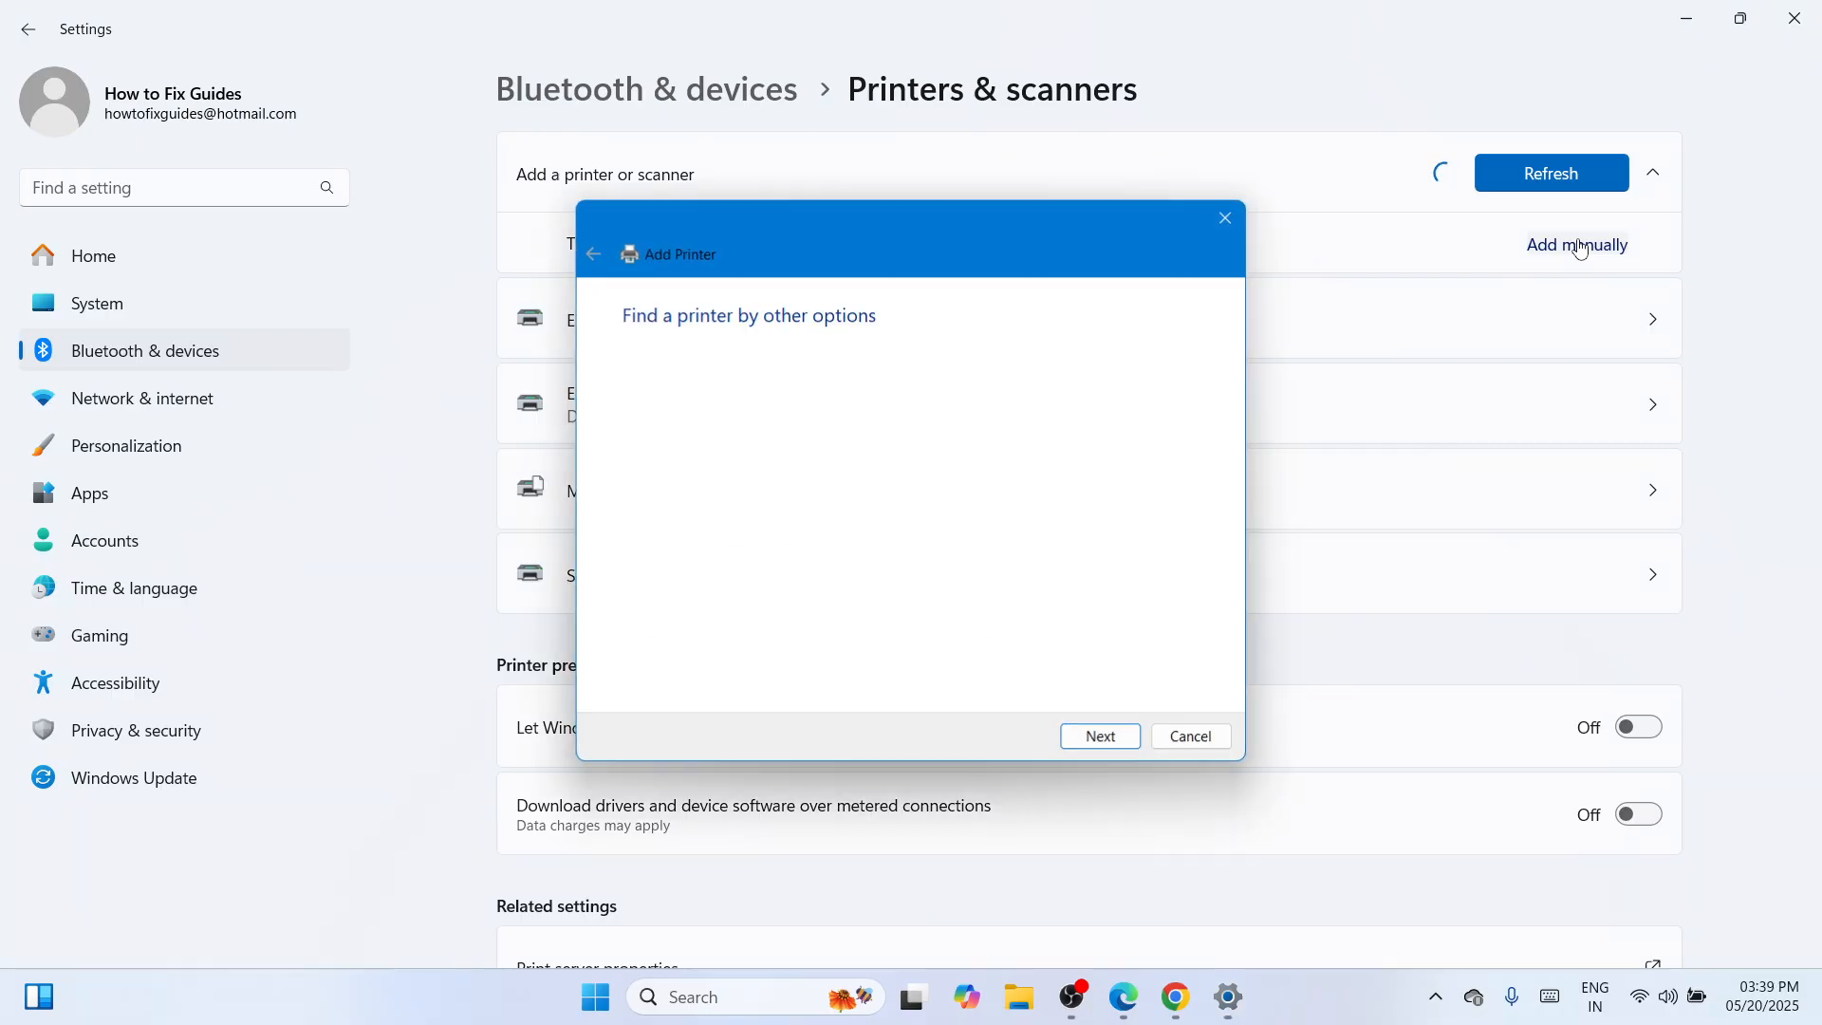
pyautogui.click(888, 629)
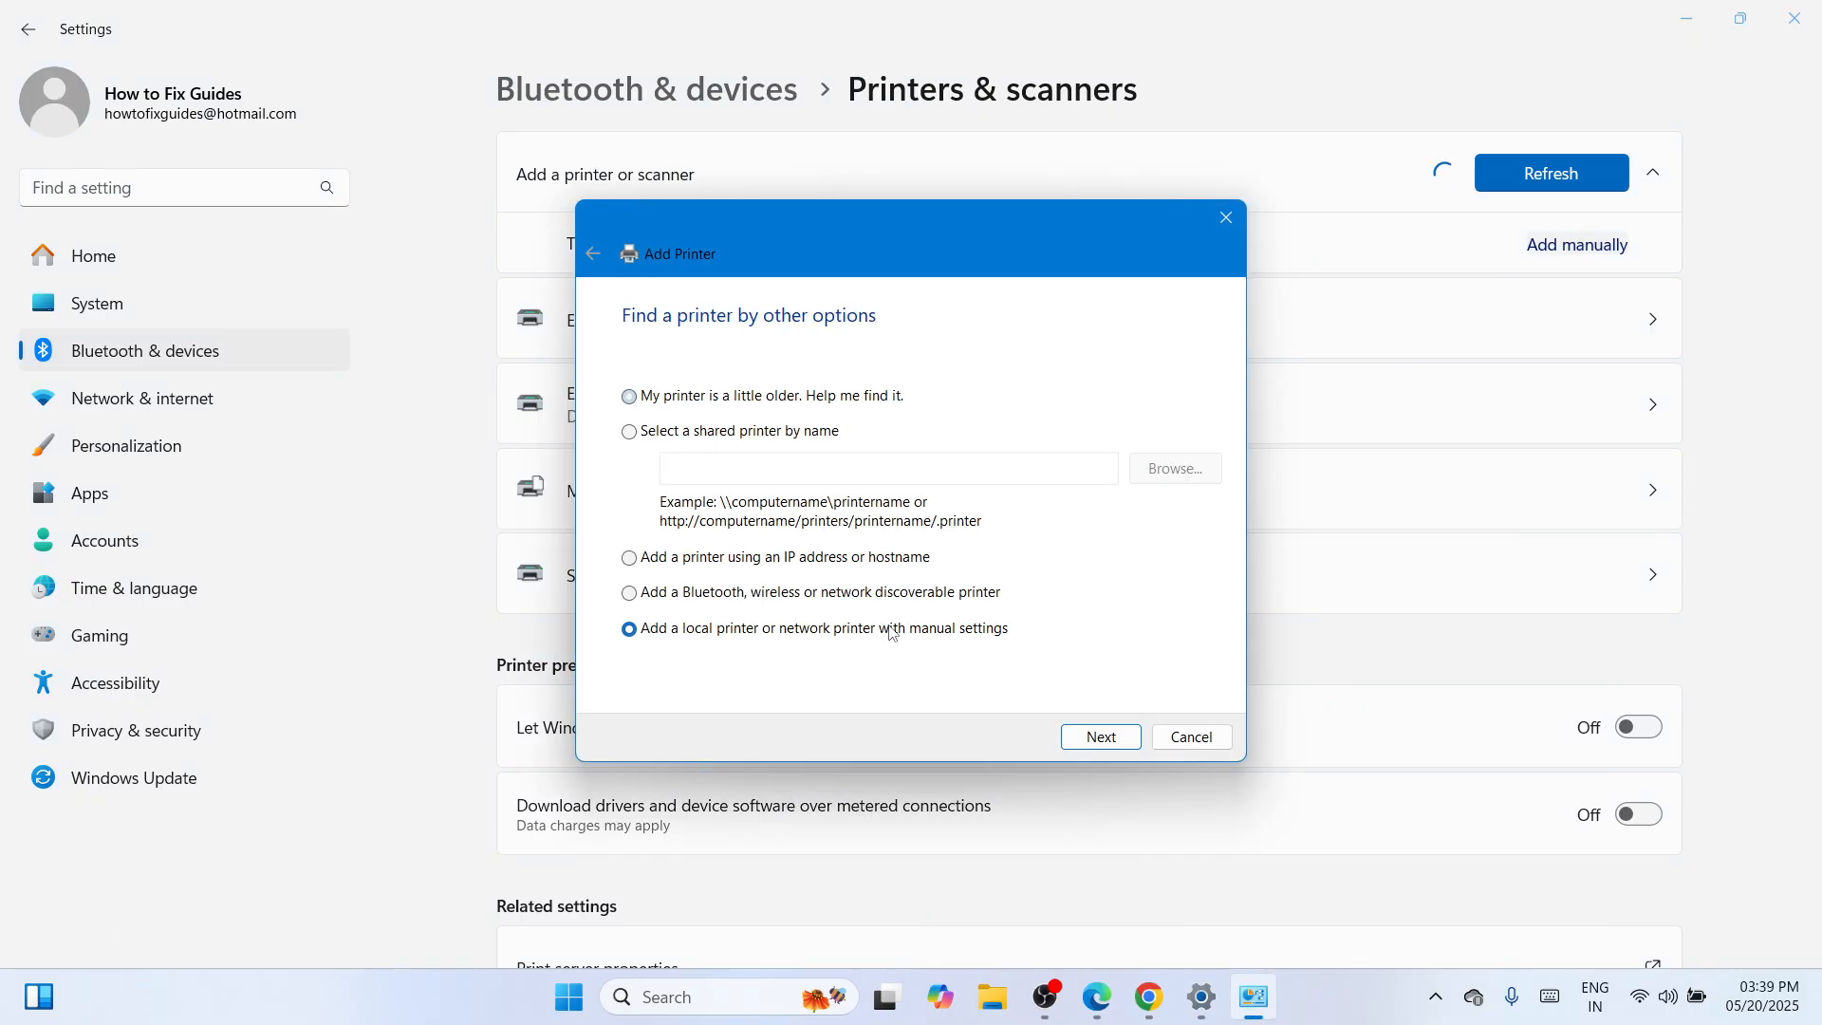
pyautogui.click(1110, 740)
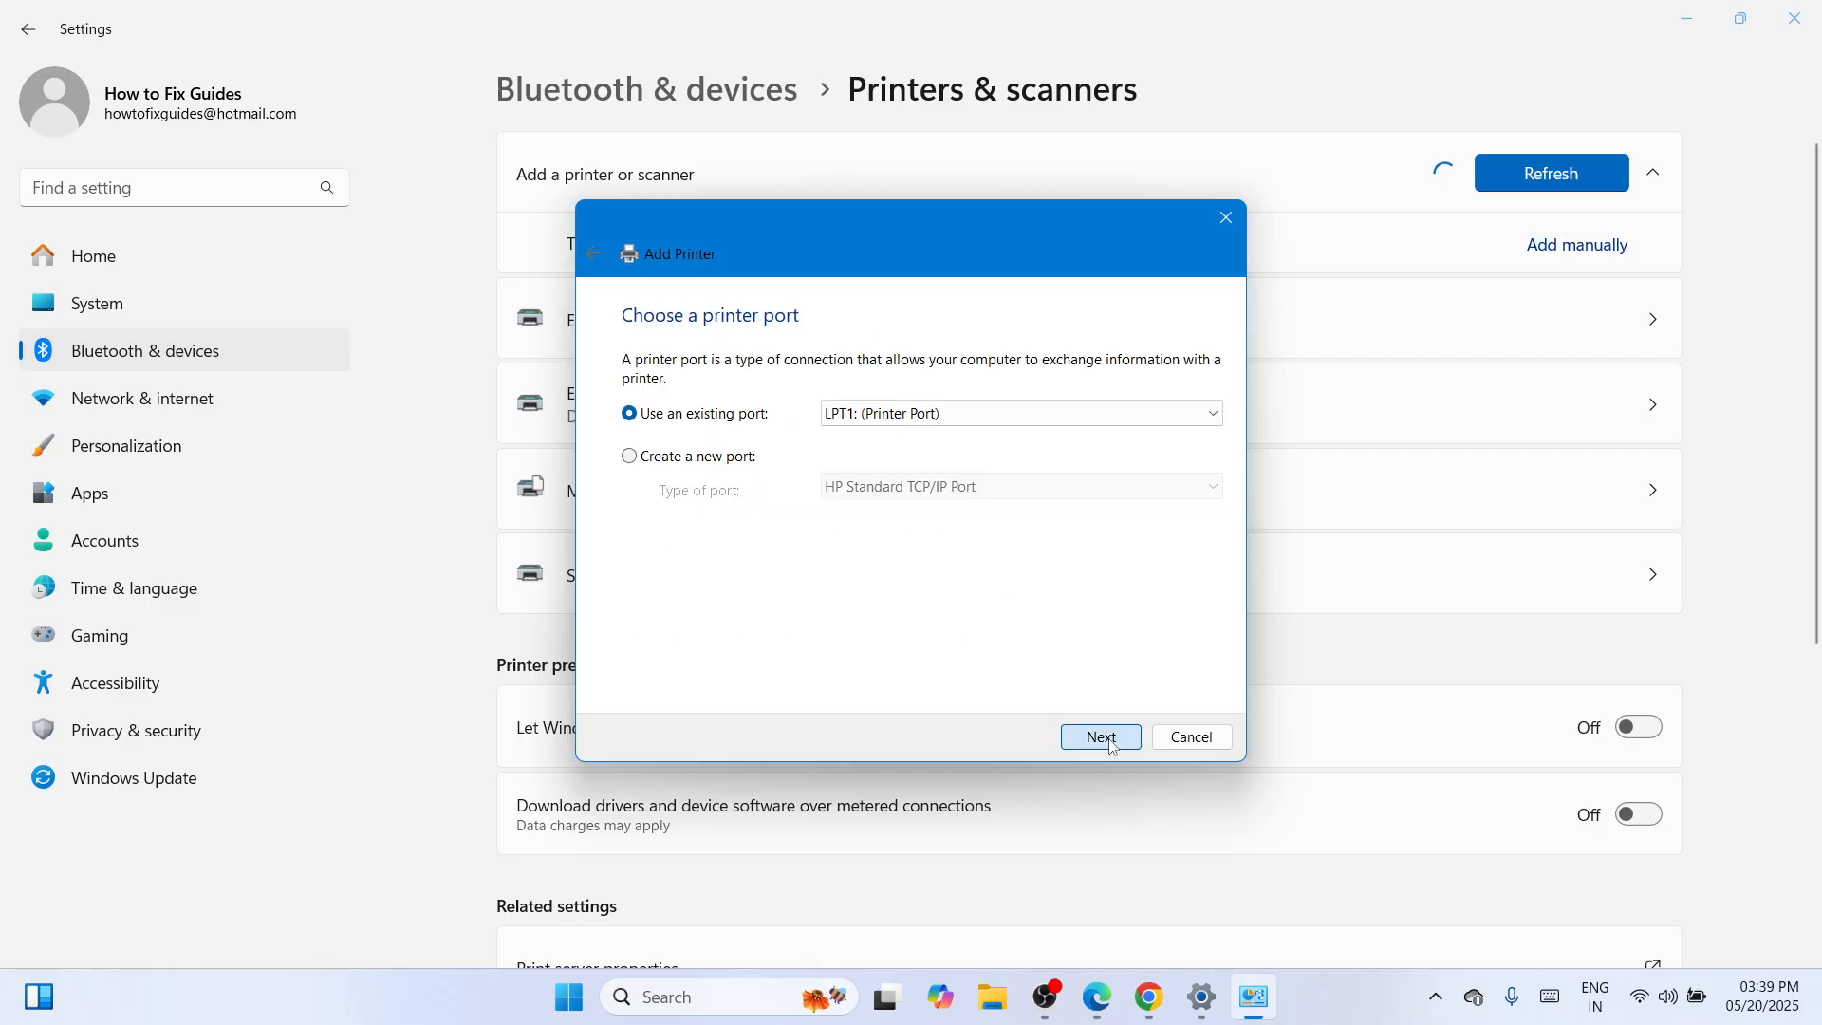
# Step: Assign the printer to the existing port USB001 (Virtual printer port for USB) and proceed to driver selection
pyautogui.click(1110, 413)
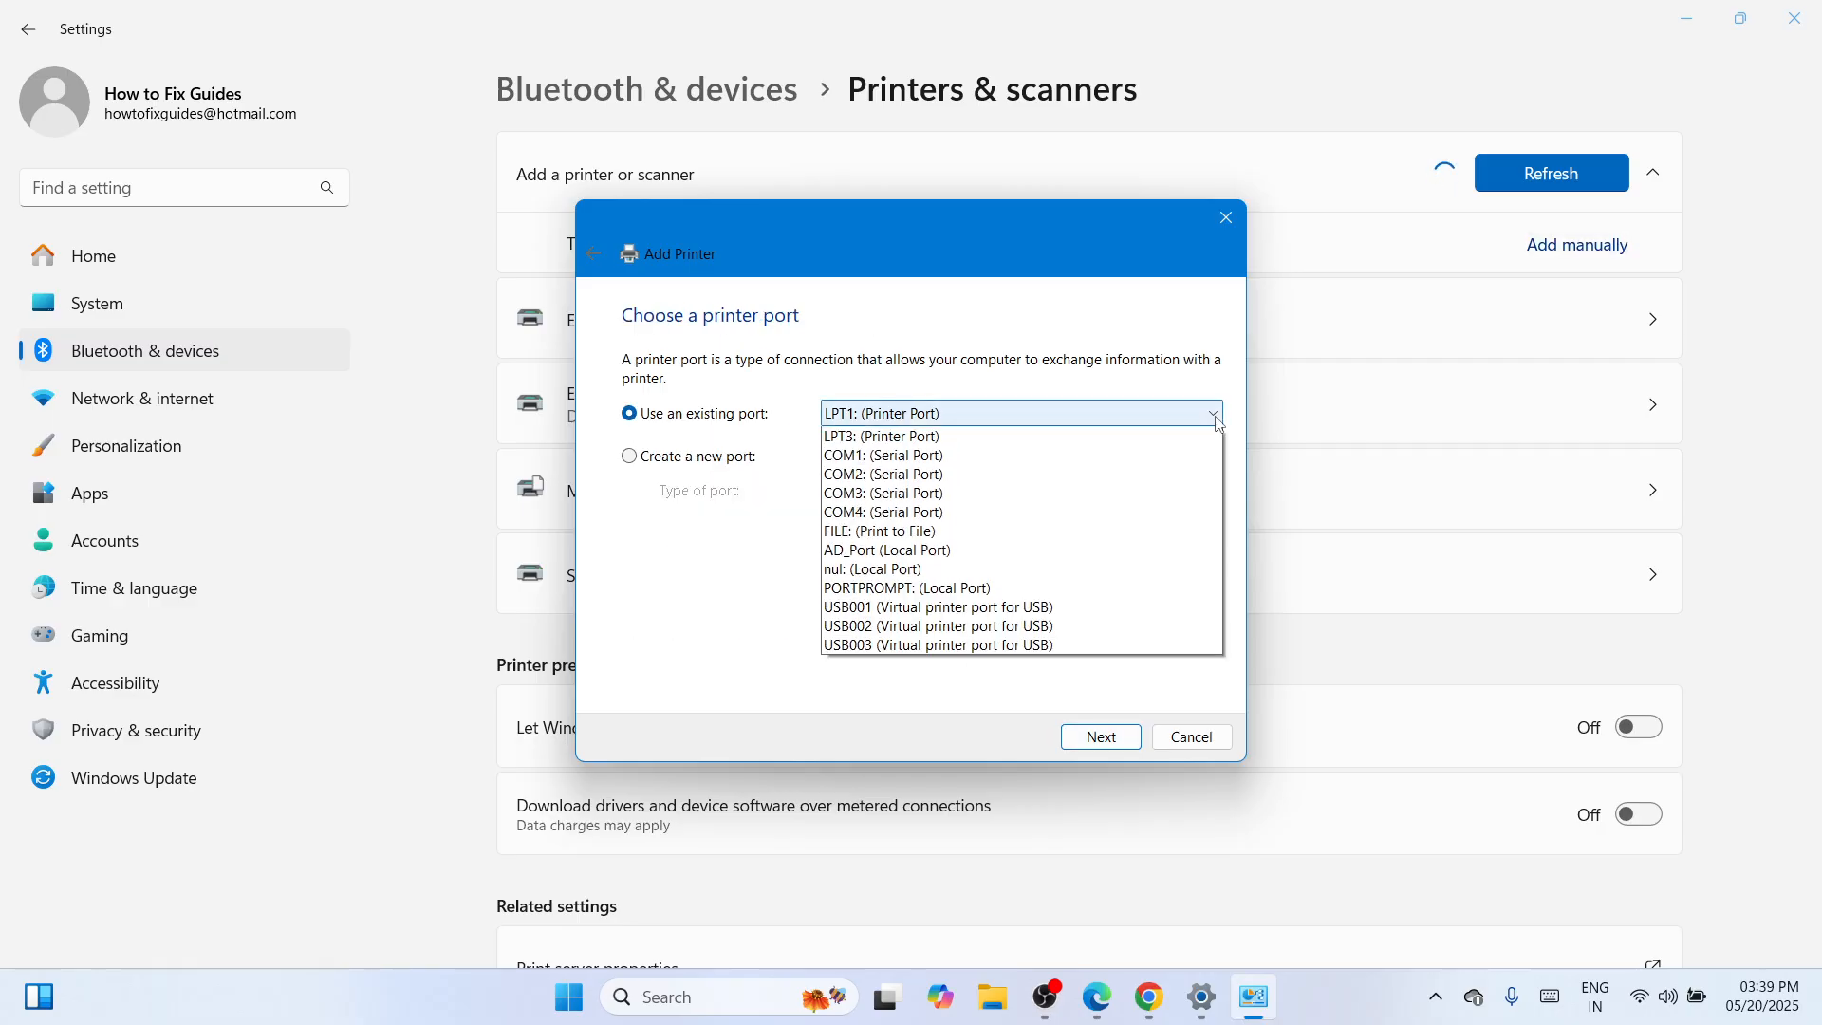
pyautogui.click(1096, 648)
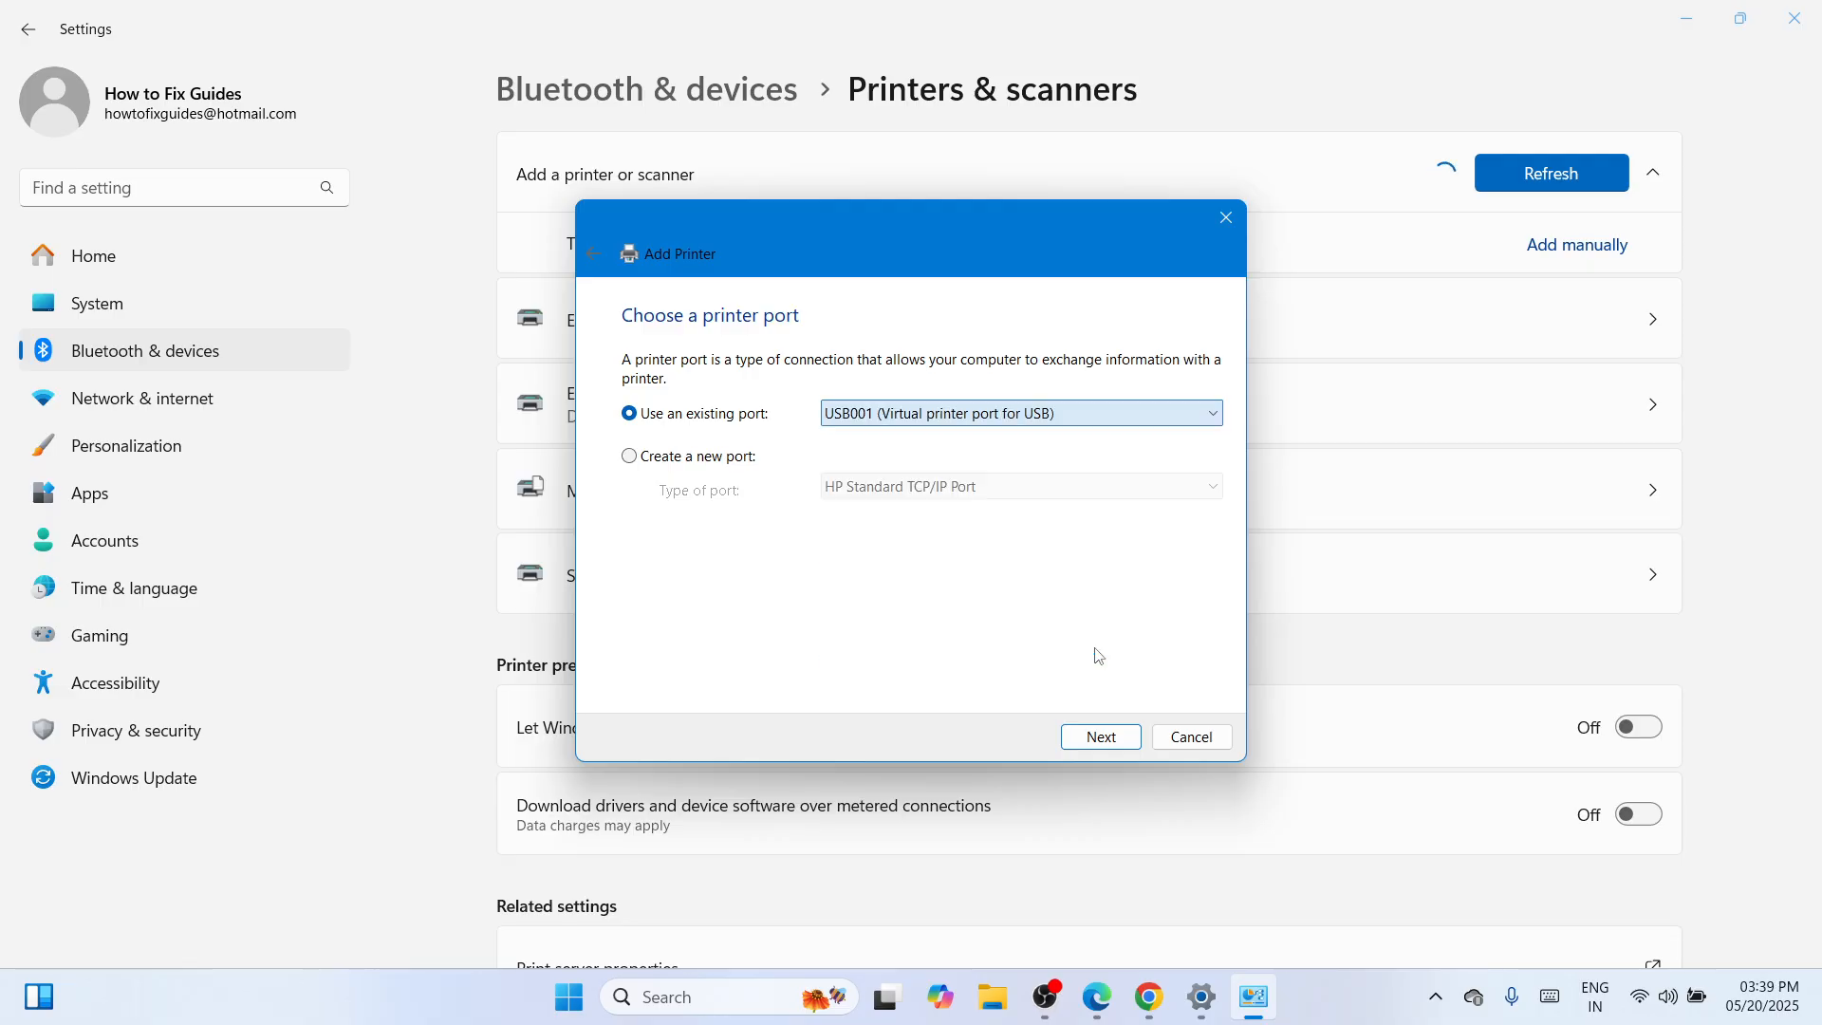
pyautogui.click(1101, 736)
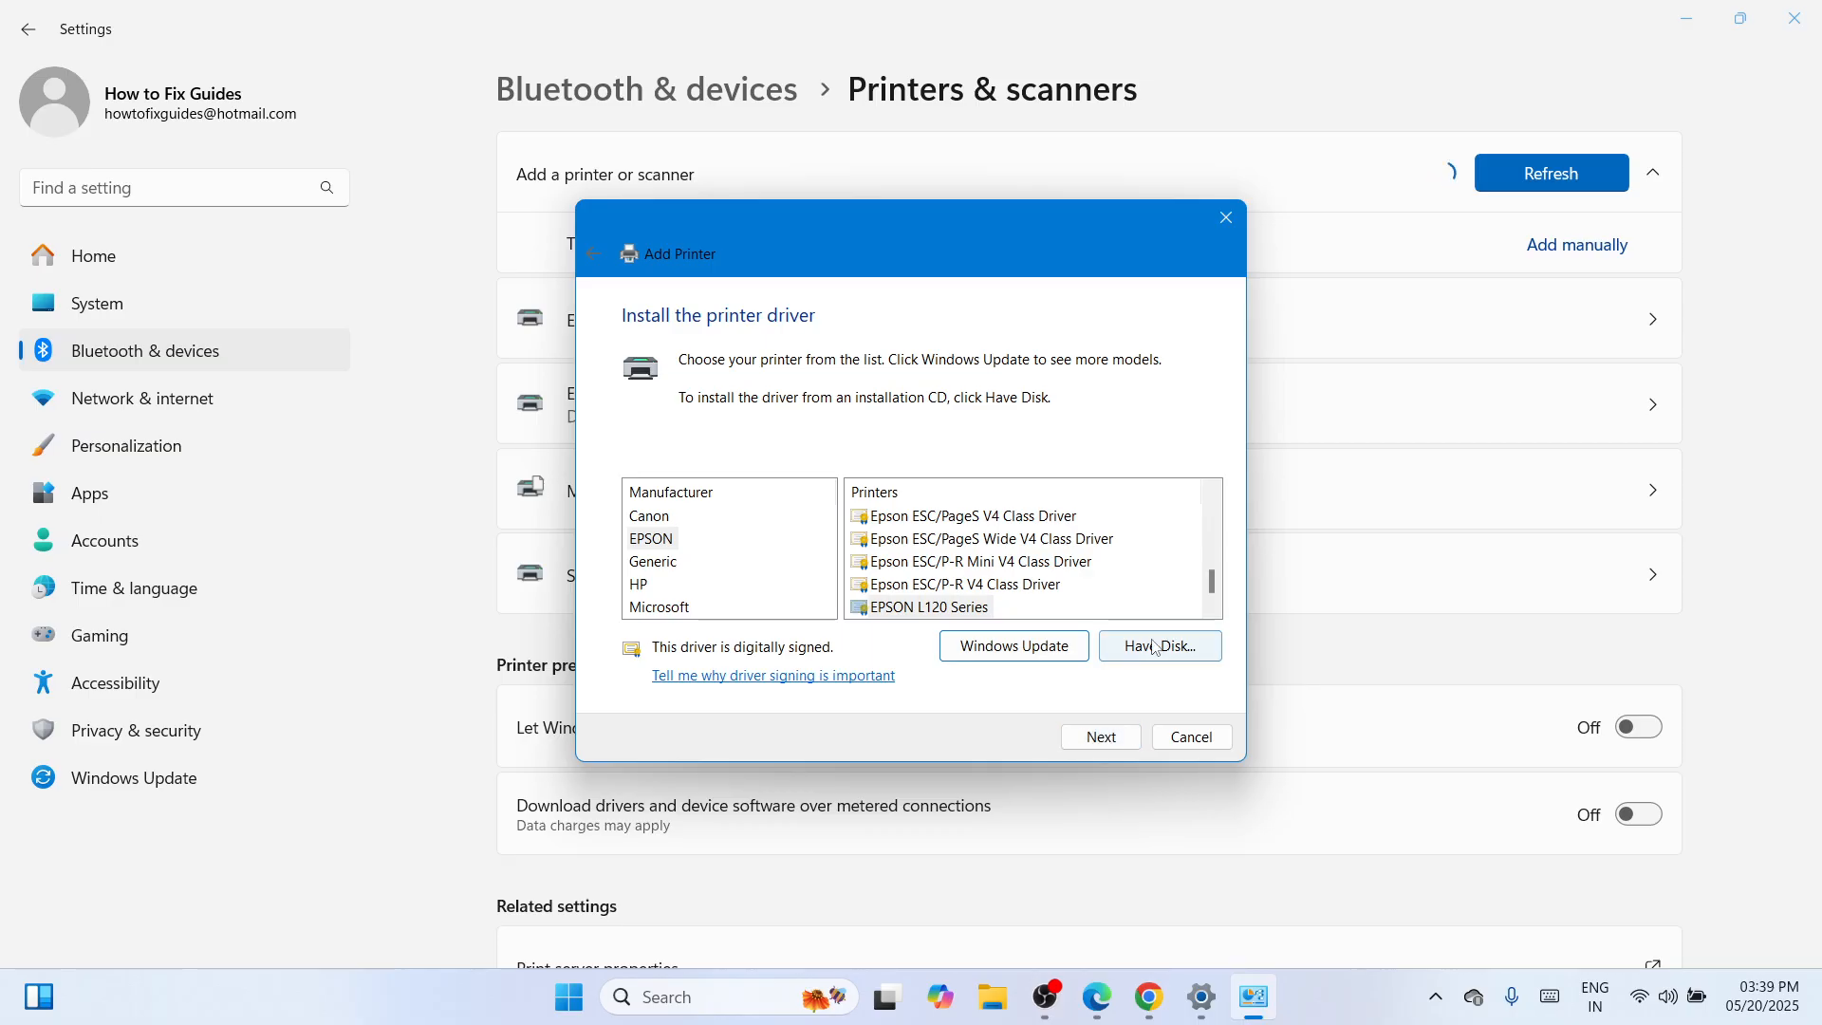
# Step: Load the driver from disk using HPLJP1005.INF in the ljP1000_P1500-HB-pnp-win64-en folder on the desktop
pyautogui.click(1154, 646)
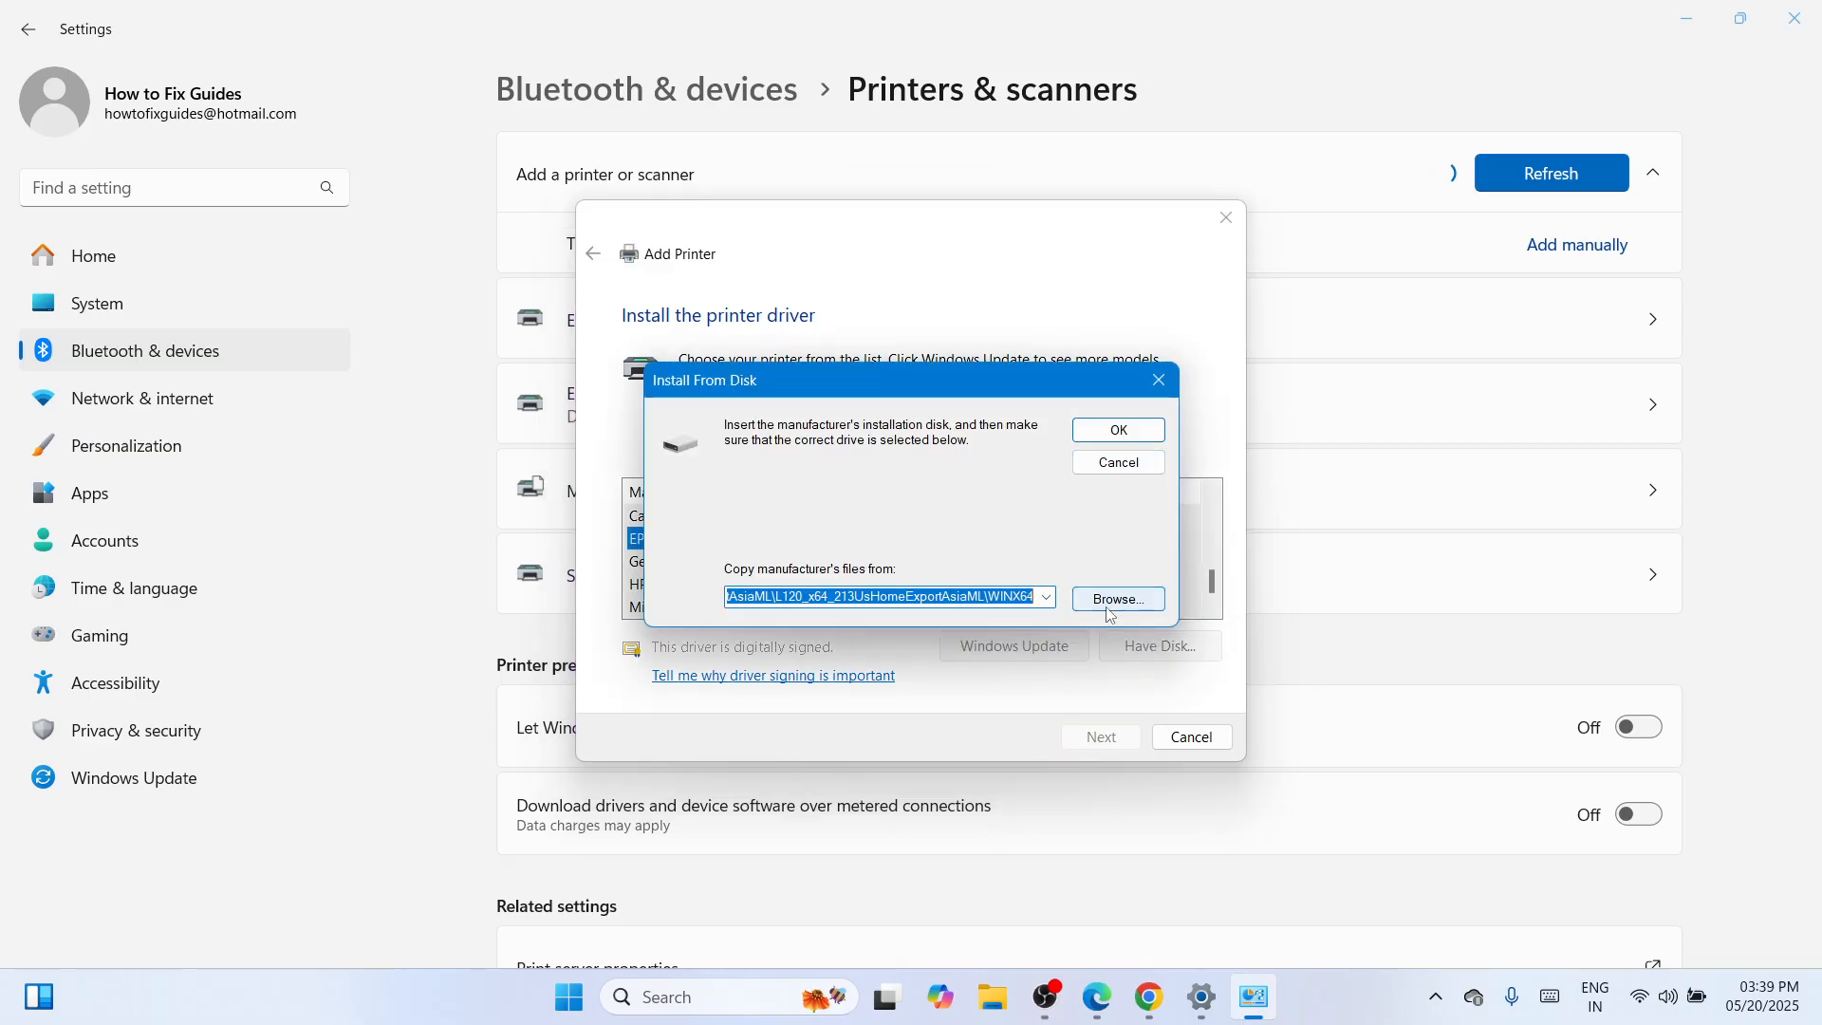
pyautogui.click(1110, 610)
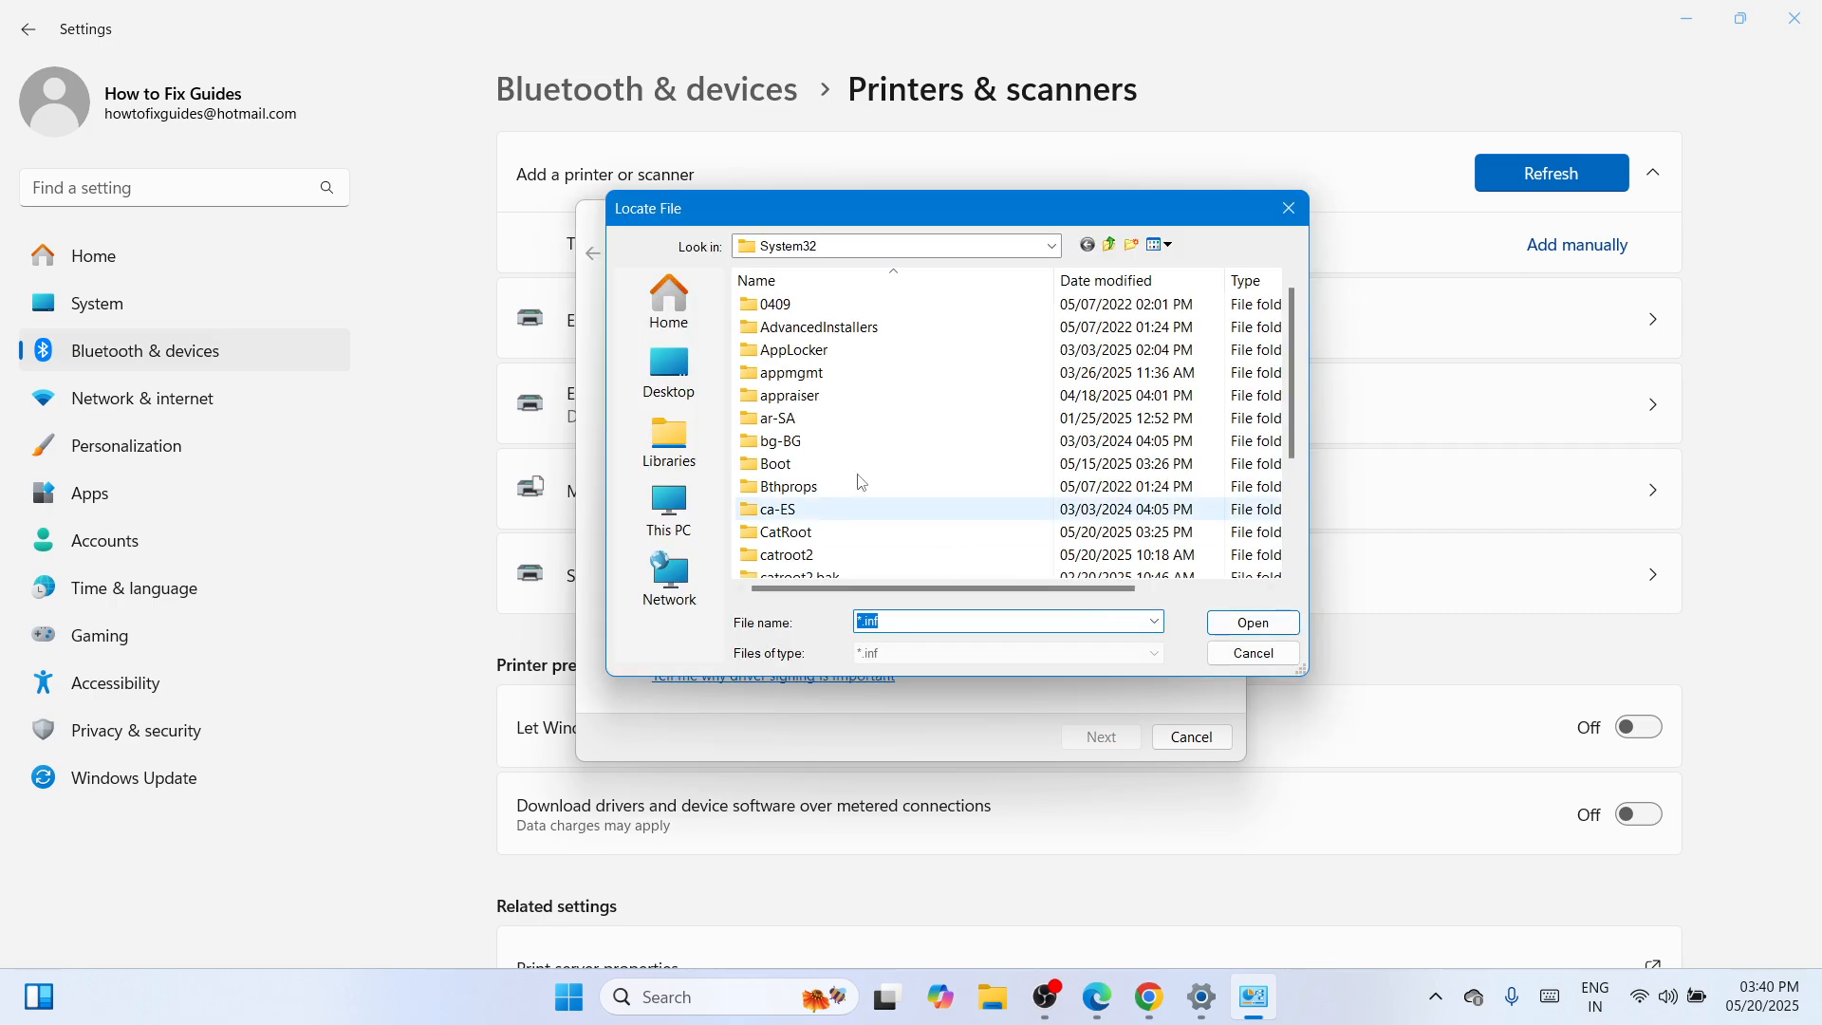
pyautogui.click(657, 374)
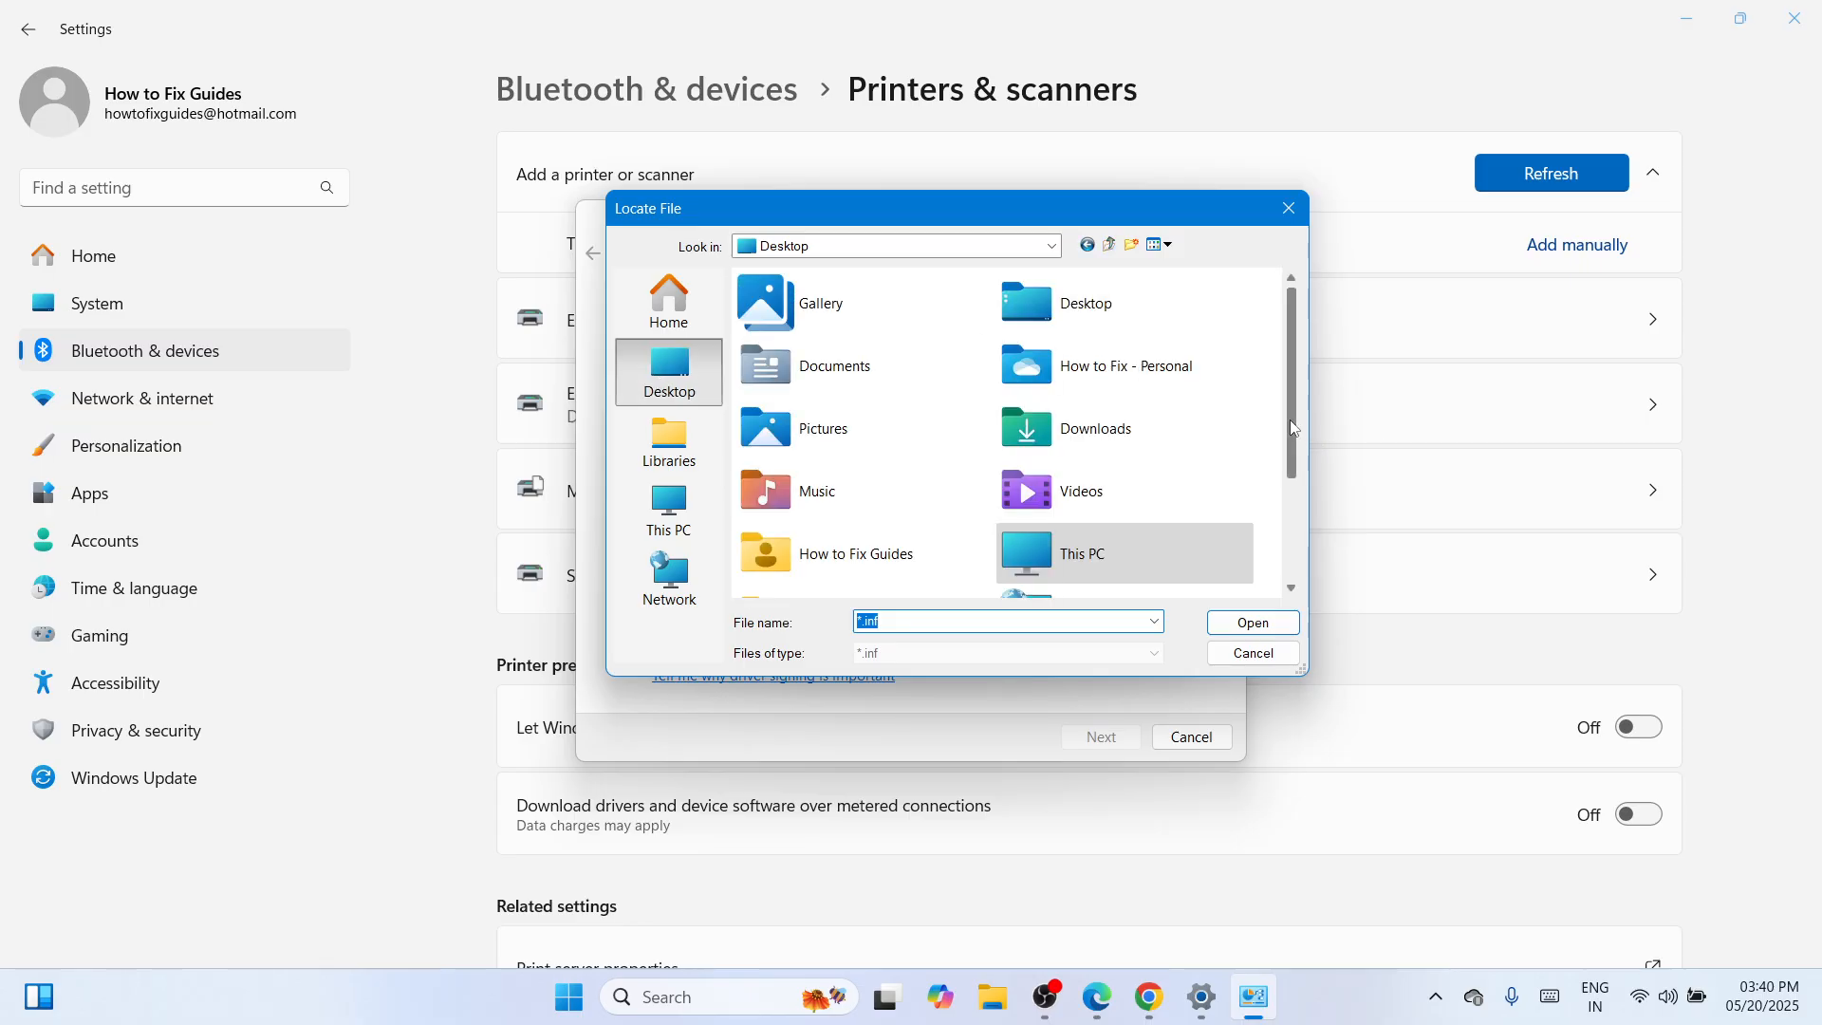
pyautogui.scroll(-3, 1290, 419)
pyautogui.doubleClick(1154, 526)
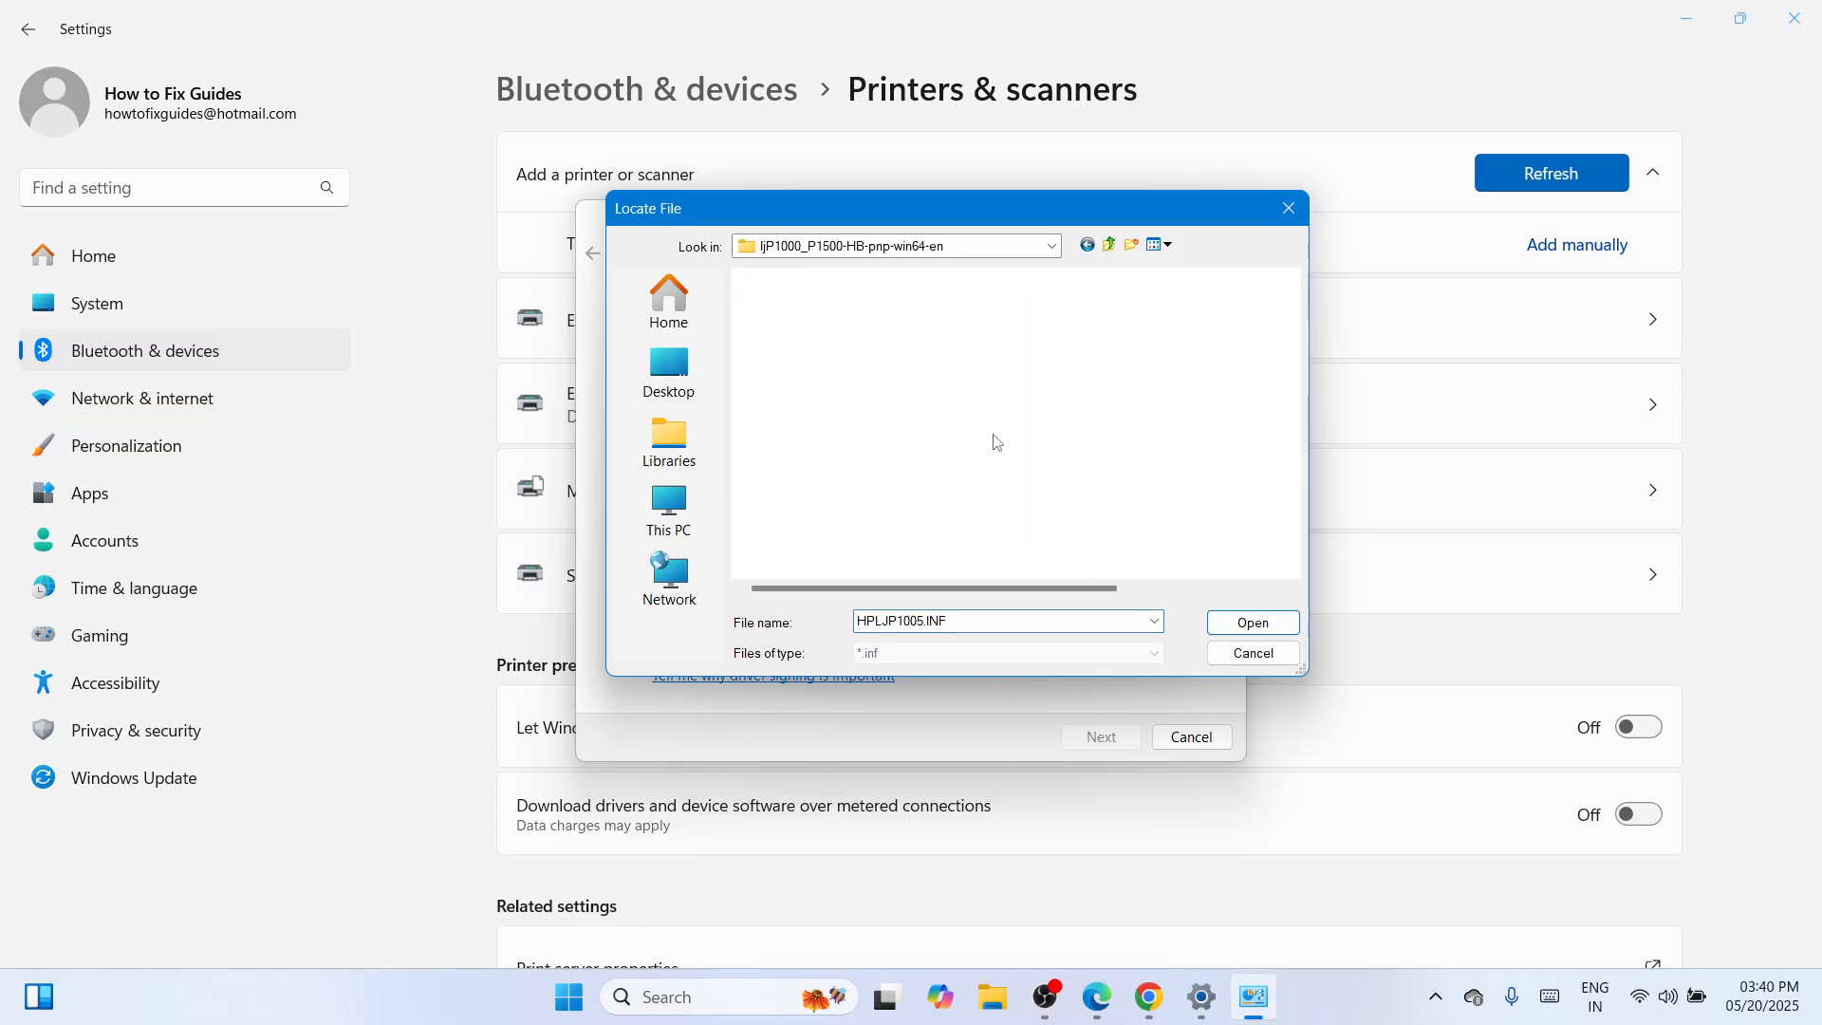
pyautogui.click(1250, 622)
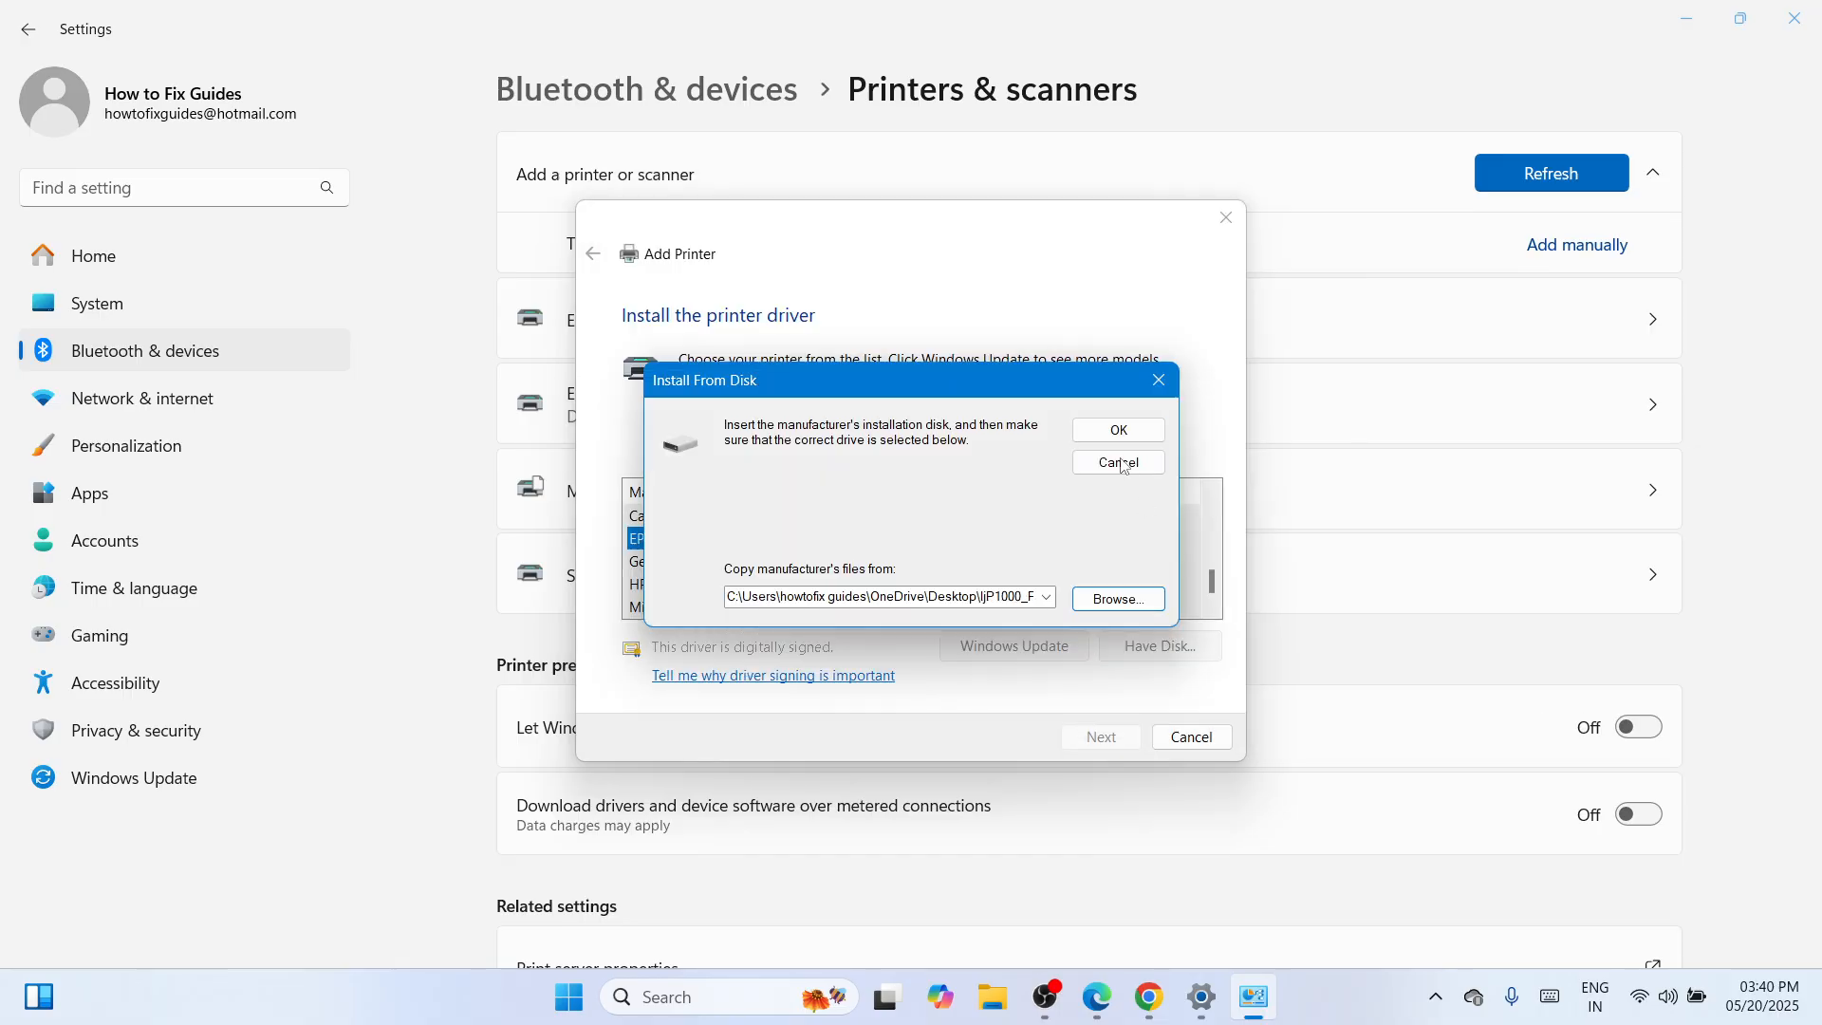
pyautogui.click(1117, 433)
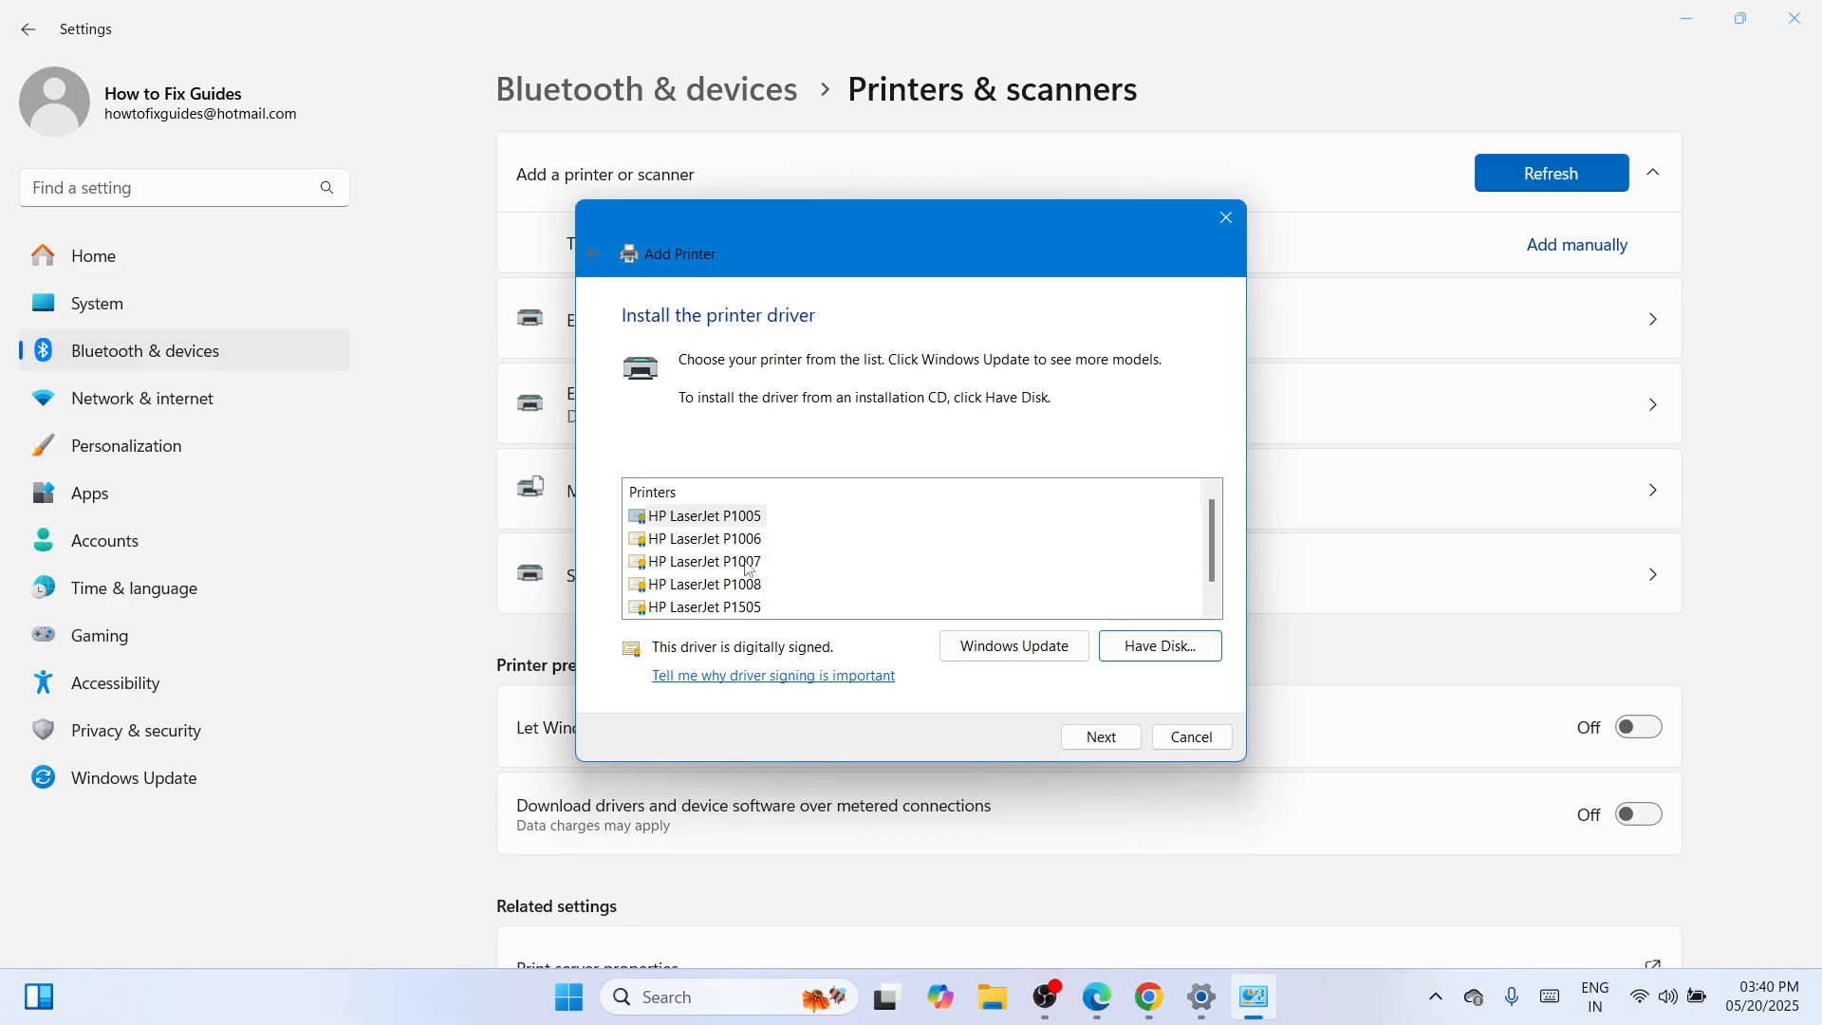
# Step: Install the HP LaserJet P1006 printer, shared as "HP LaserJet P1006" and not set as default, and close Settings
pyautogui.click(705, 547)
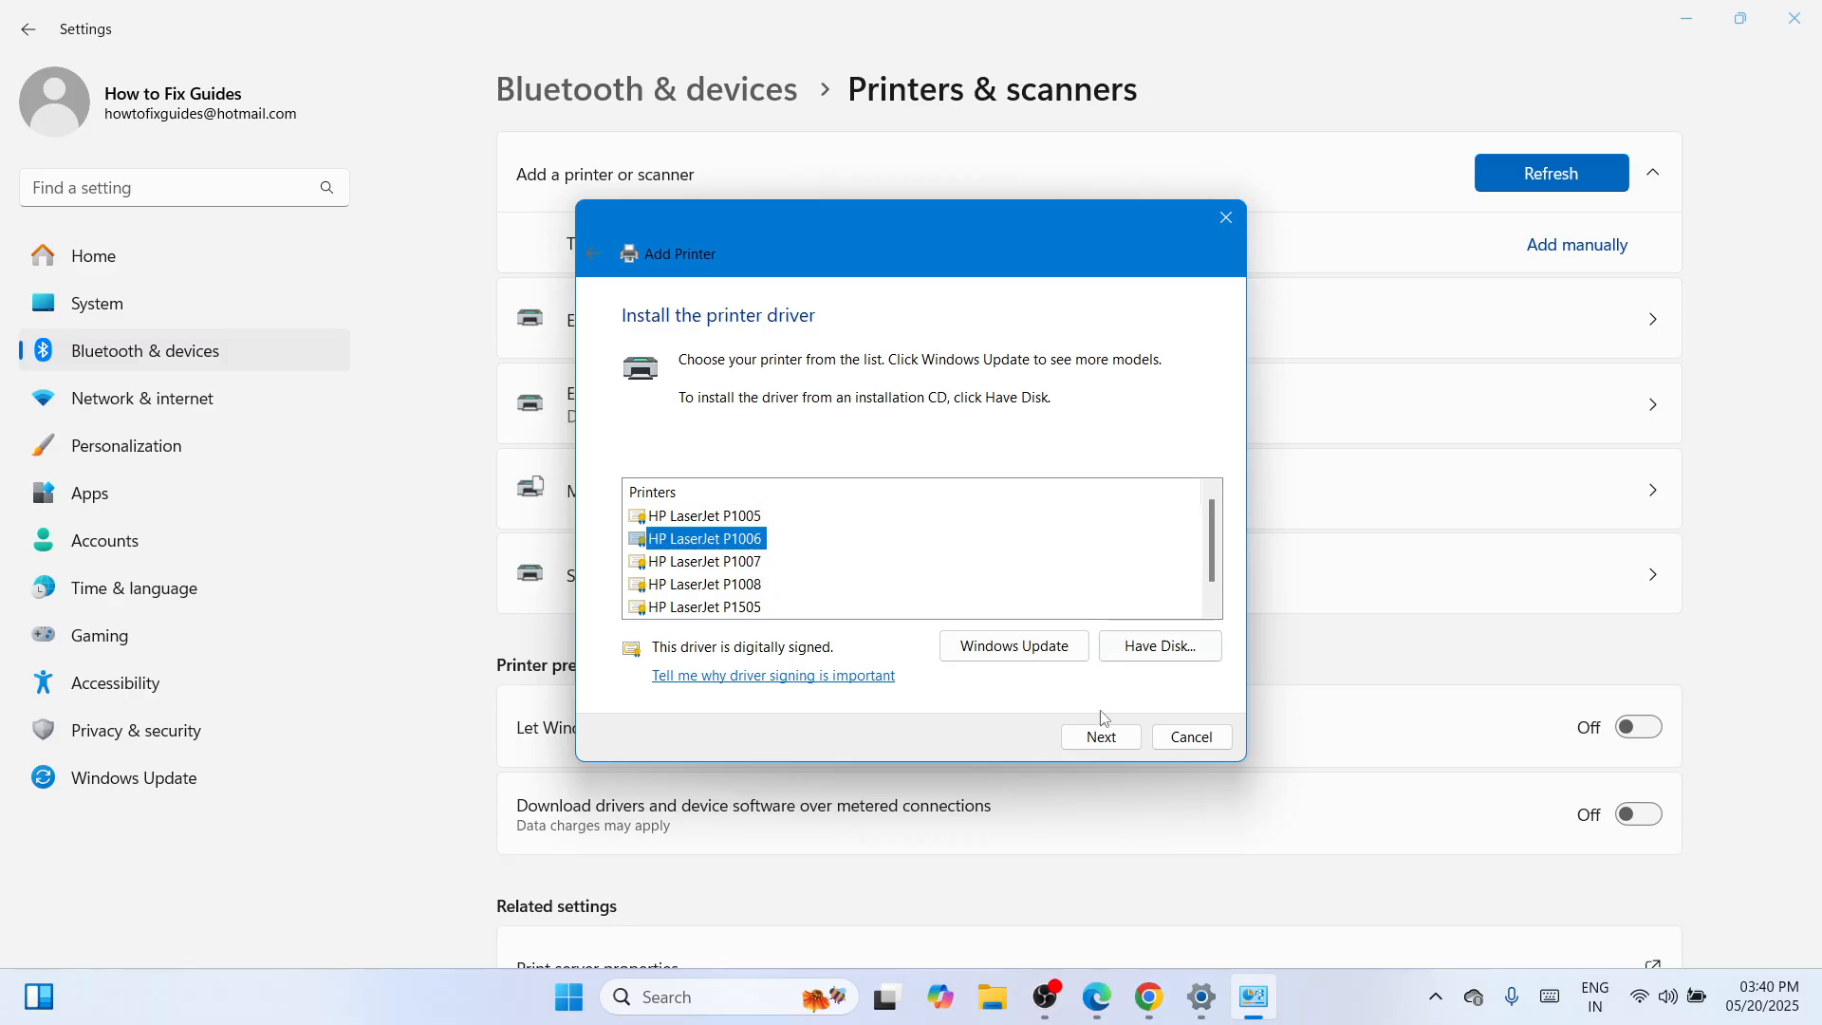
pyautogui.click(1103, 737)
pyautogui.click(1104, 742)
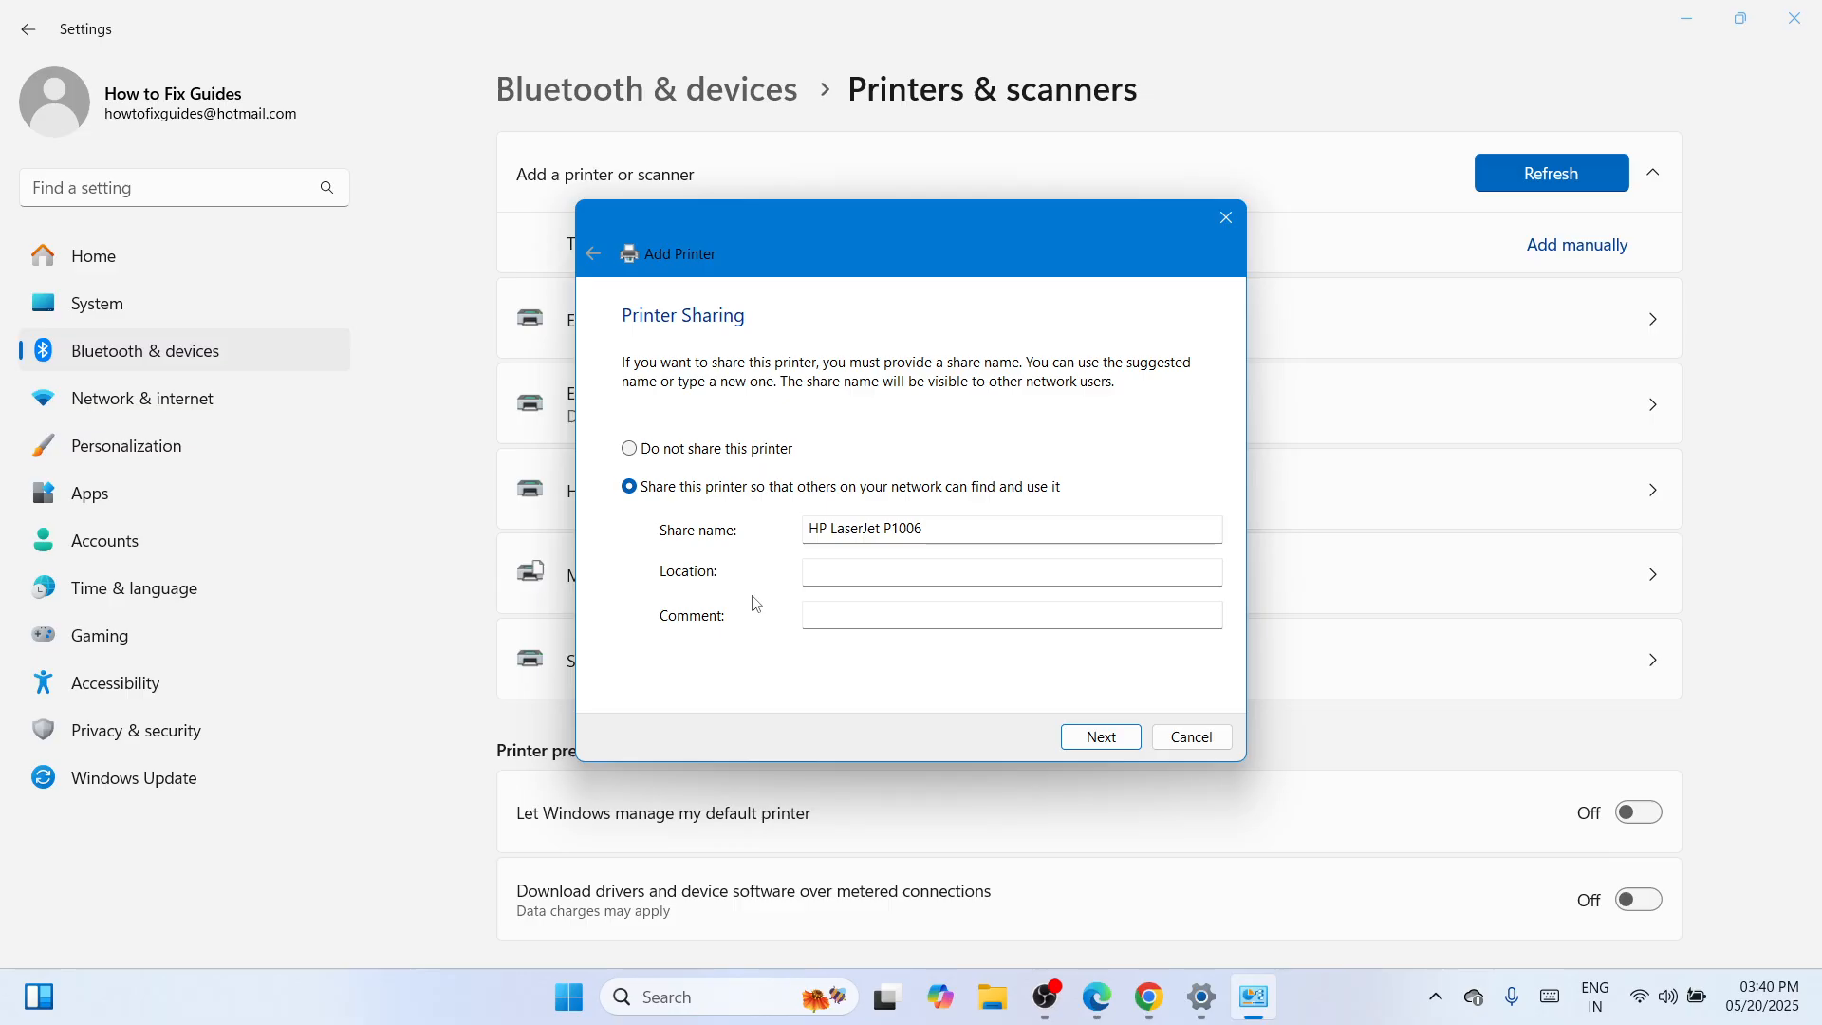
pyautogui.click(1075, 748)
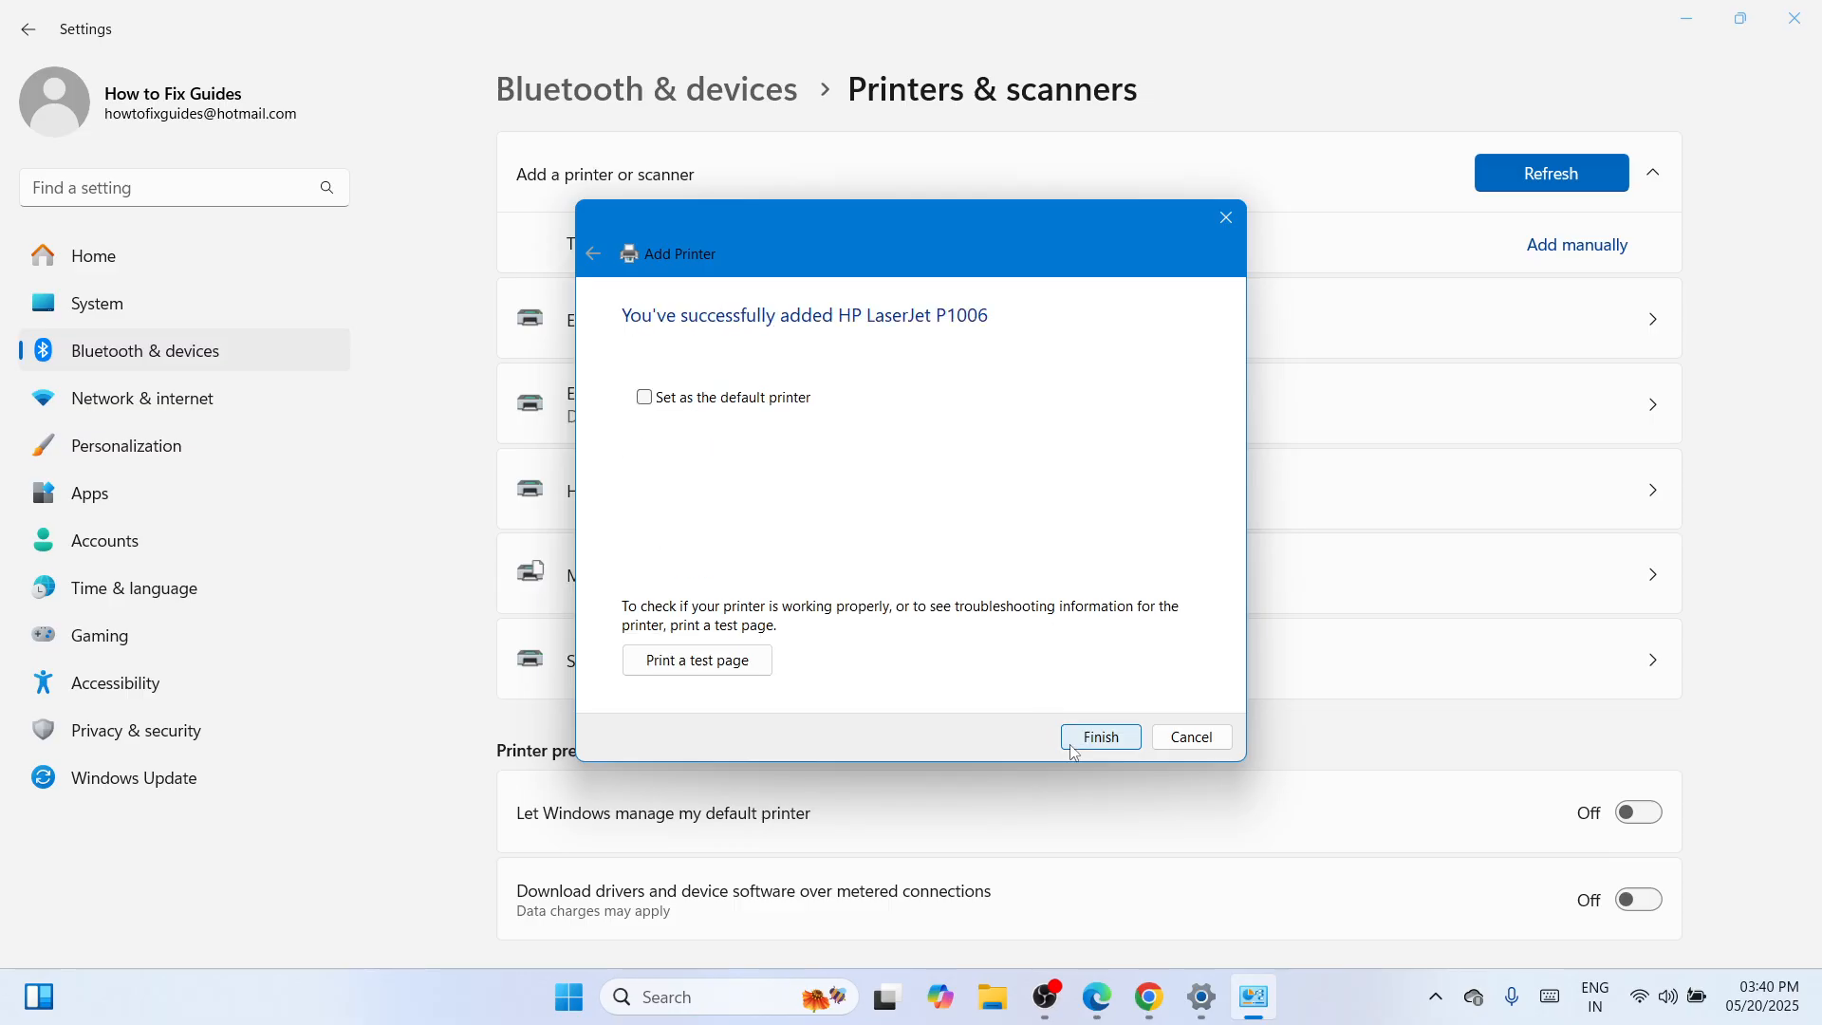
pyautogui.click(1099, 738)
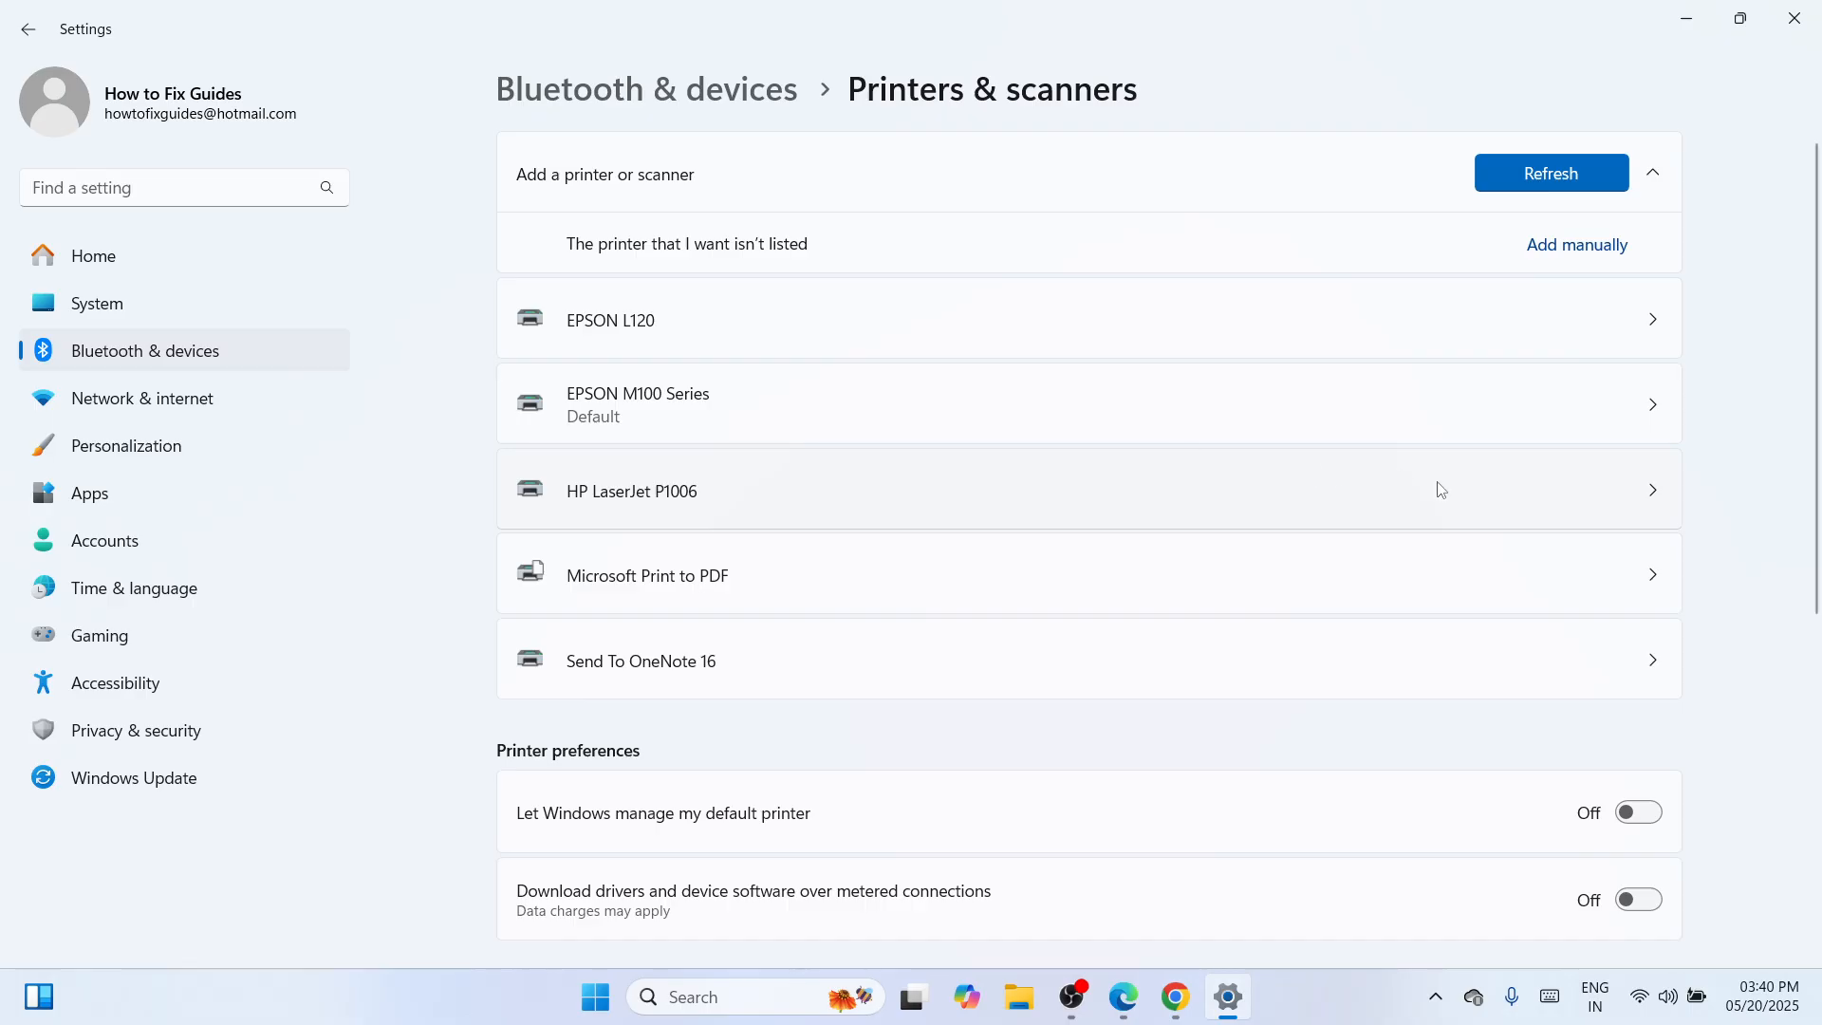
pyautogui.click(1777, 21)
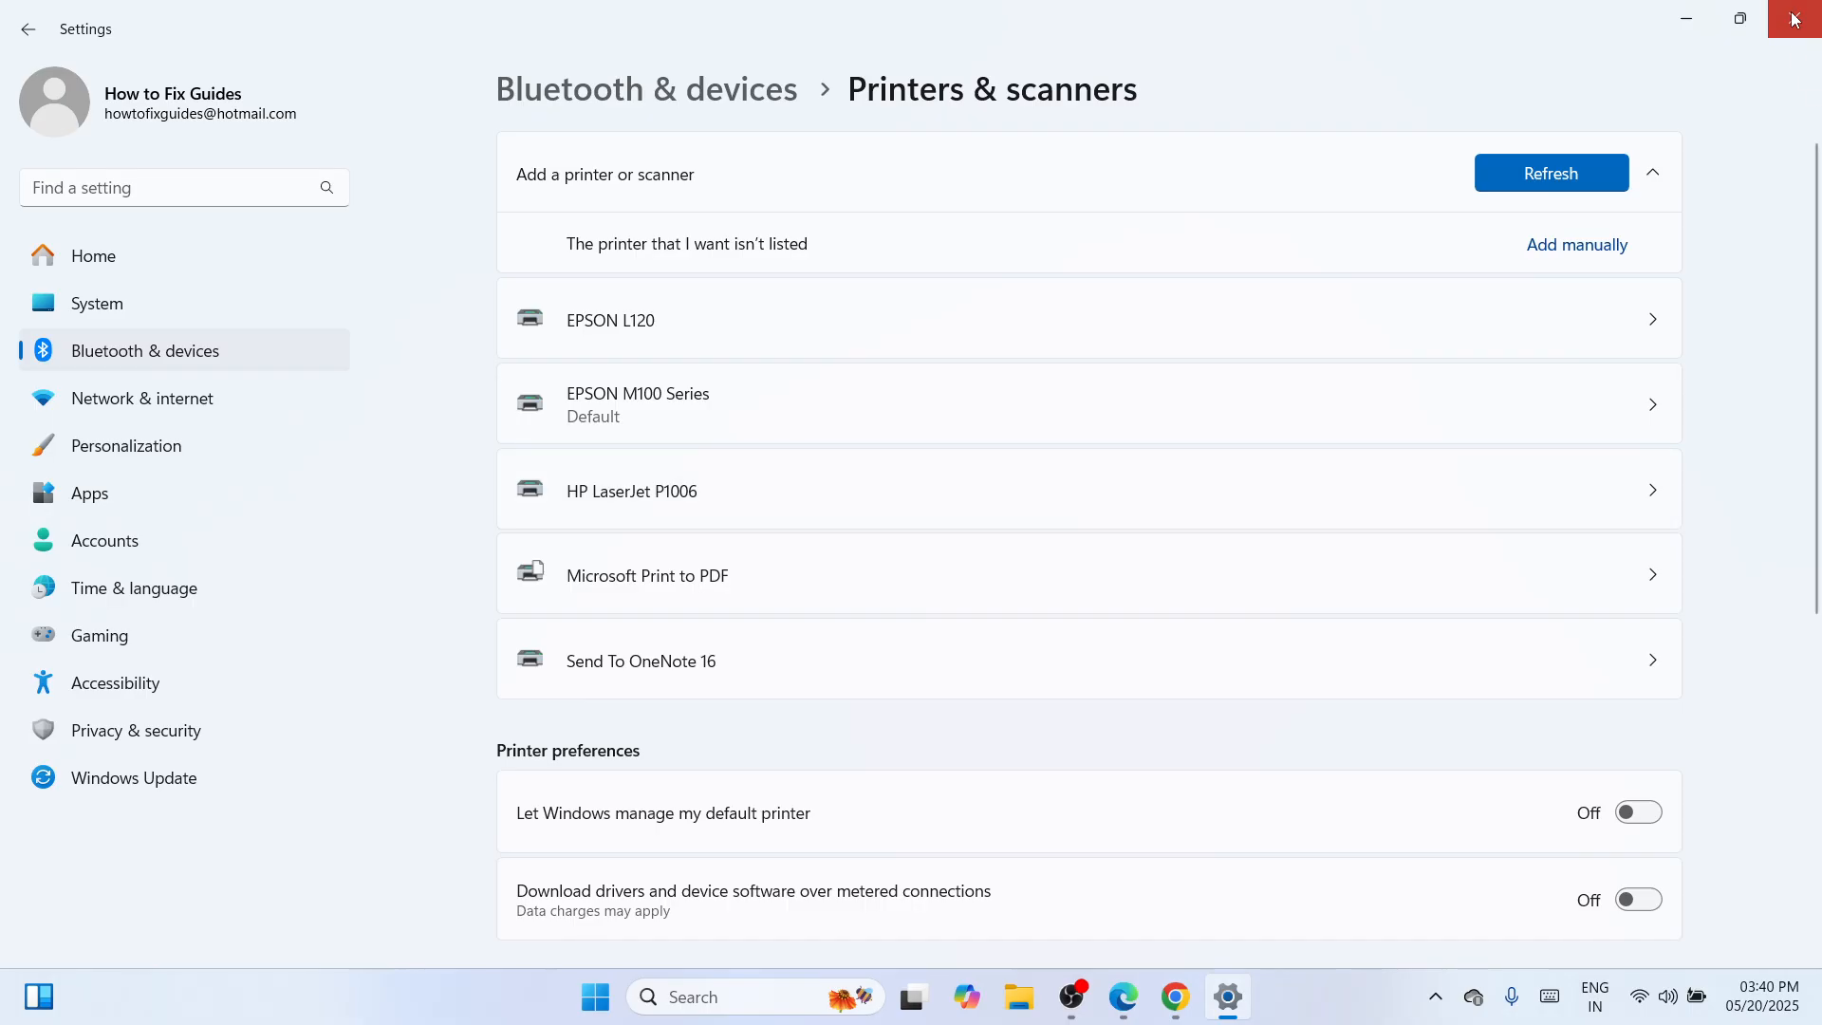